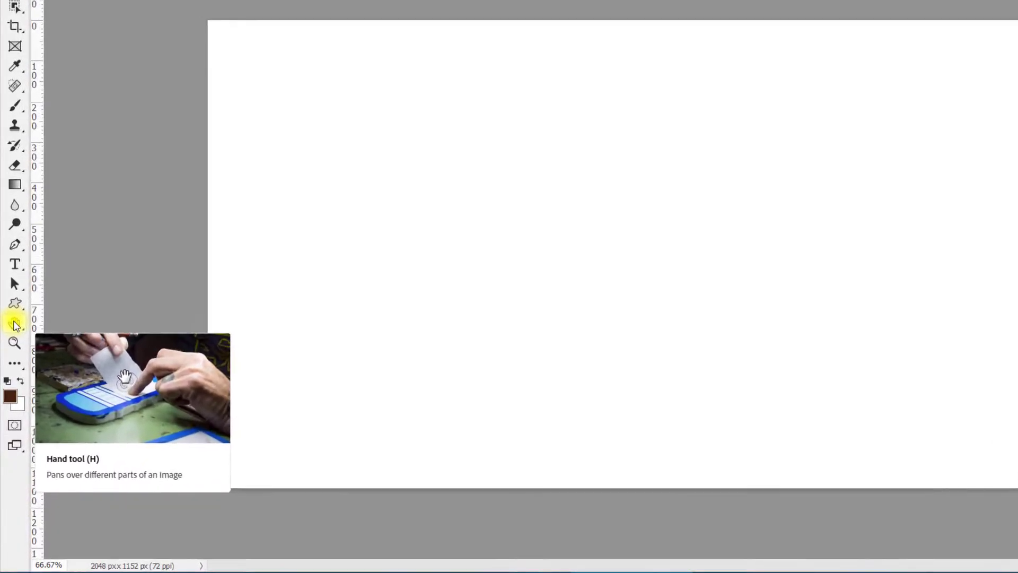
Step: Pick the Zoom tool from the Hand tool's flyout in the toolbar
left_click(18, 245)
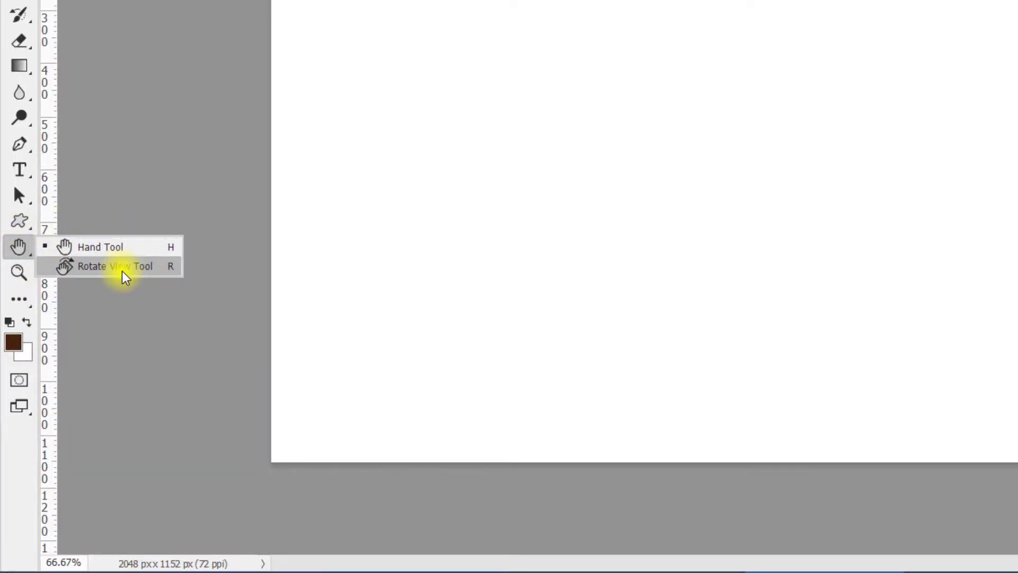
left_click(19, 275)
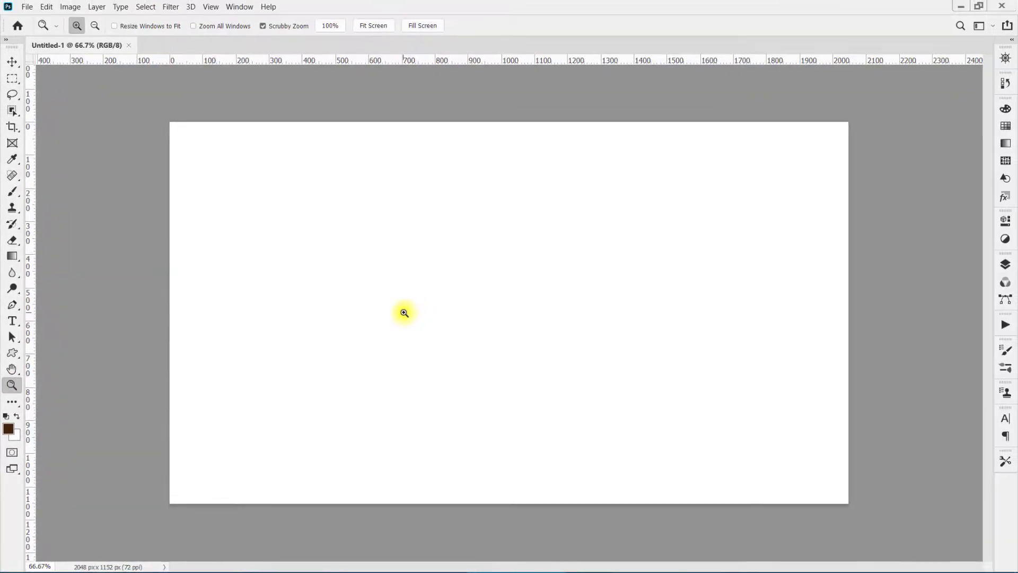
Step: Reselect the Zoom tool with Z and zoom the canvas in to 200%, then 300%
left_click(11, 60)
key("z")
left_click_drag(398, 232, 428, 242)
left_click(428, 242)
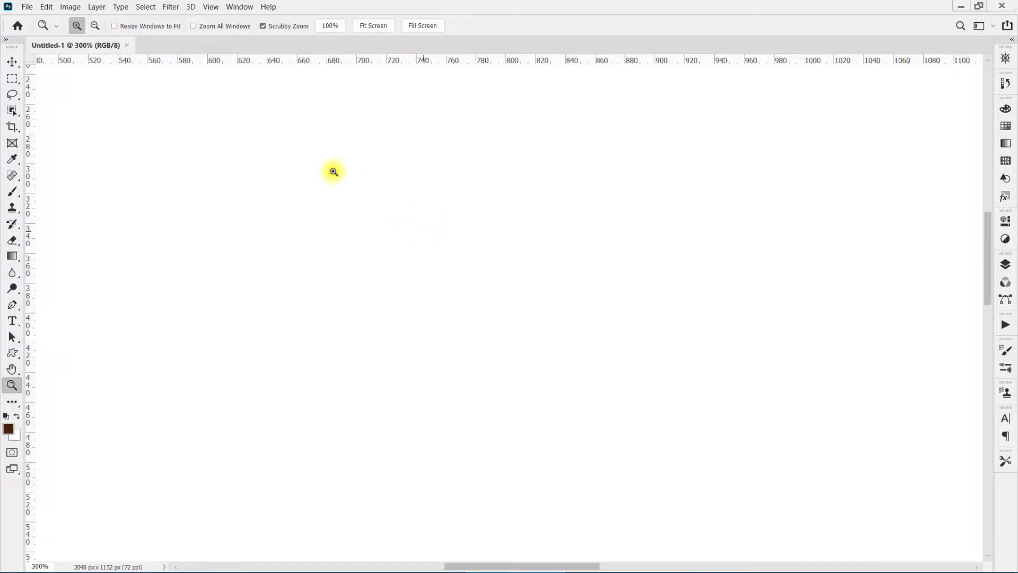
Step: Switch to Zoom Out mode and zoom the canvas back out to 50%
left_click(95, 27)
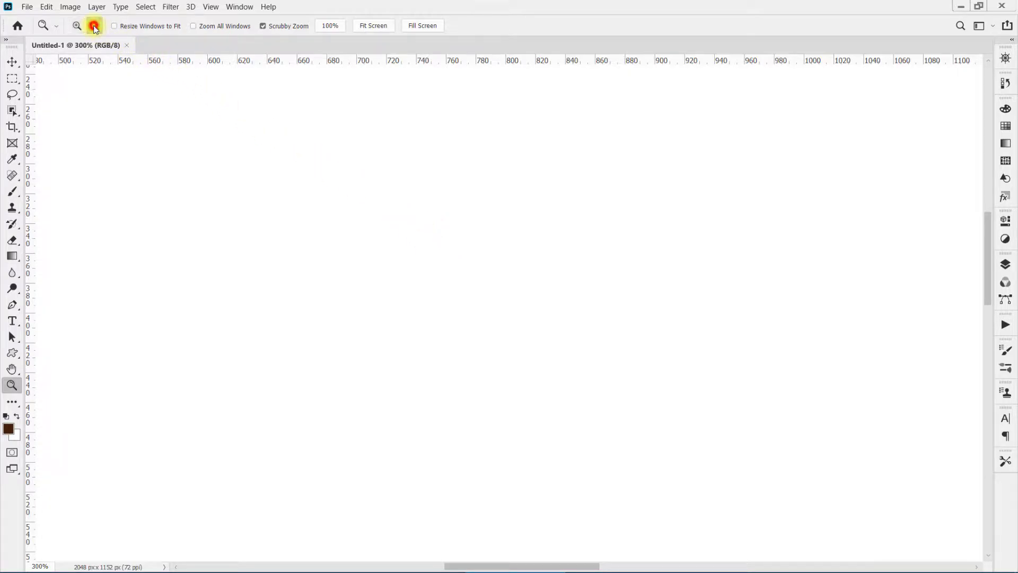
left_click(375, 237)
left_click(376, 239)
left_click(377, 239)
left_click(376, 239)
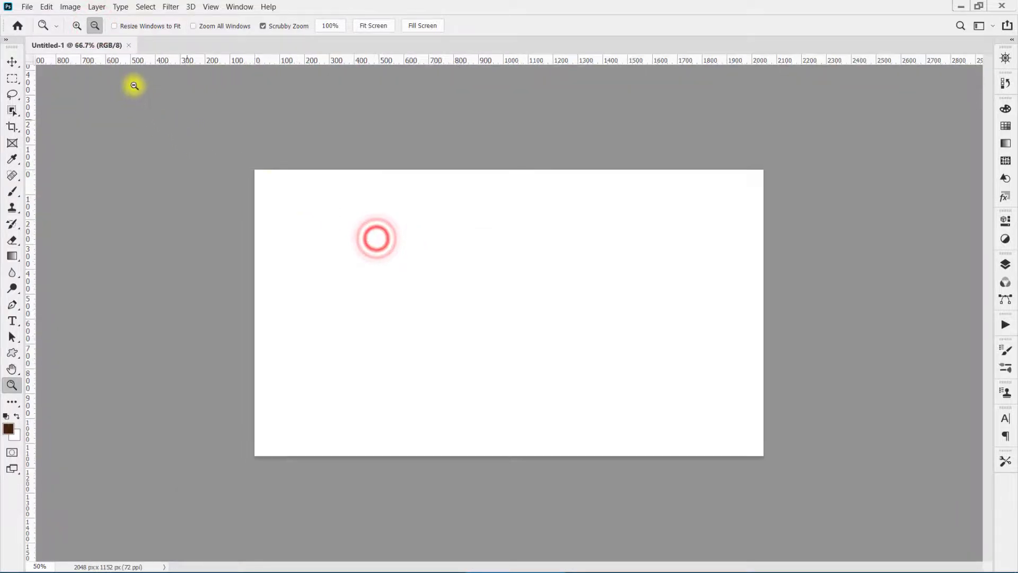
Step: Return to Zoom In mode, Alt-click out to 25%, then zoom back in to 66.7%
left_click(76, 26)
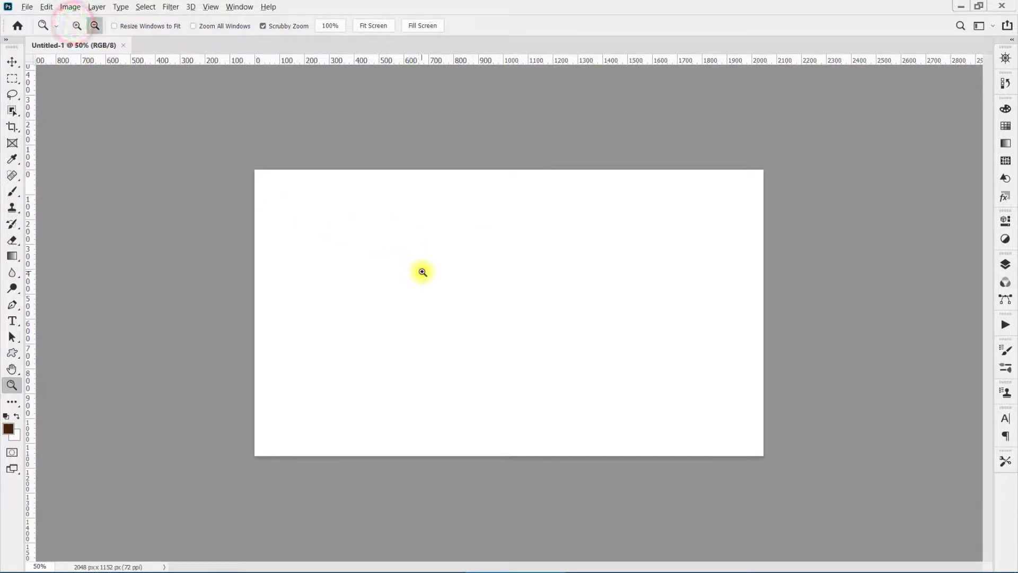
key("alt")
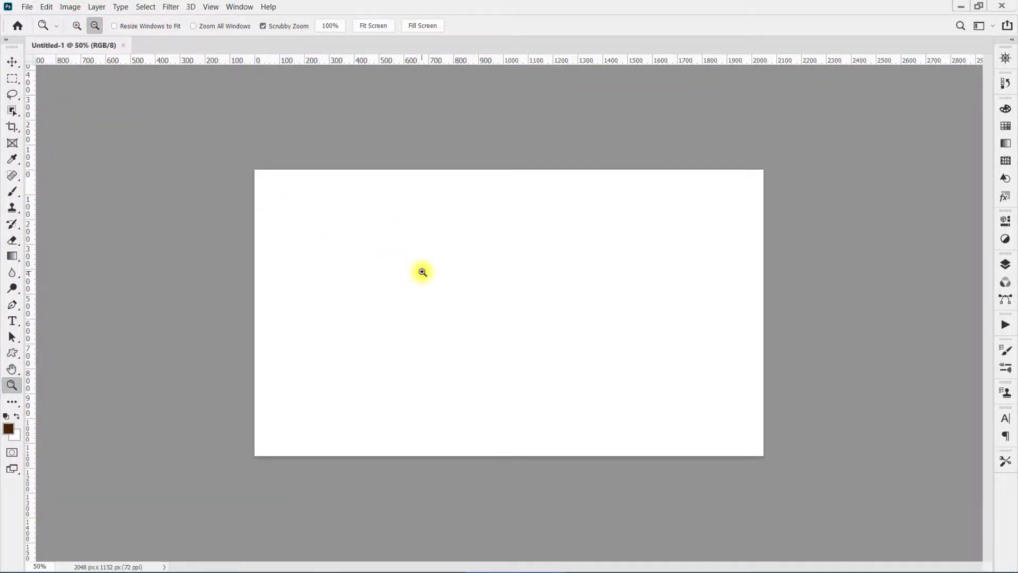
left_click(422, 272, "alt")
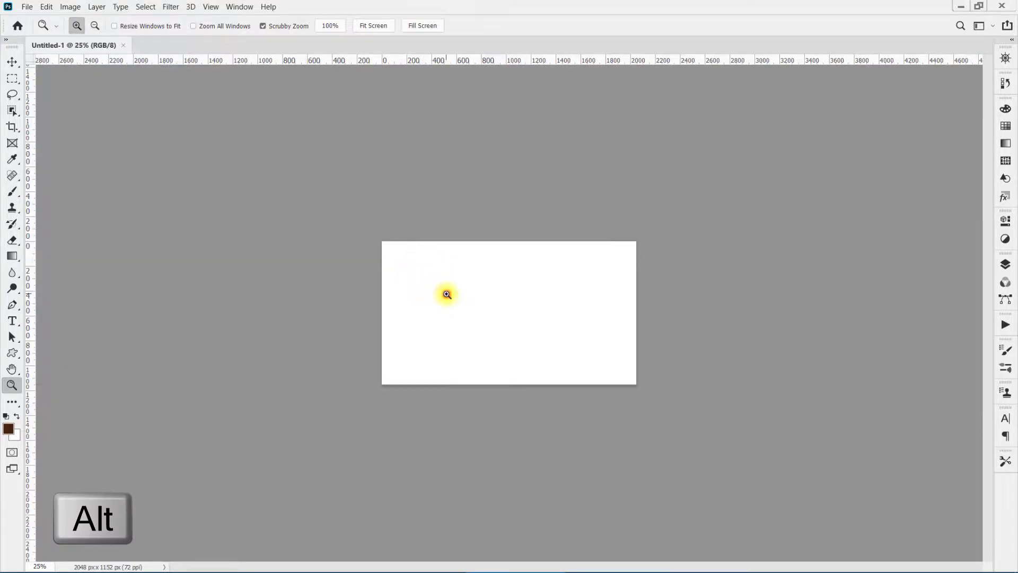
left_click(447, 294)
left_click(447, 294)
left_click(447, 294)
left_click(74, 31)
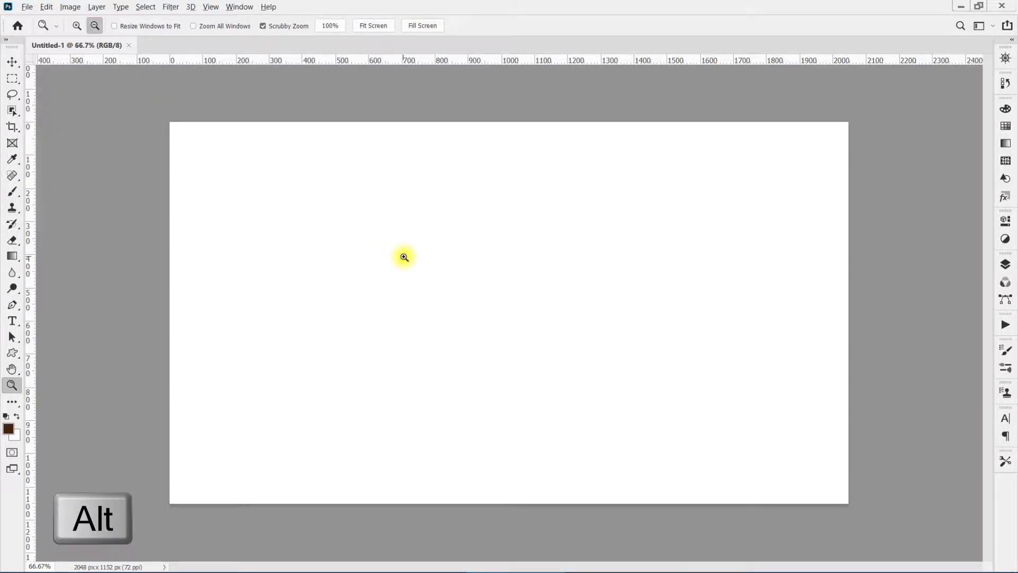
Step: In Zoom Out mode, step the canvas from 100% down to 50%
left_click(96, 27)
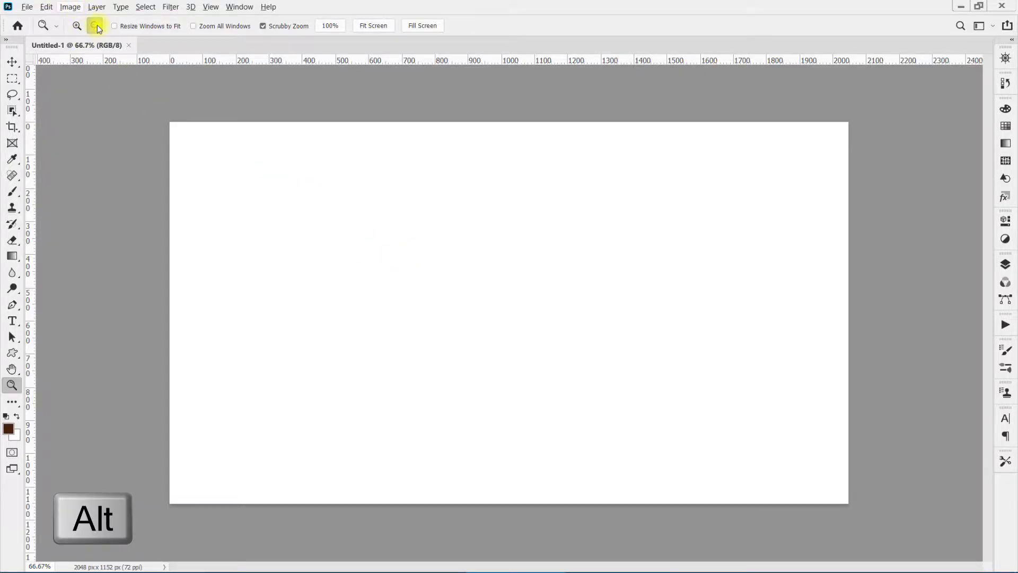
left_click(398, 290, "alt")
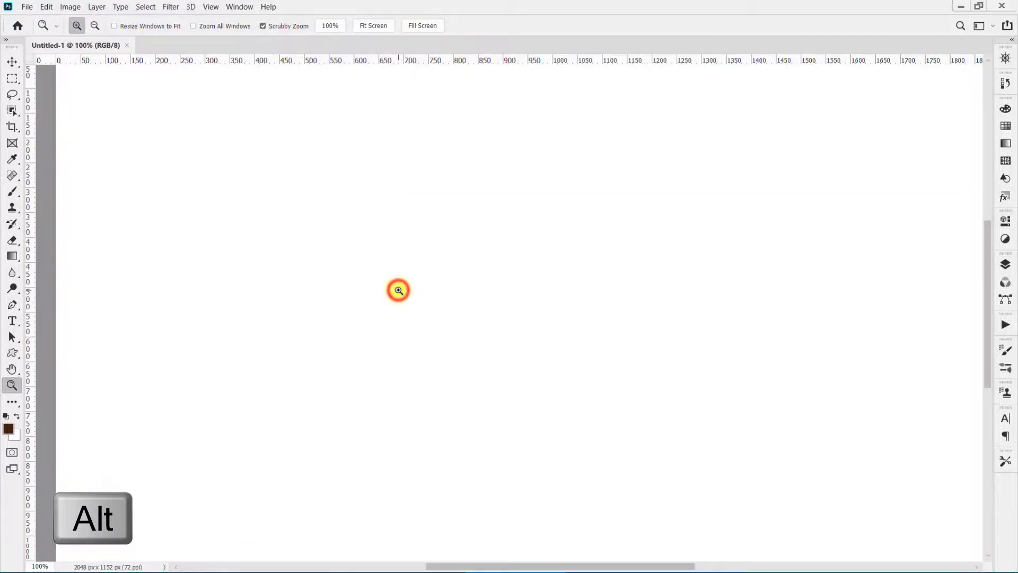
left_click(399, 291)
left_click(399, 291)
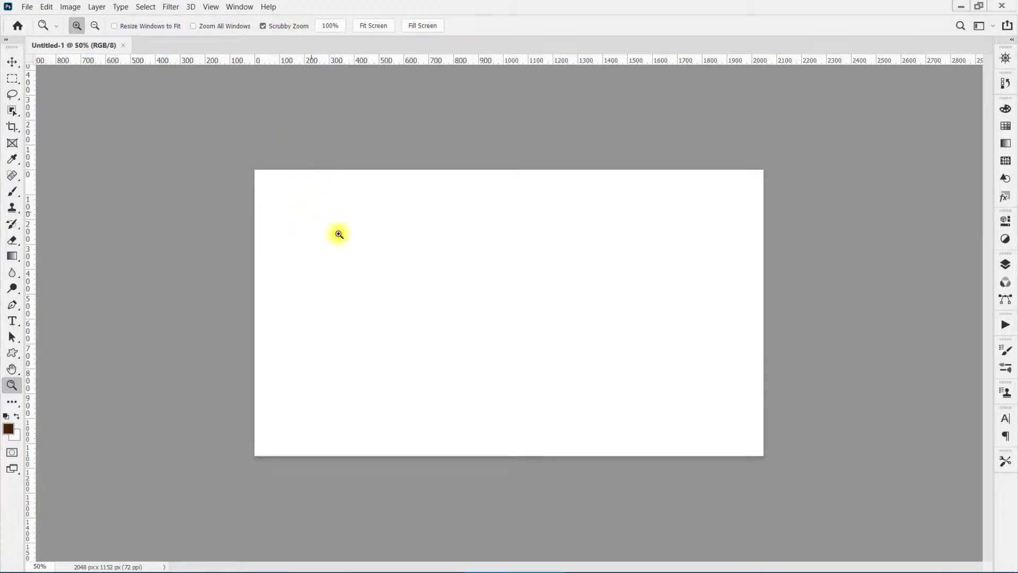
Step: Scrubby-zoom past 100%, snap back to 100% with Ctrl+1, and close Untitled-1
left_click_drag(292, 226, 342, 225)
key("ctrl+1")
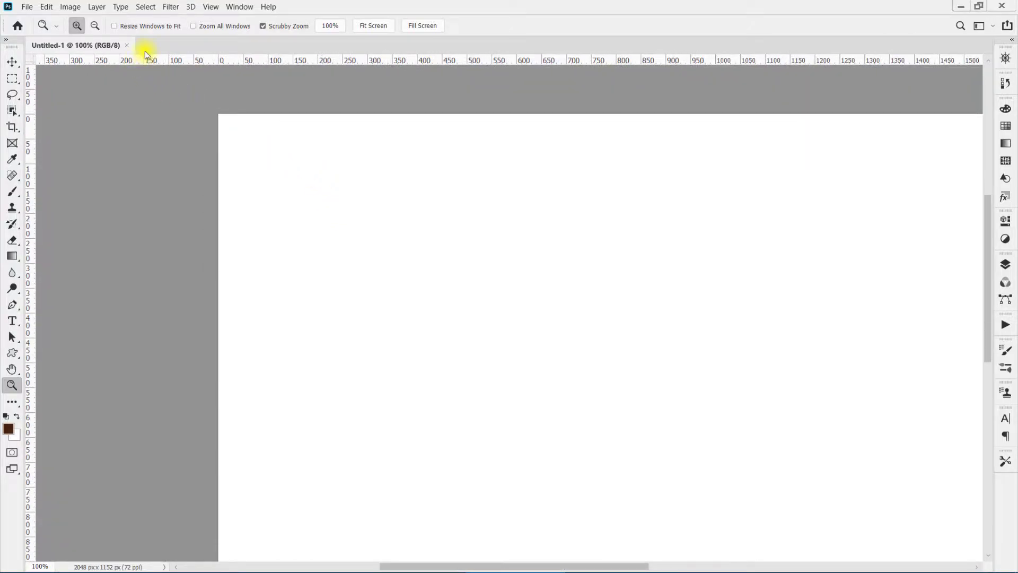
left_click(128, 46)
Step: Open Skirt.jpg from the Home screen, accepting the colour profile prompt
left_click(49, 289)
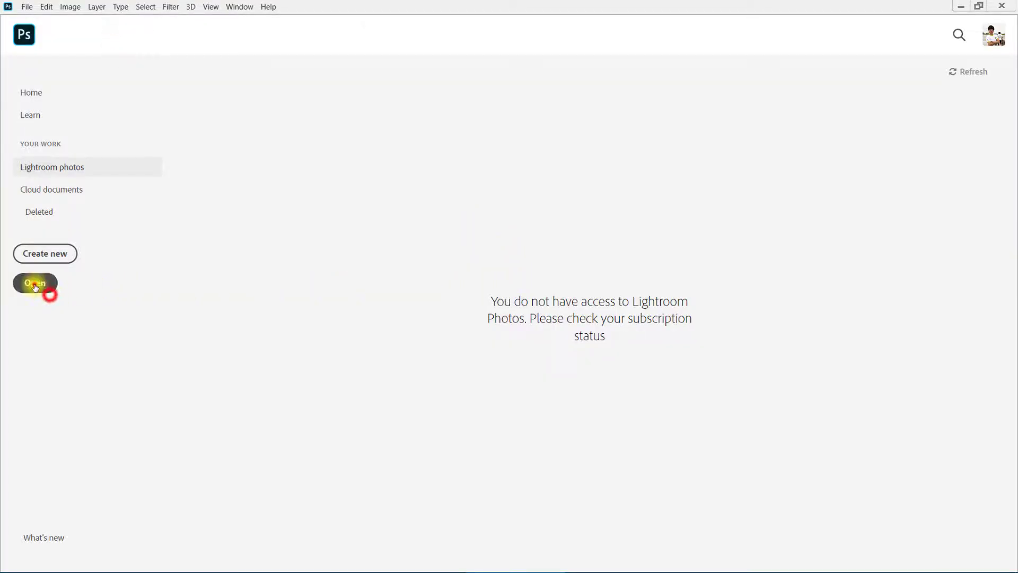
scroll(424, 336, "down", 15)
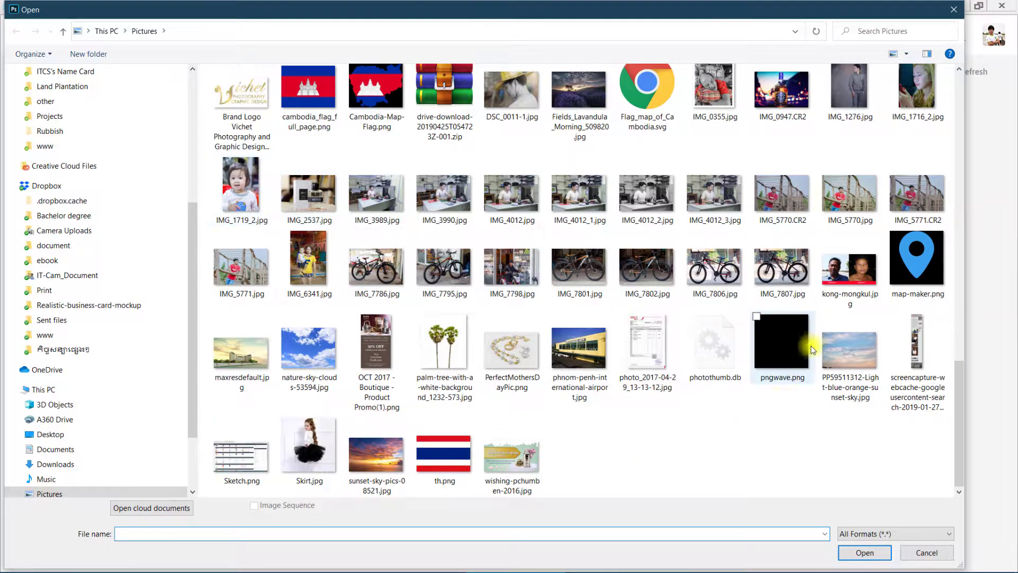
double_click(289, 431)
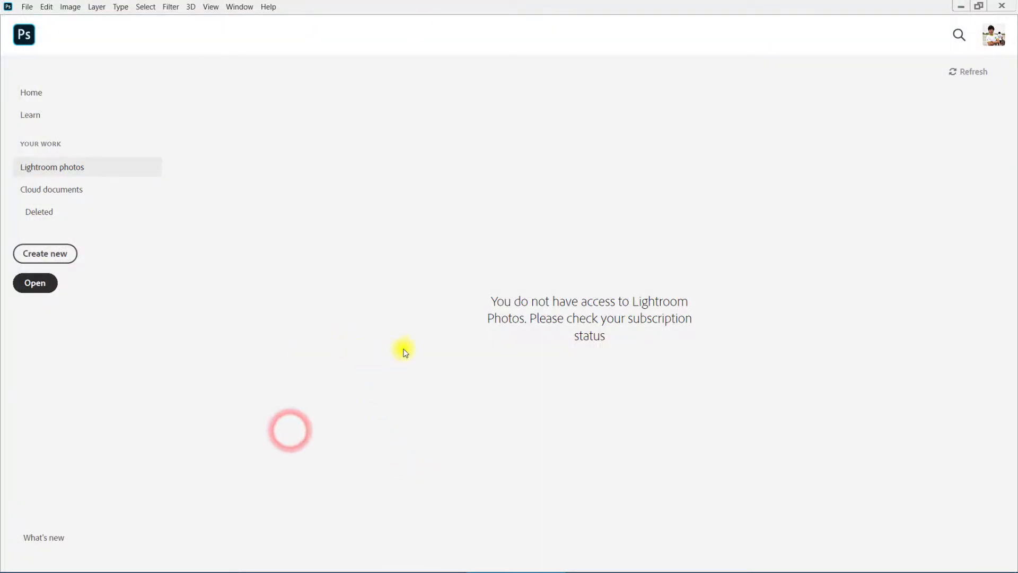
left_click(556, 273)
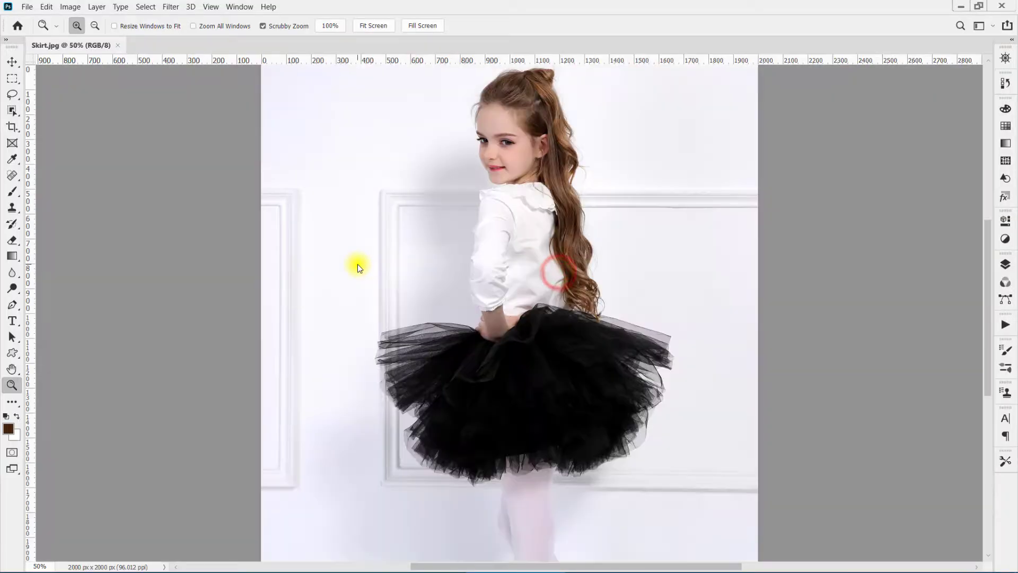
Step: Zoom in and out around the girl's face, ending at 200% on her cheek
left_click_drag(506, 144, 484, 141)
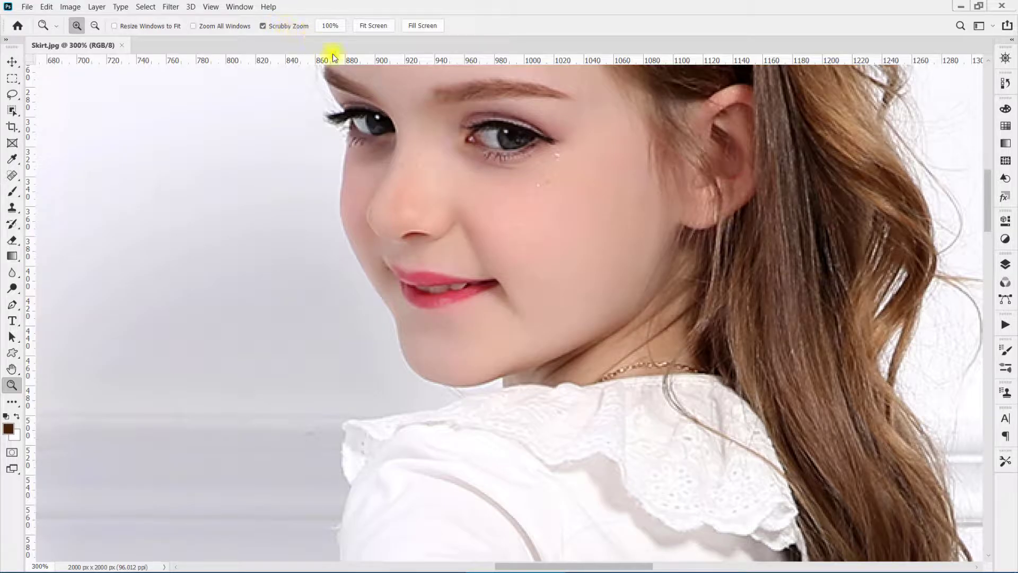
left_click_drag(524, 213, 492, 121)
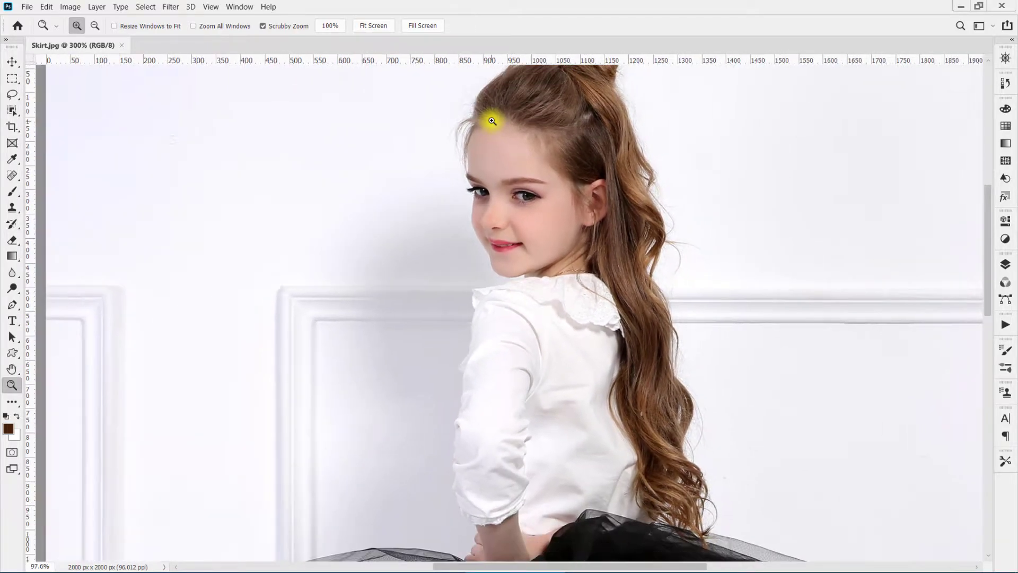
left_click(95, 26)
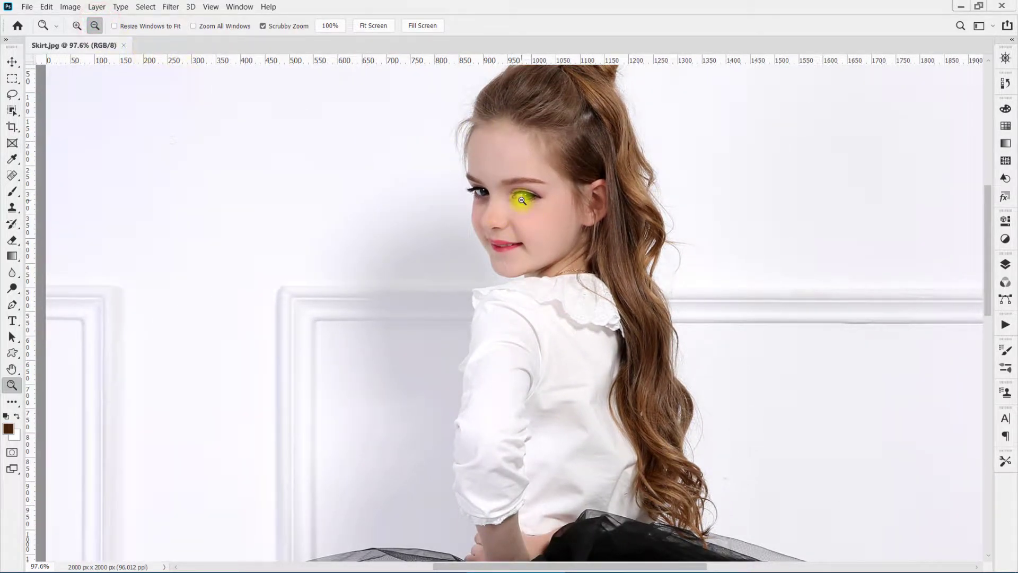
left_click_drag(521, 200, 536, 242)
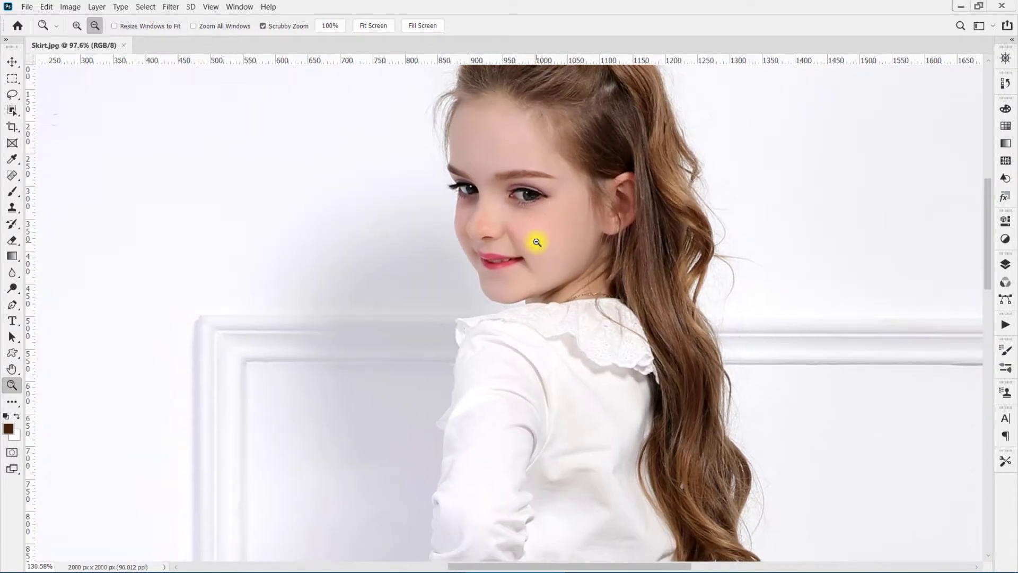
left_click(525, 254)
left_click(522, 254)
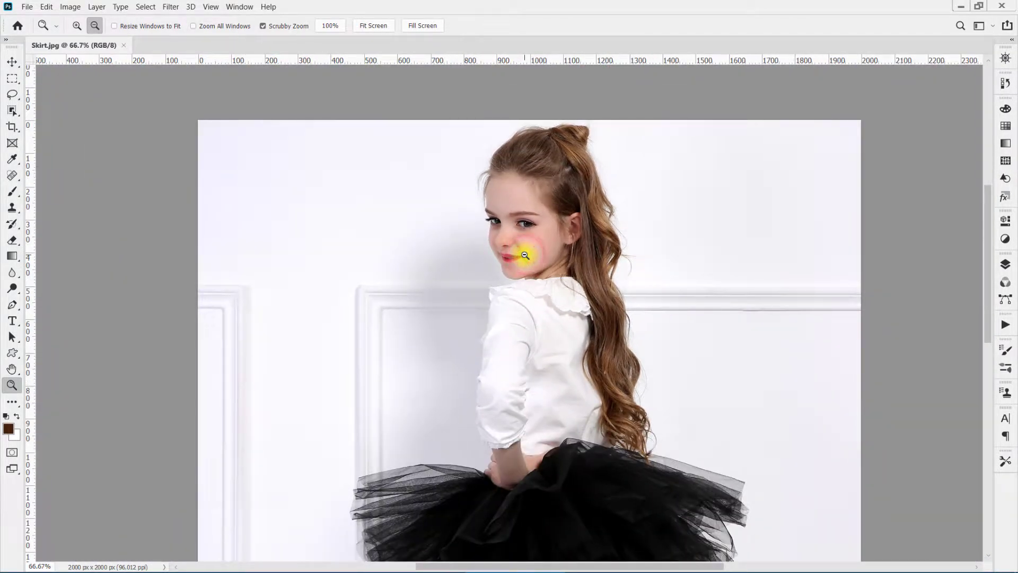
left_click(525, 255, "alt")
left_click(524, 255, "alt")
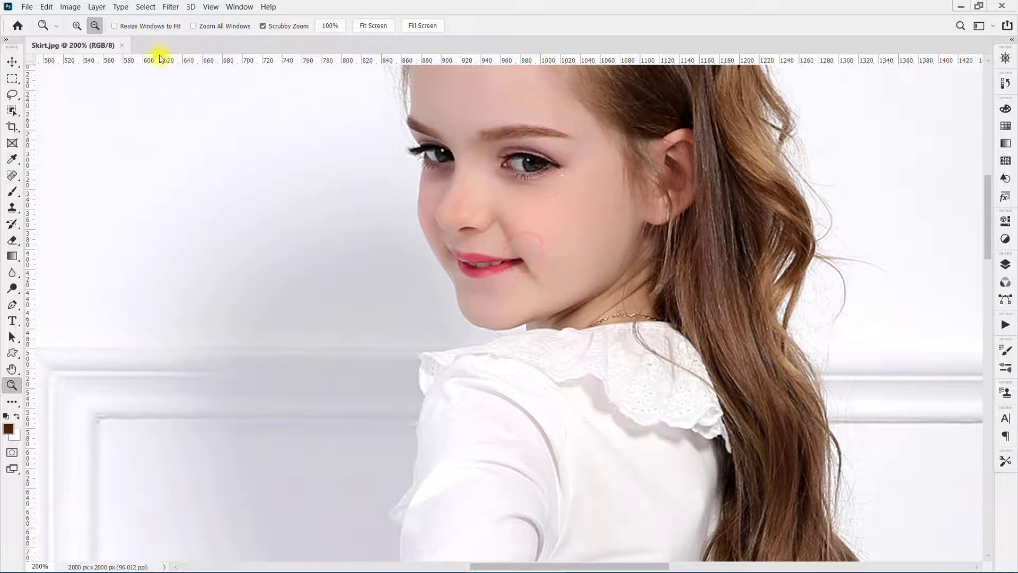
Step: With Resize Windows to Fit on, zoom to 400% on the eye, then out to 50%
left_click(160, 27)
left_click(78, 26)
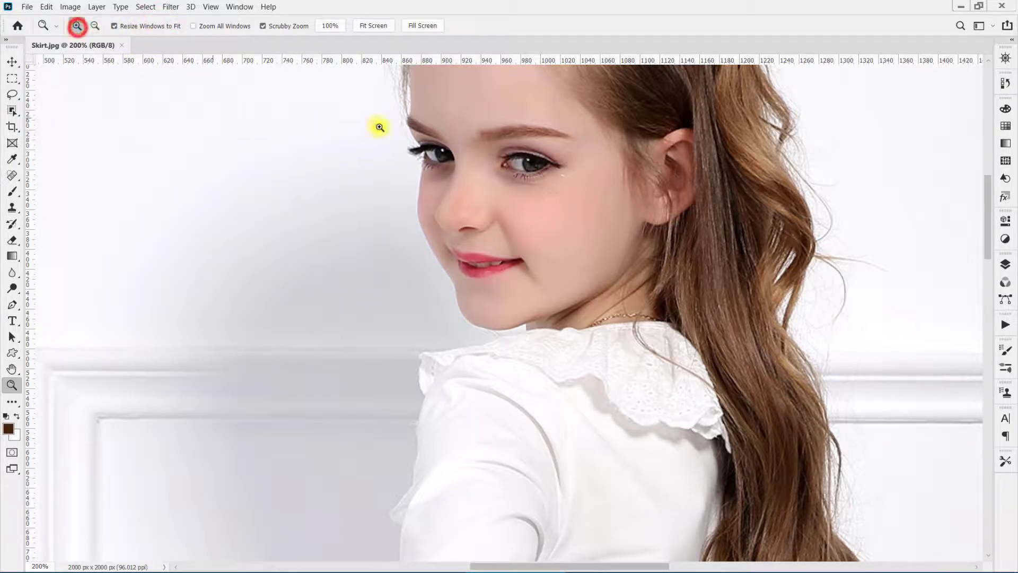
left_click(380, 126)
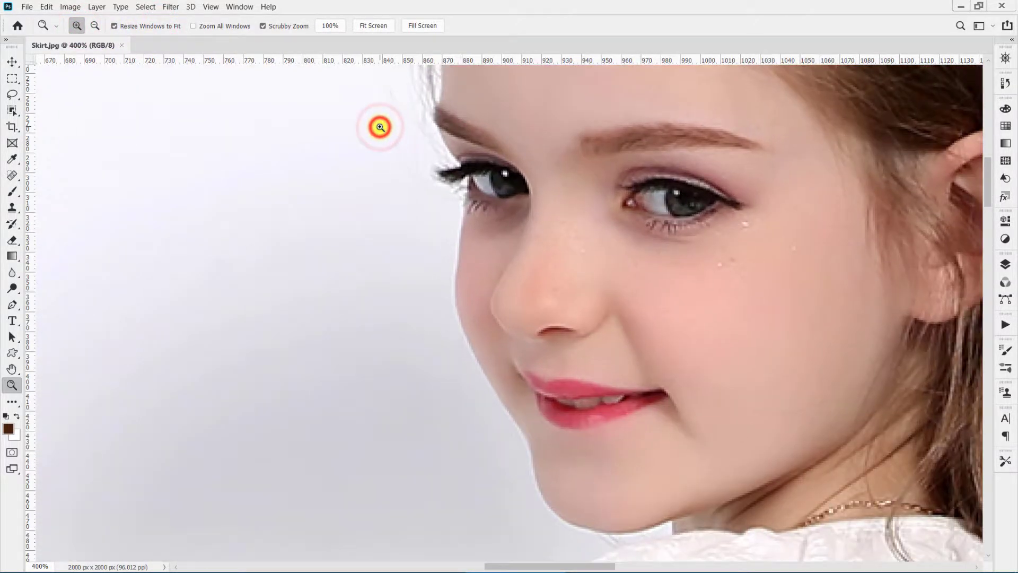
left_click(434, 154, "alt")
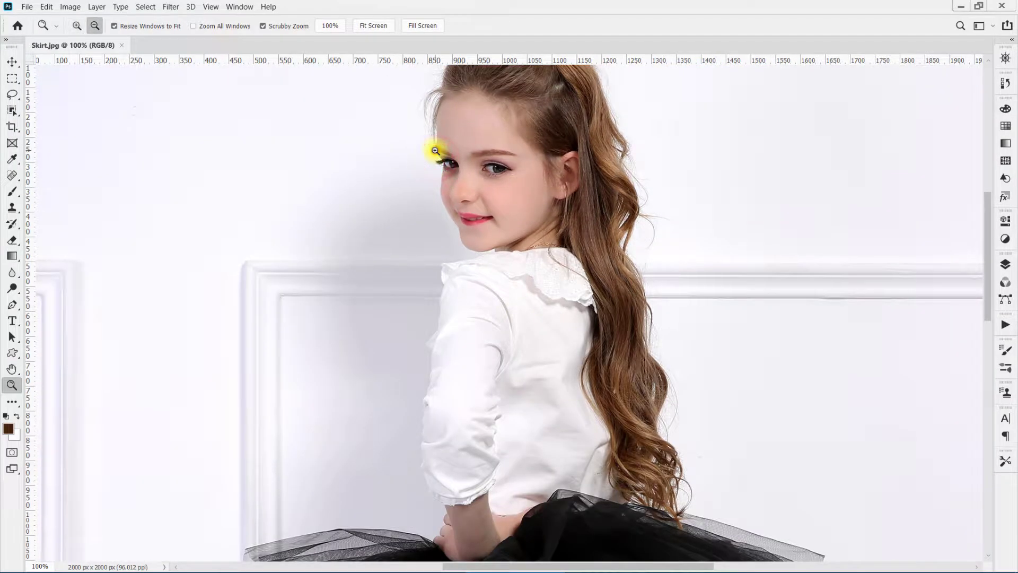
left_click(433, 151, "alt")
left_click(432, 151, "alt")
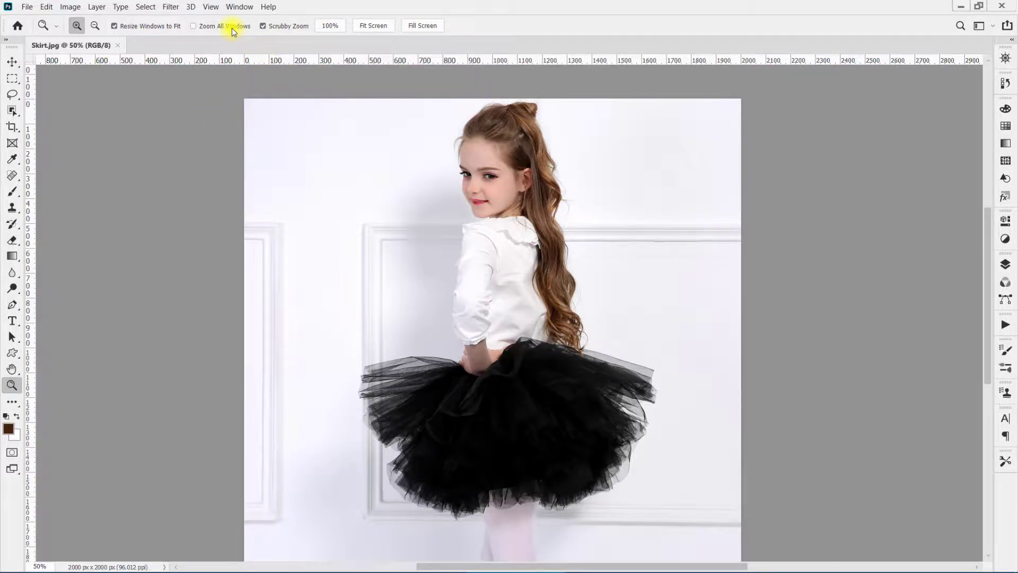
Step: View the photo at 100%, pan to the face, then try Fit Screen and Fill Screen
left_click(338, 27)
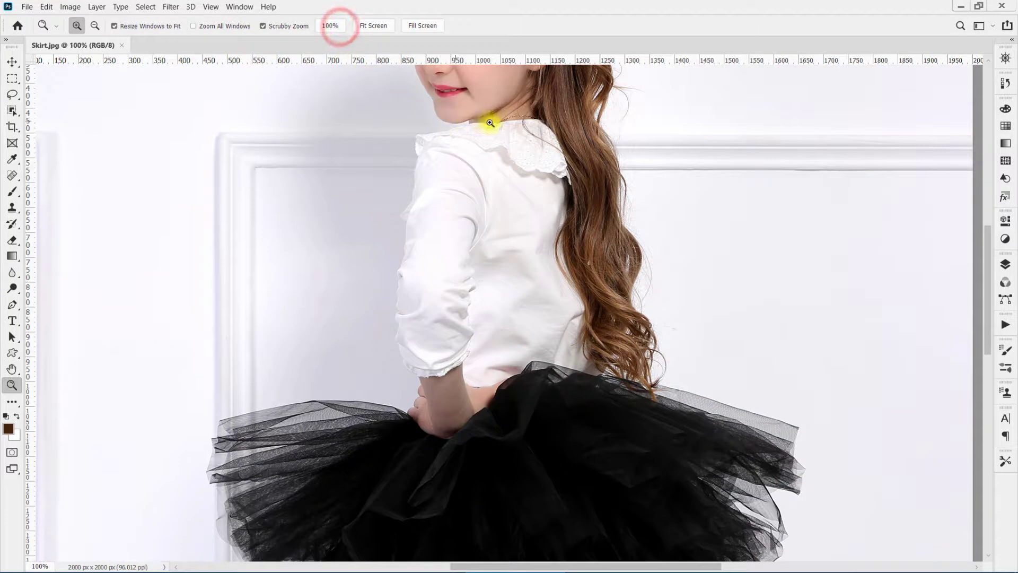
left_click_drag(488, 172, 487, 259)
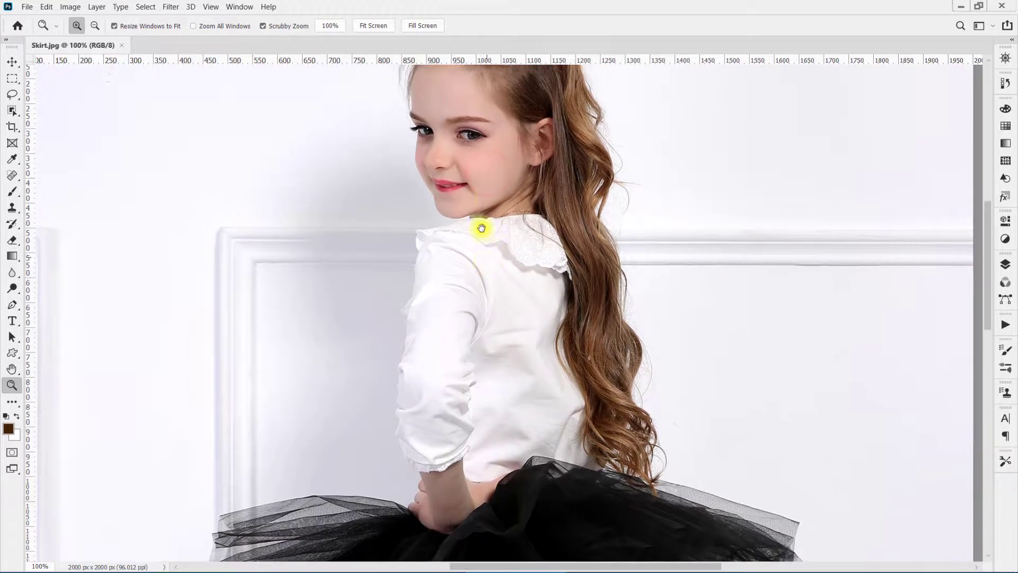
left_click(360, 26)
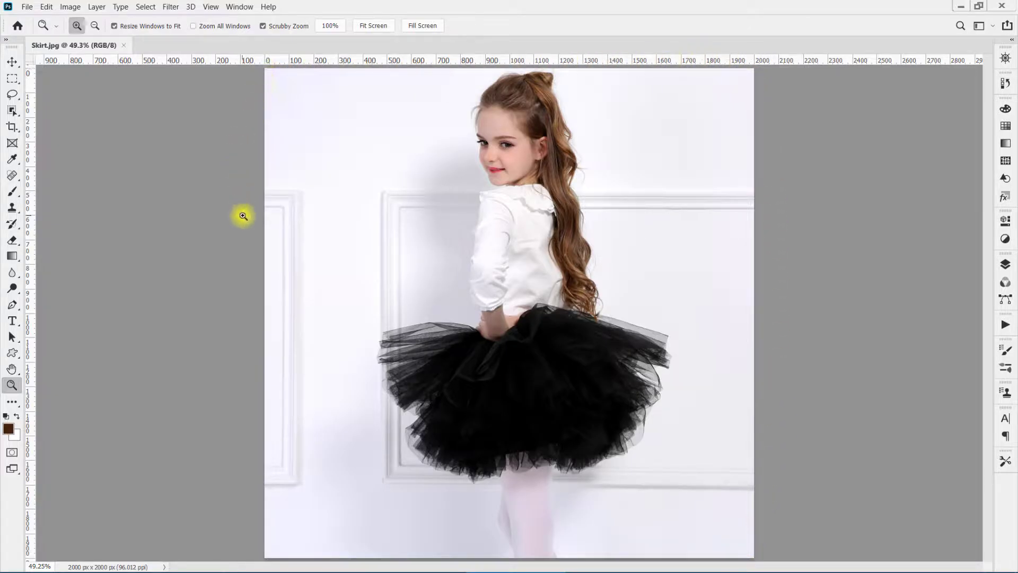
left_click(429, 29)
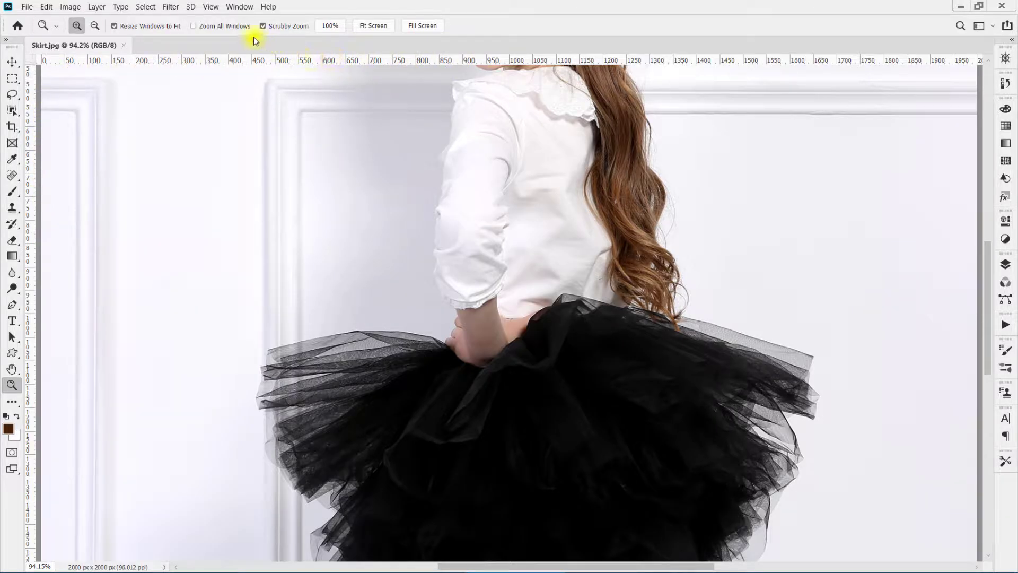
Step: Turn off Resize Windows to Fit, zoom out on the photo, and bring up Print Settings
left_click(161, 26)
left_click(317, 157, "alt")
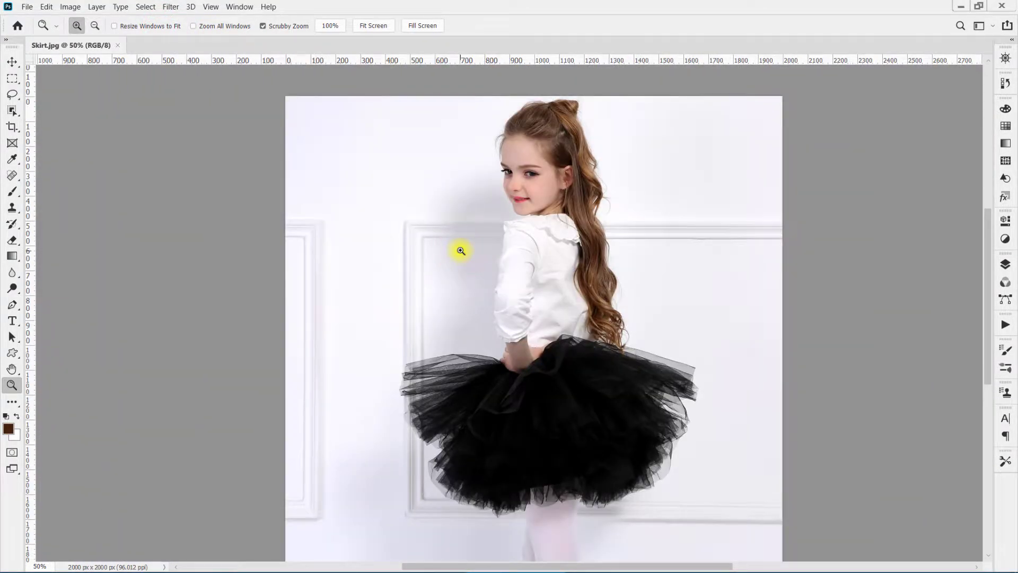
key("ctrl+p")
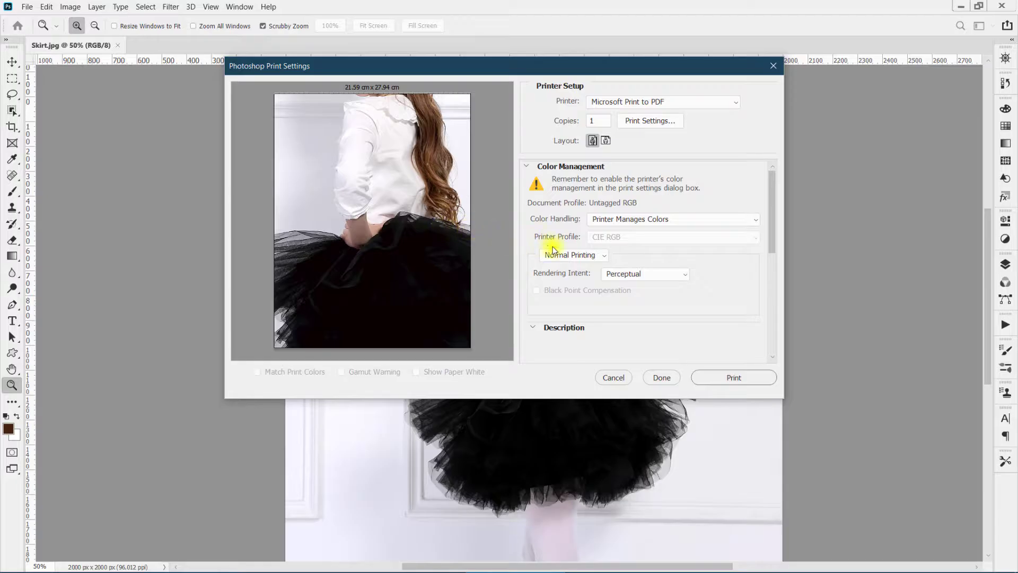
Step: Close Print Settings and open sunset-sky-pics-08521.jpg with Ctrl+O
left_click(660, 377)
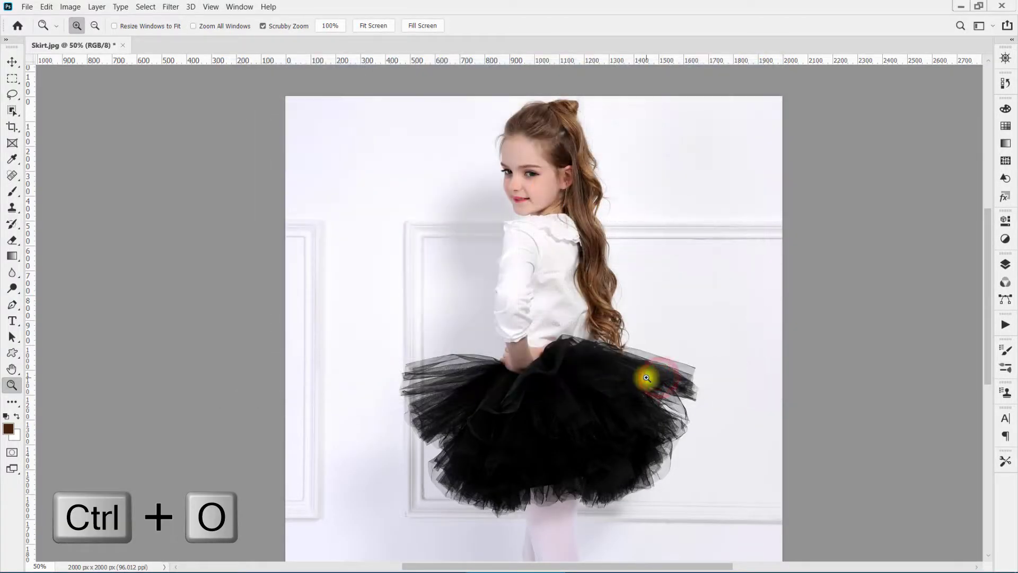
key("ctrl+o")
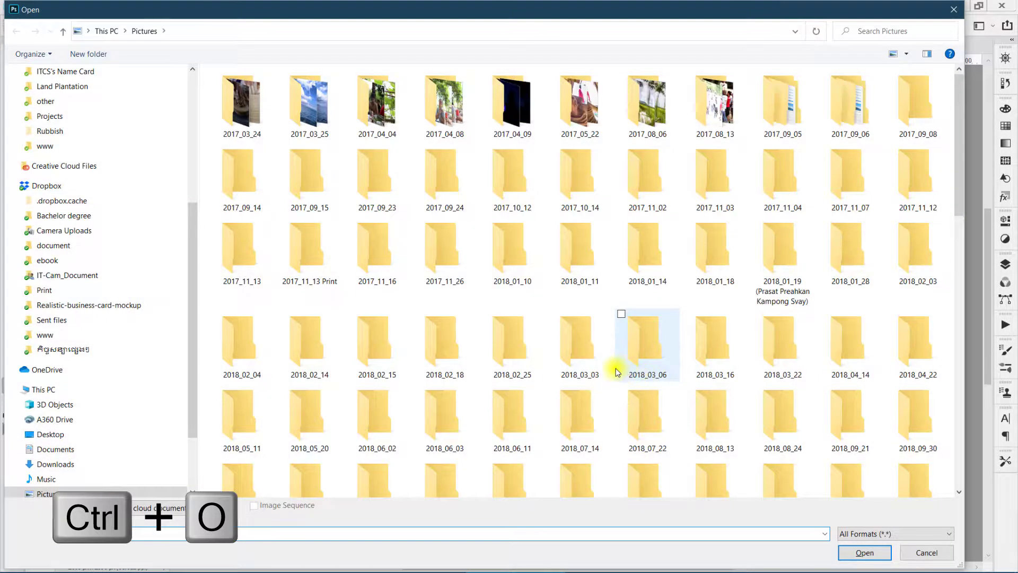
scroll(644, 376, "down", 10)
double_click(376, 456)
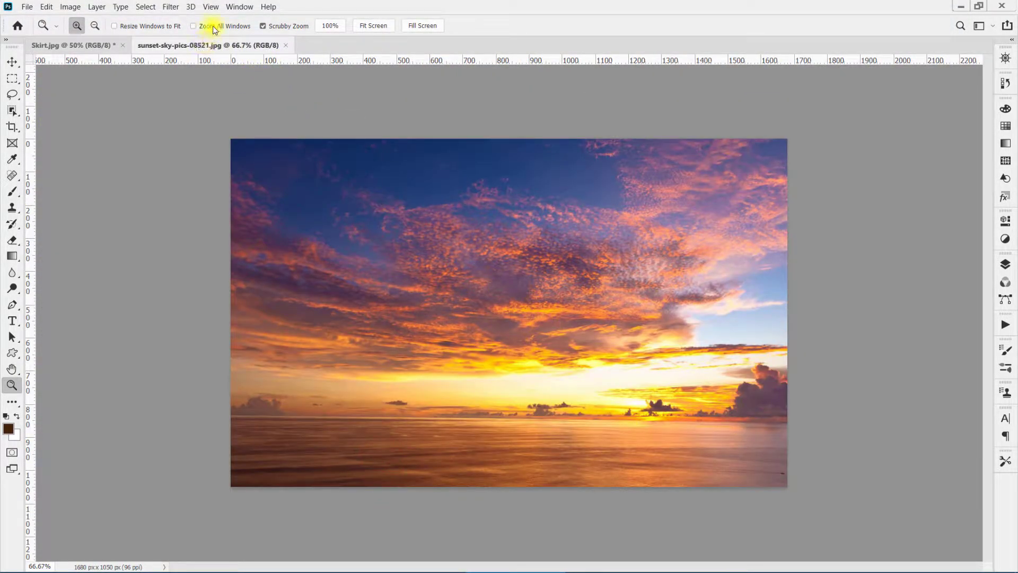
Step: Tile the sunset and Skirt photos using Window > Arrange > 2-up Vertical
left_click(235, 7)
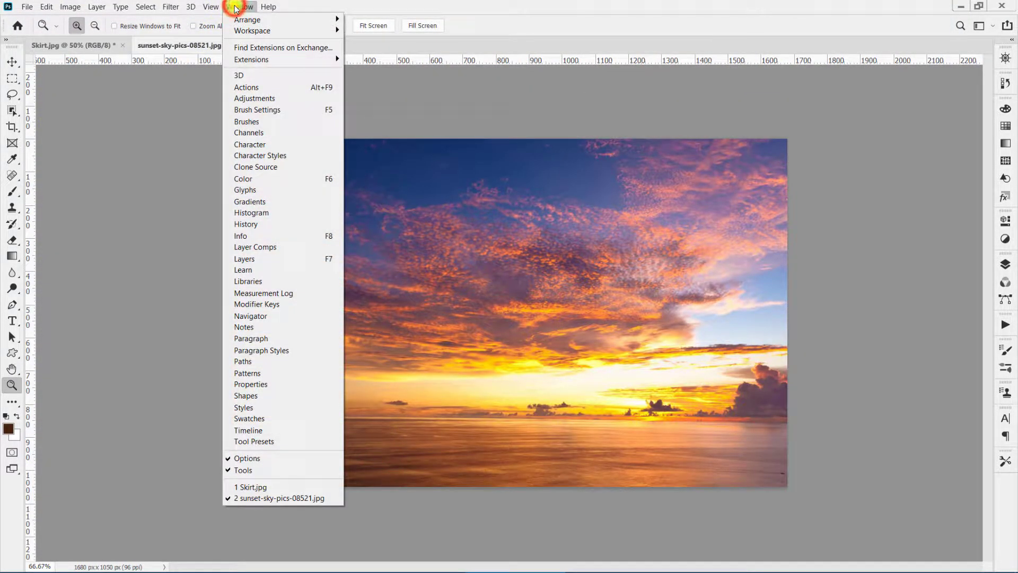
left_click(243, 31)
left_click(272, 19)
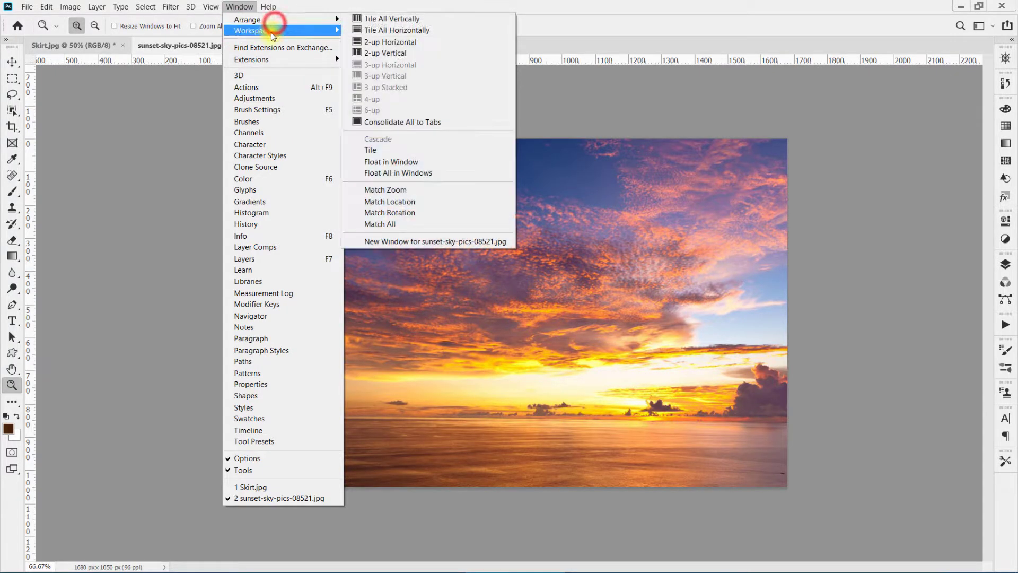
left_click(285, 21)
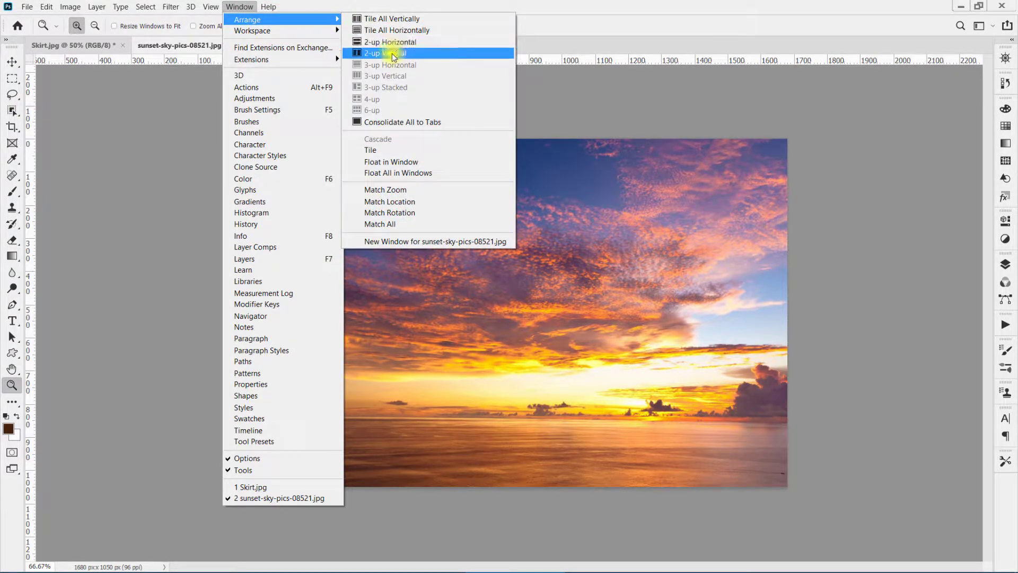
left_click(392, 52)
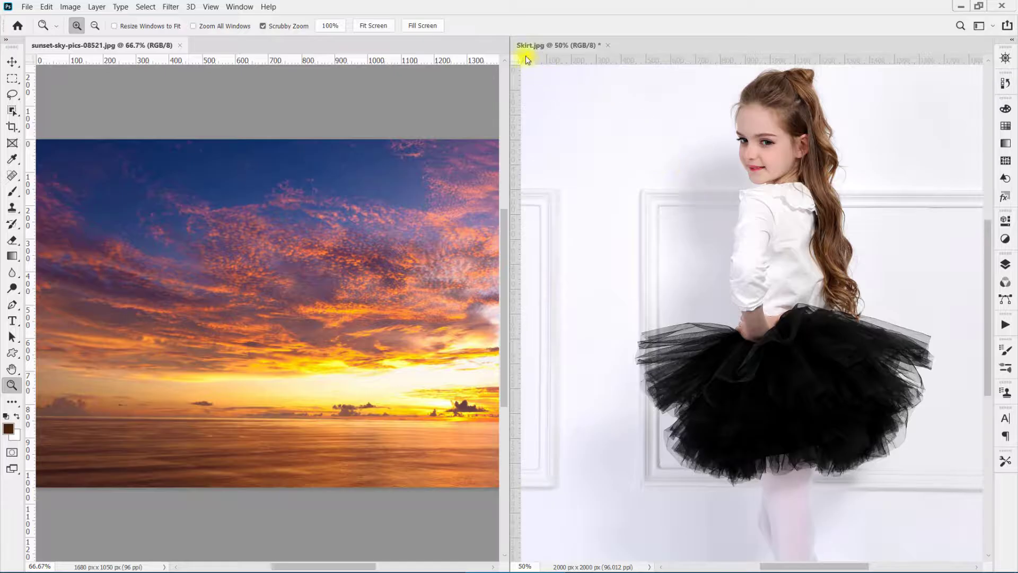
Step: Enable Zoom All Windows and zoom both tiled photos in and out together
left_click(528, 44)
left_click(119, 44)
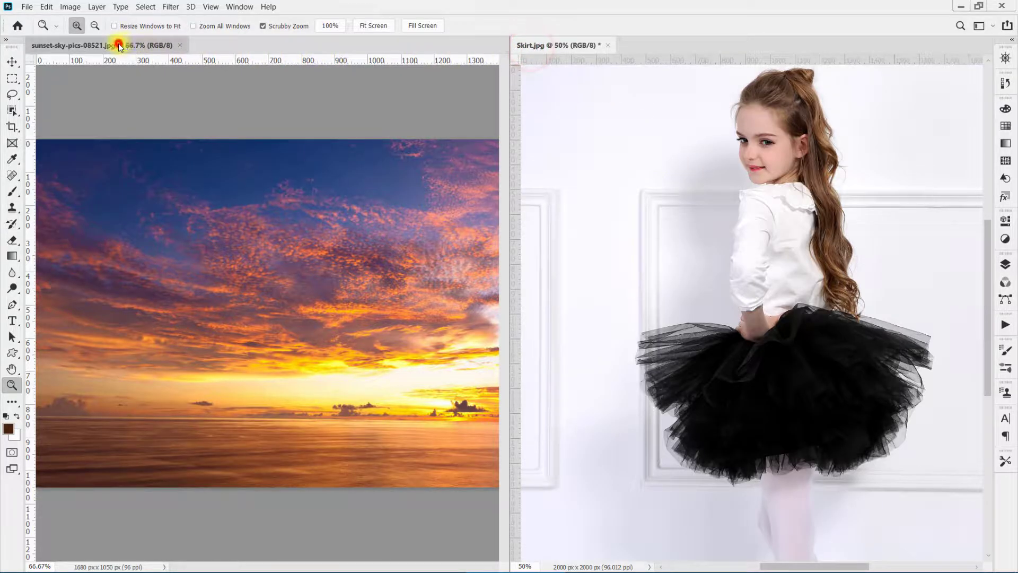
left_click(342, 261)
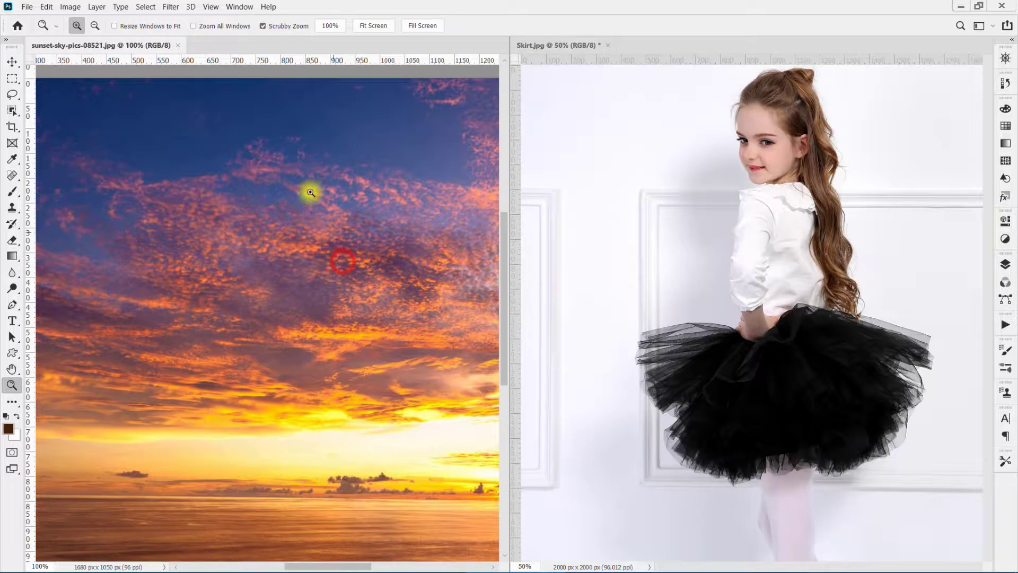
left_click(216, 27)
left_click(305, 258)
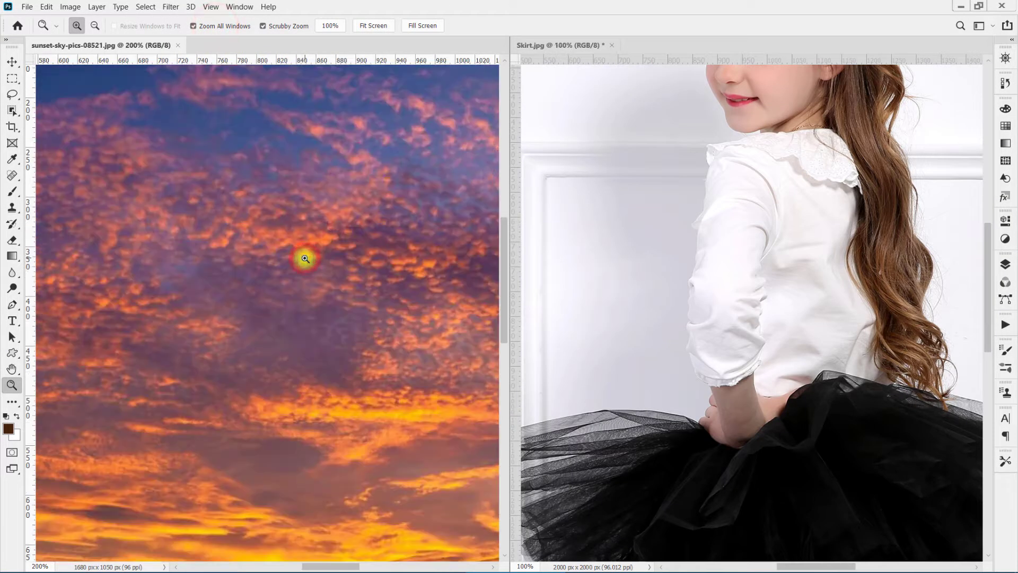
left_click_drag(305, 259, 243, 234)
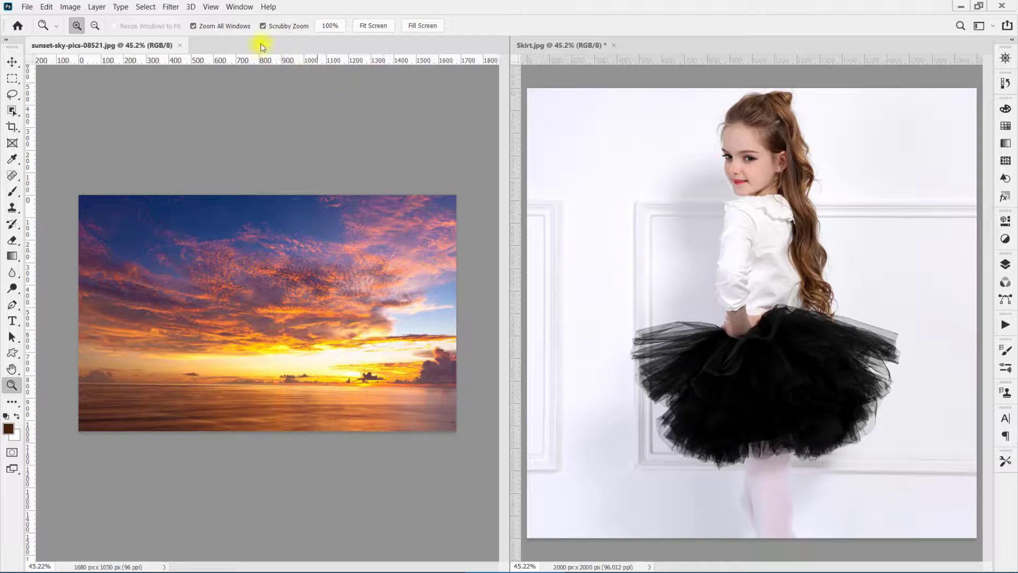
Step: Disable Zoom All Windows, zoom each photo separately, then close the sunset photo
left_click(193, 26)
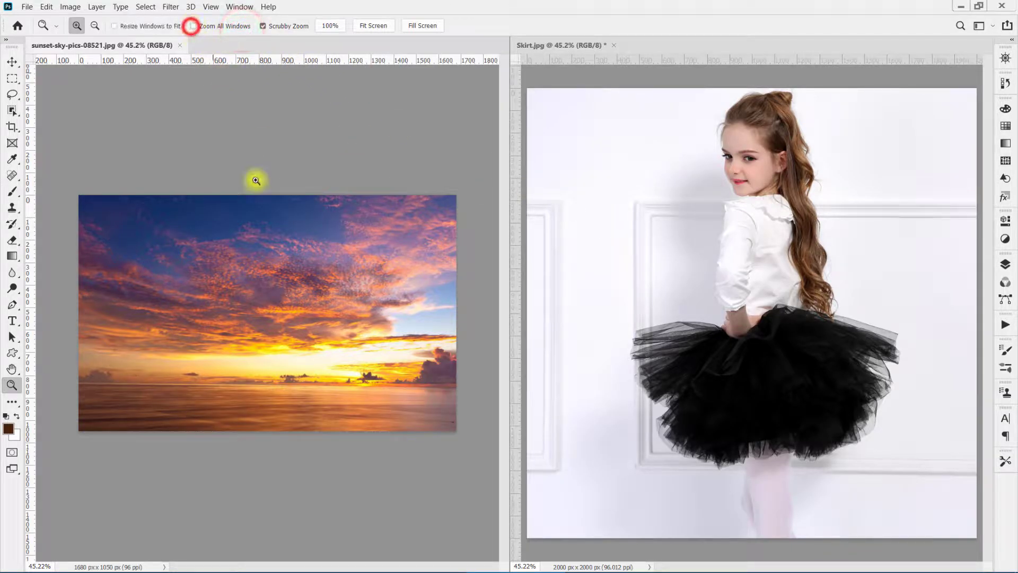
left_click_drag(281, 244, 281, 244)
left_click(703, 250)
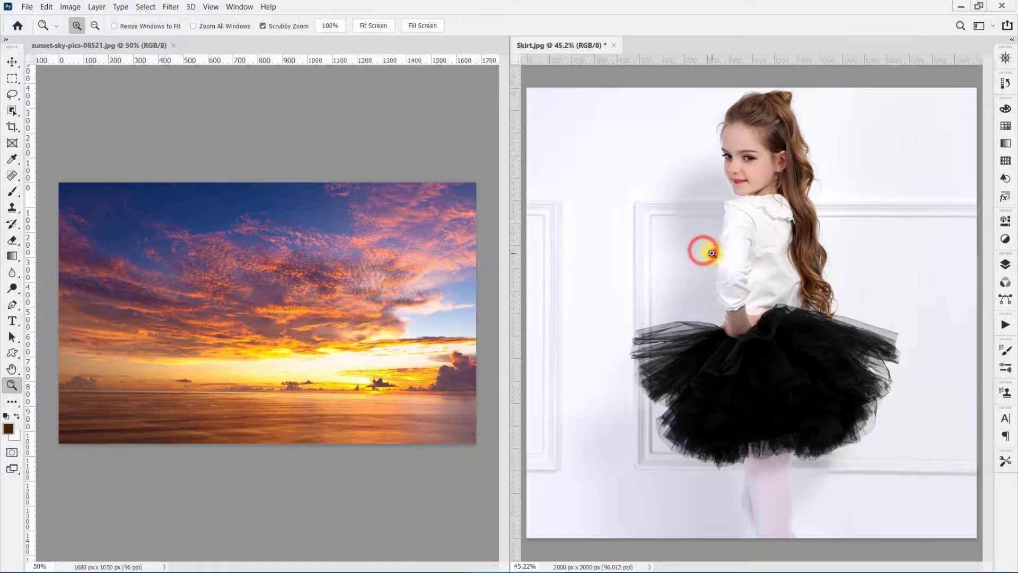
left_click(705, 255, "alt")
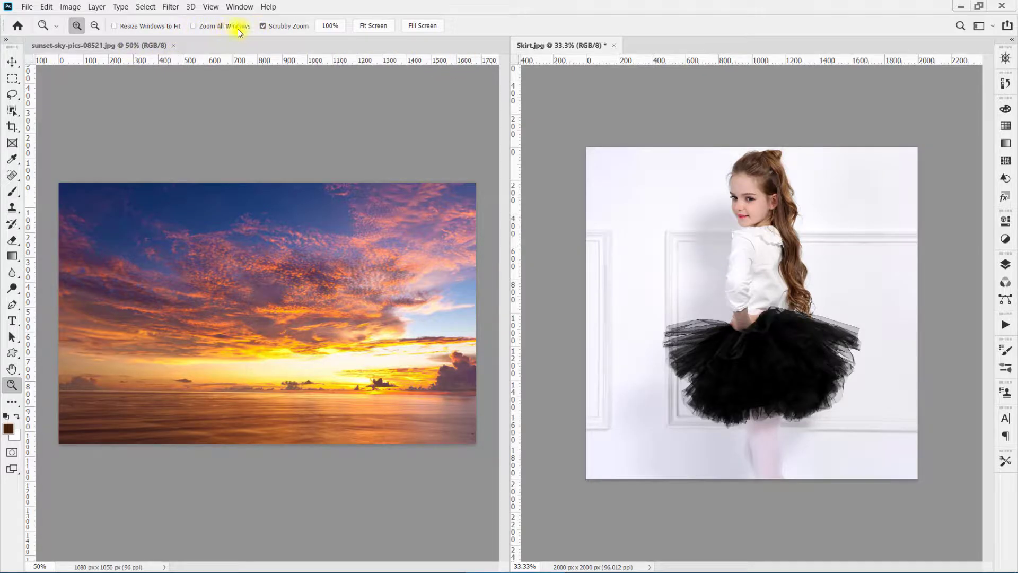
left_click(173, 45)
Step: Cycle through Fit Screen, Fill Screen and 100%, ending at 100% on the Skirt photo
left_click(373, 25)
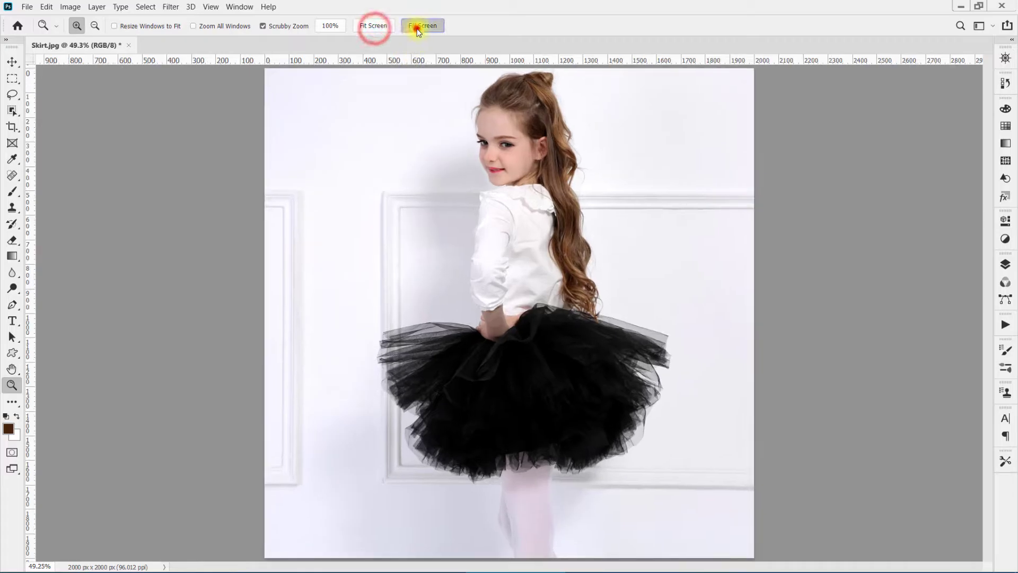
left_click(423, 25)
left_click(328, 27)
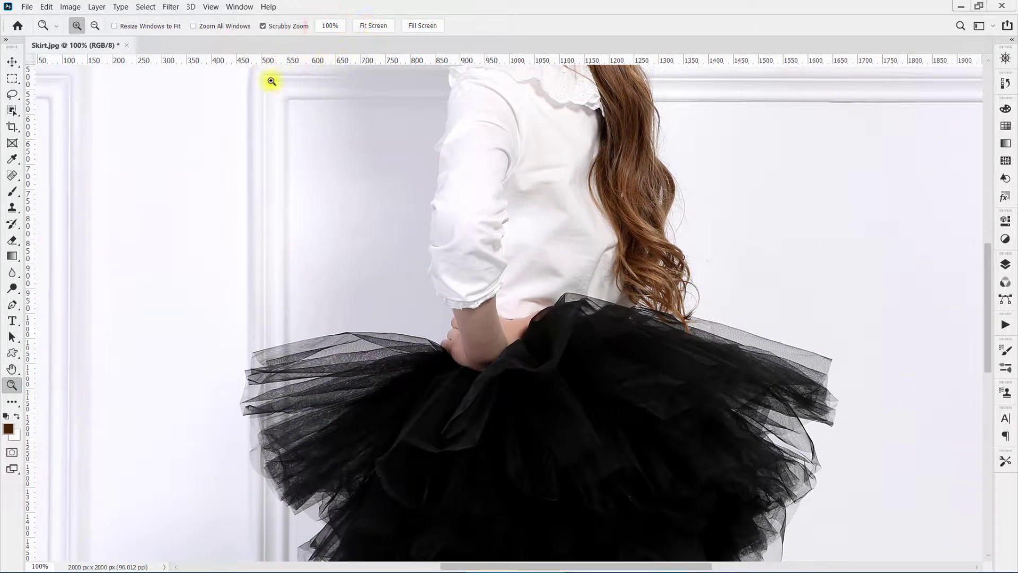
left_click(373, 26)
left_click(331, 26)
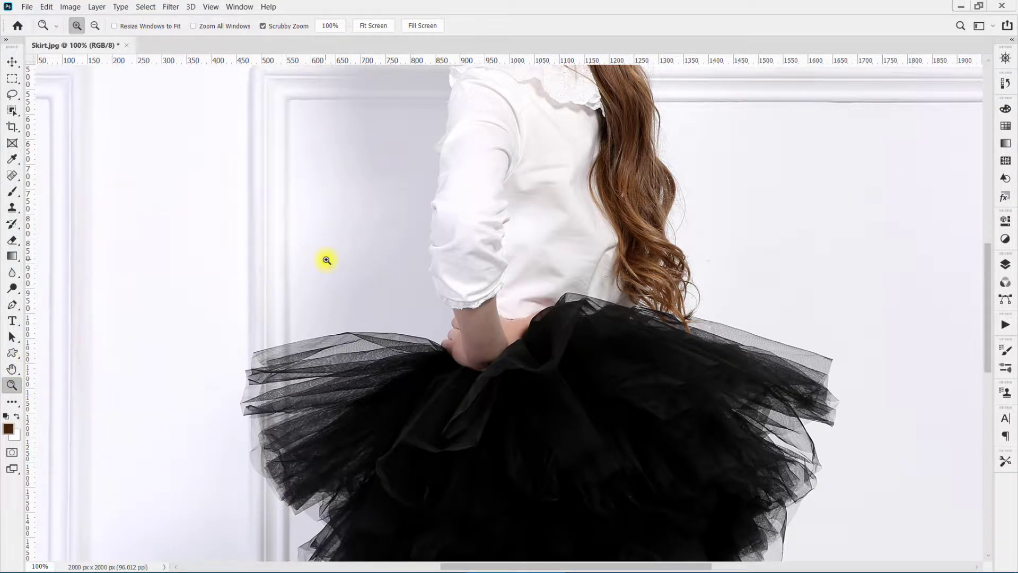
Step: With the Hand tool (H), pan between the shirt and skirt, settling on the girl's face
key("h")
left_click_drag(332, 166, 487, 258)
scroll(501, 328, "down", 2)
left_click_drag(513, 395, 527, 250)
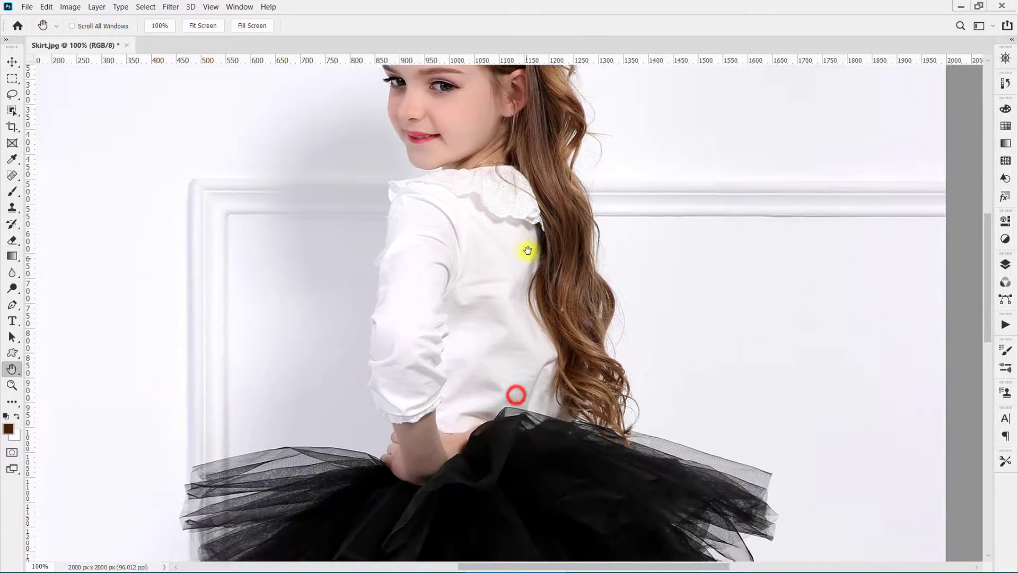
left_click_drag(368, 288, 534, 350)
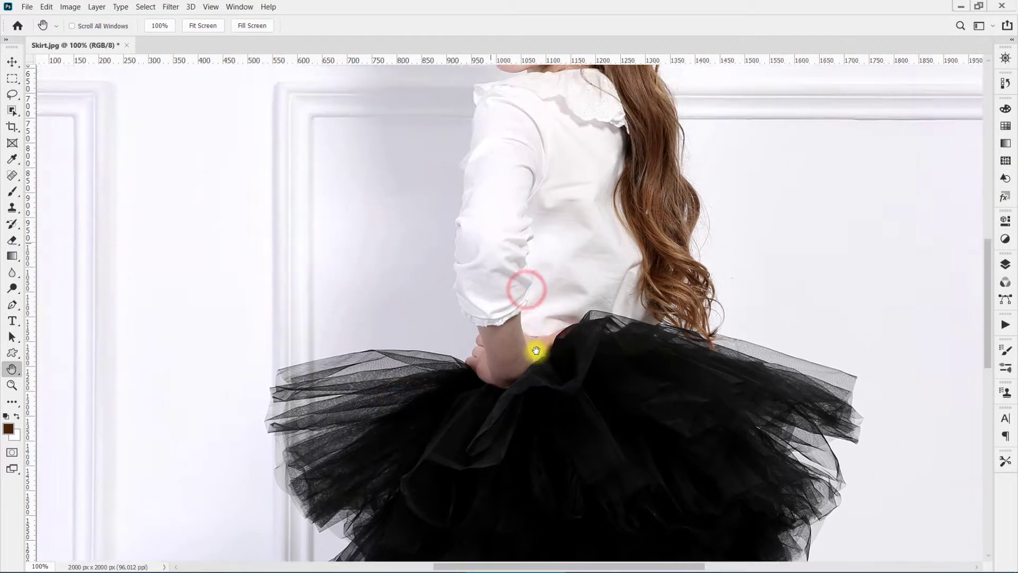
left_click_drag(454, 102, 404, 347)
left_click_drag(498, 332, 511, 262)
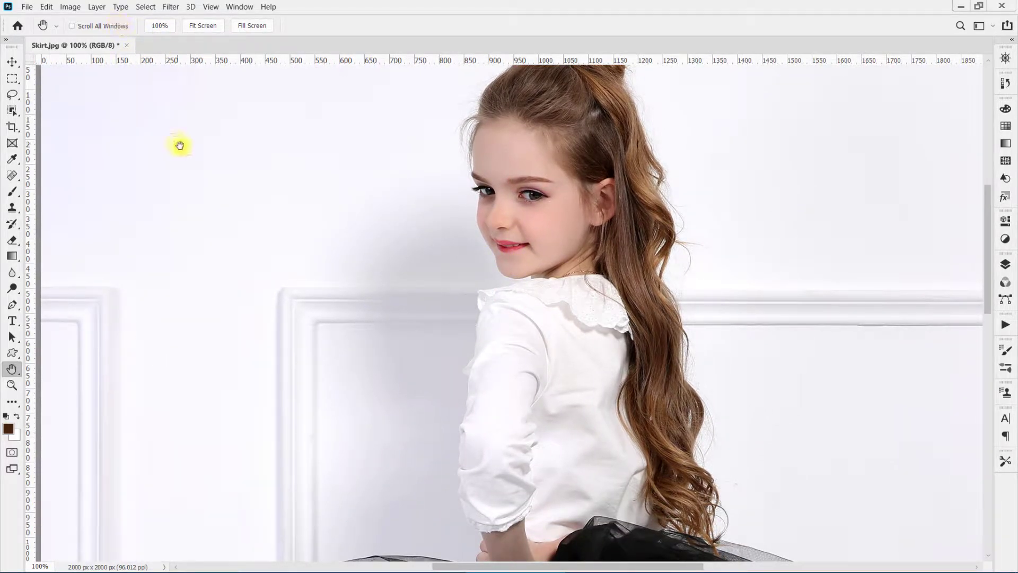
left_click_drag(186, 145, 230, 127)
left_click_drag(436, 249, 359, 186)
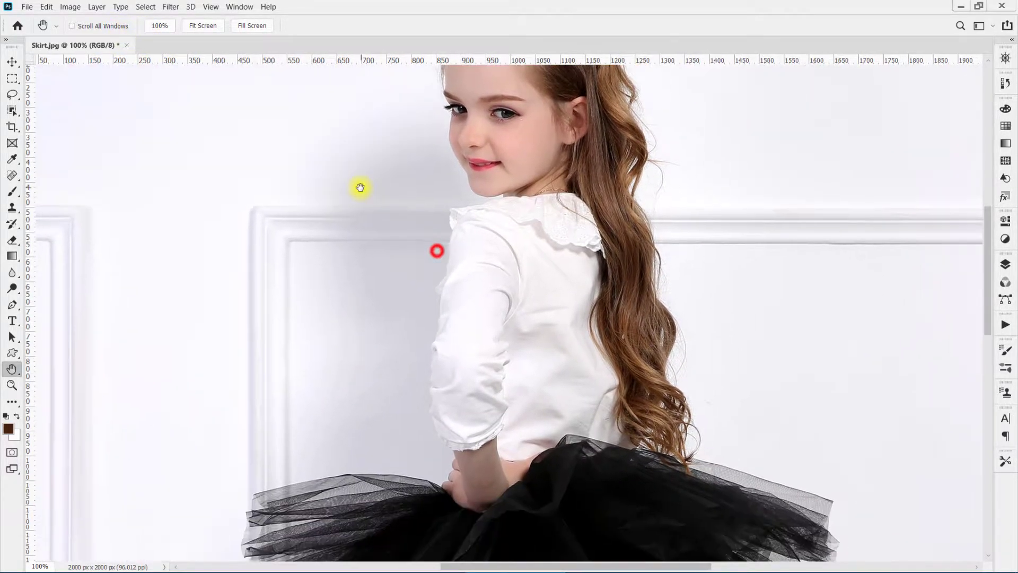
left_click_drag(599, 280, 463, 348)
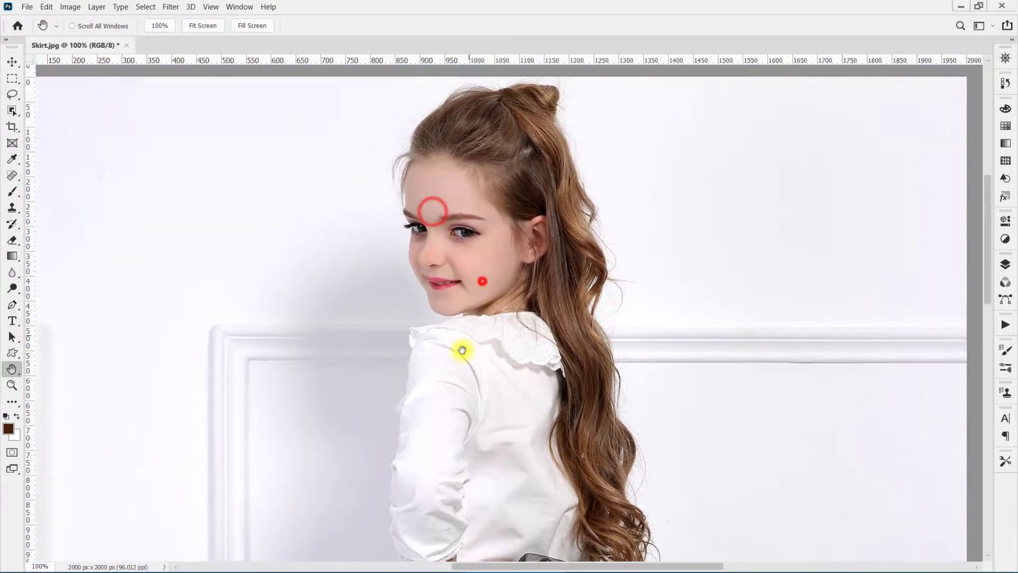
left_click_drag(481, 273, 415, 231)
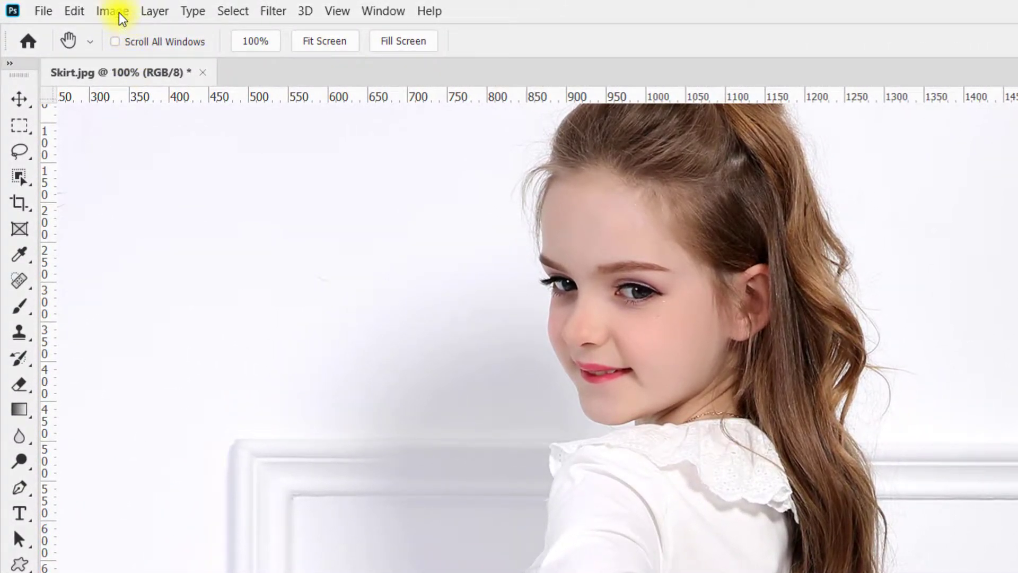
Step: Duplicate the image as Skirt copy via Image > Duplicate
left_click(74, 8)
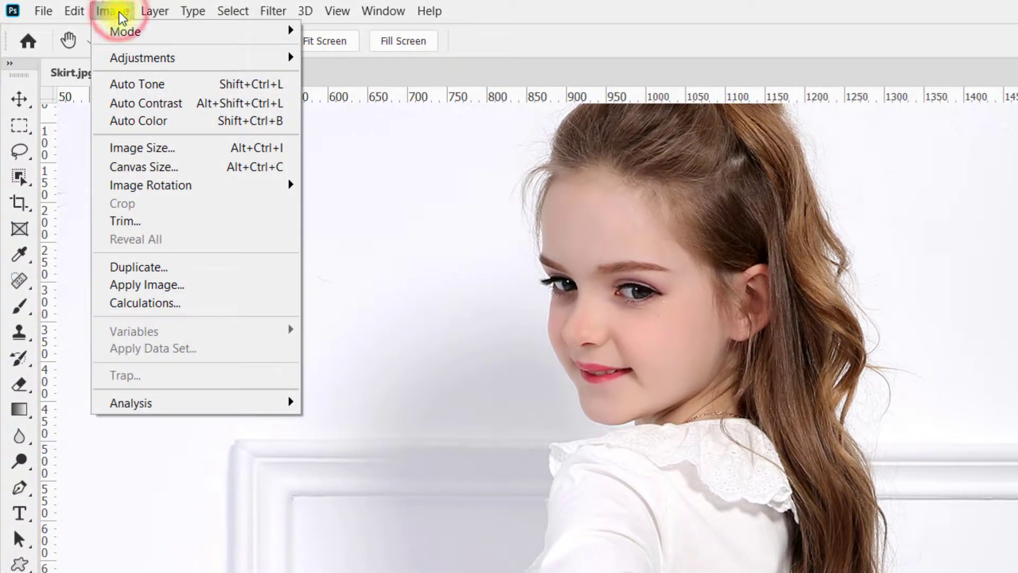
left_click(181, 273)
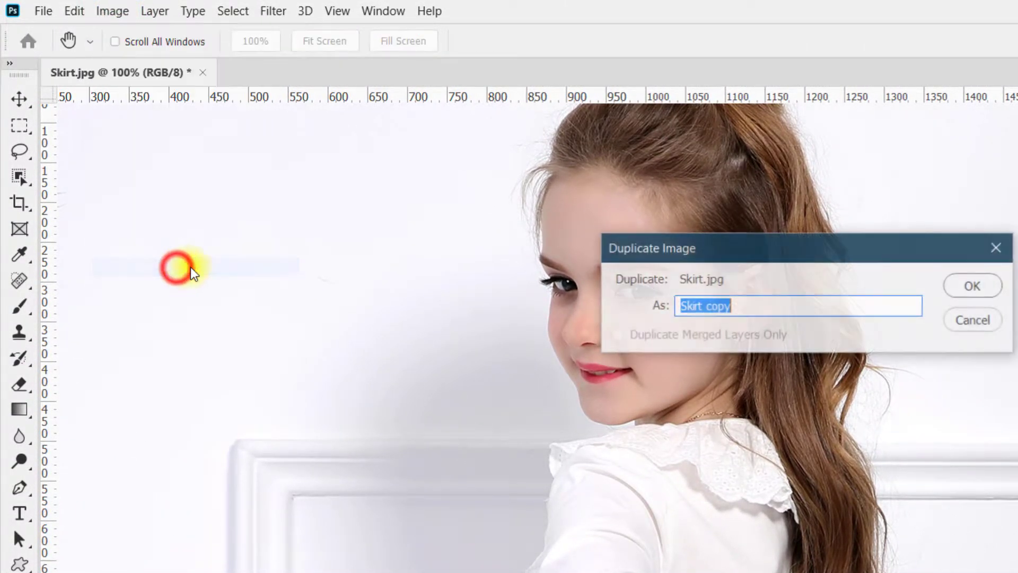
left_click(962, 289)
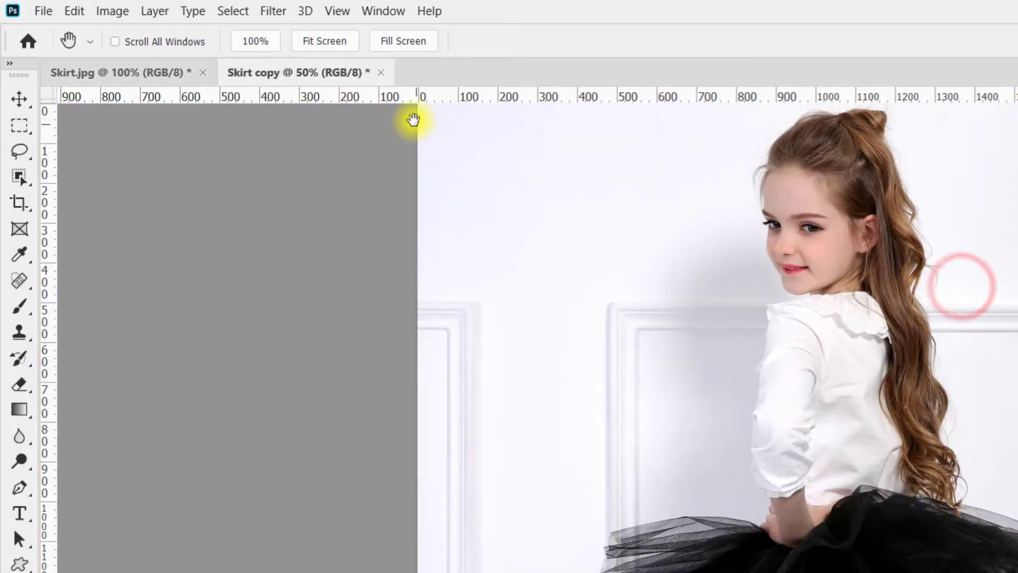
Step: Tile Skirt copy and Skirt.jpg with Window > Arrange > 2-up Vertical
left_click(378, 12)
mouse_move(460, 42)
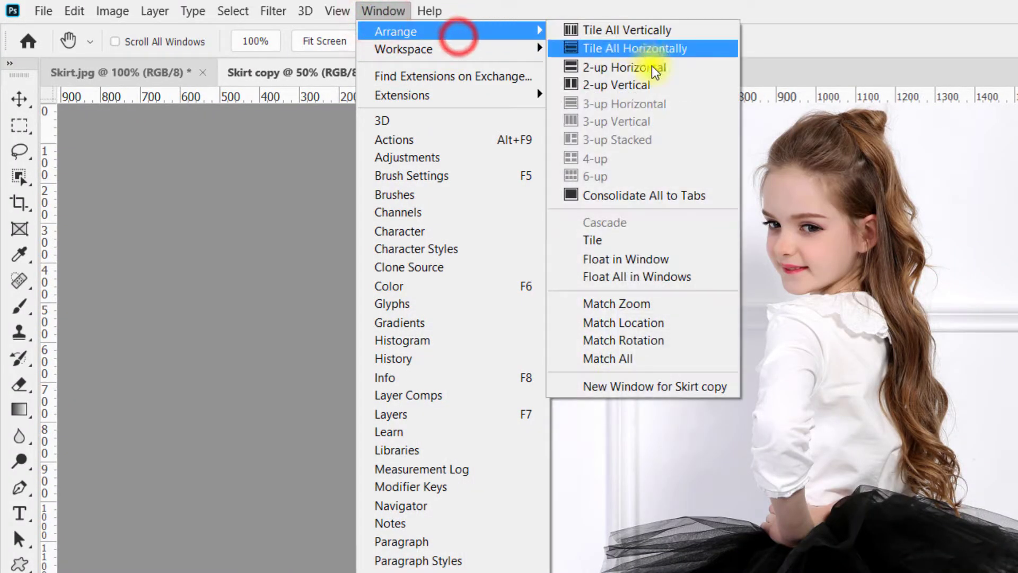
left_click(623, 85)
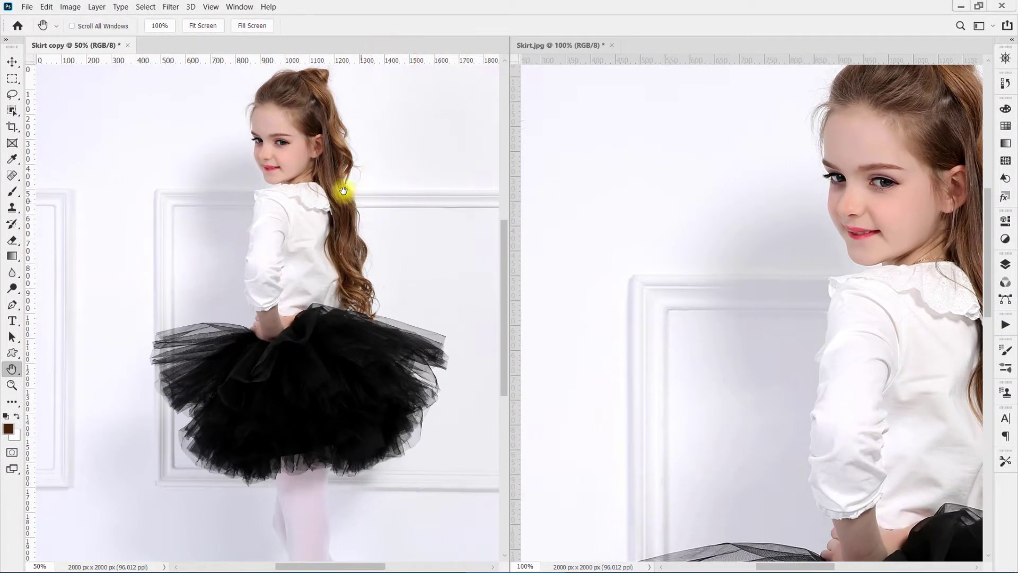
Step: Fit both Skirt copy and Skirt.jpg to their windows
left_click(160, 25)
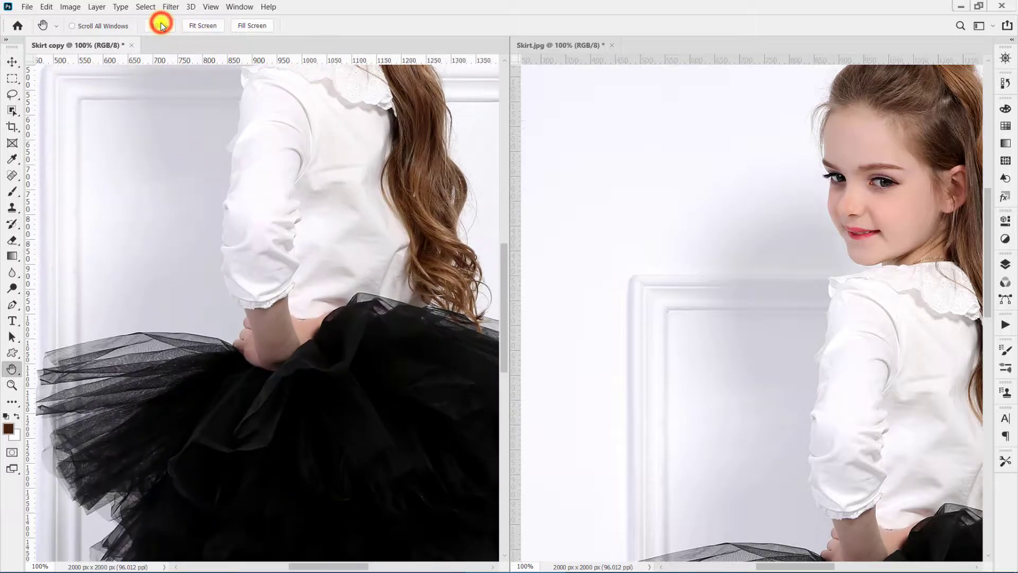
left_click(191, 30)
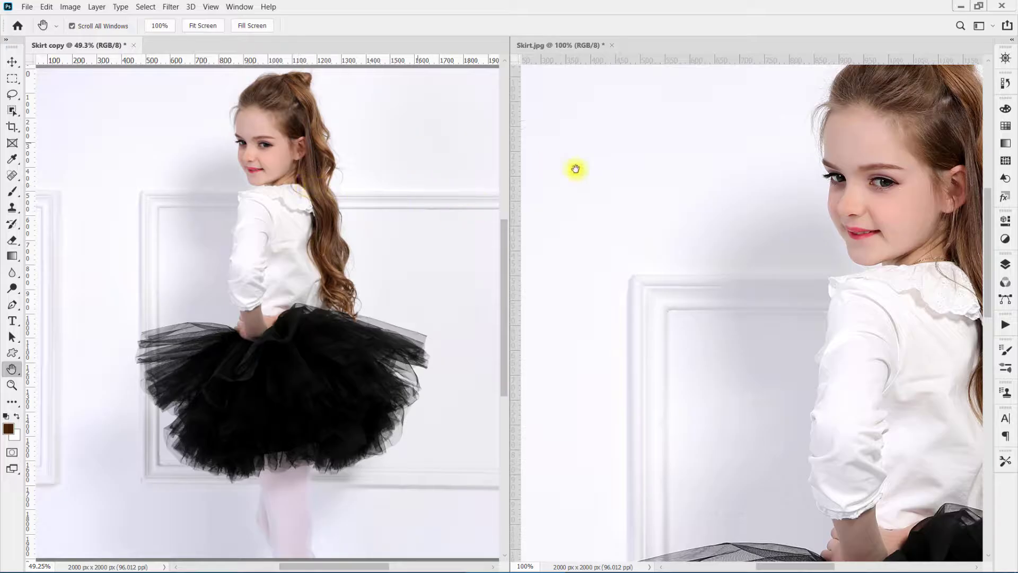
left_click(646, 177)
left_click(206, 29)
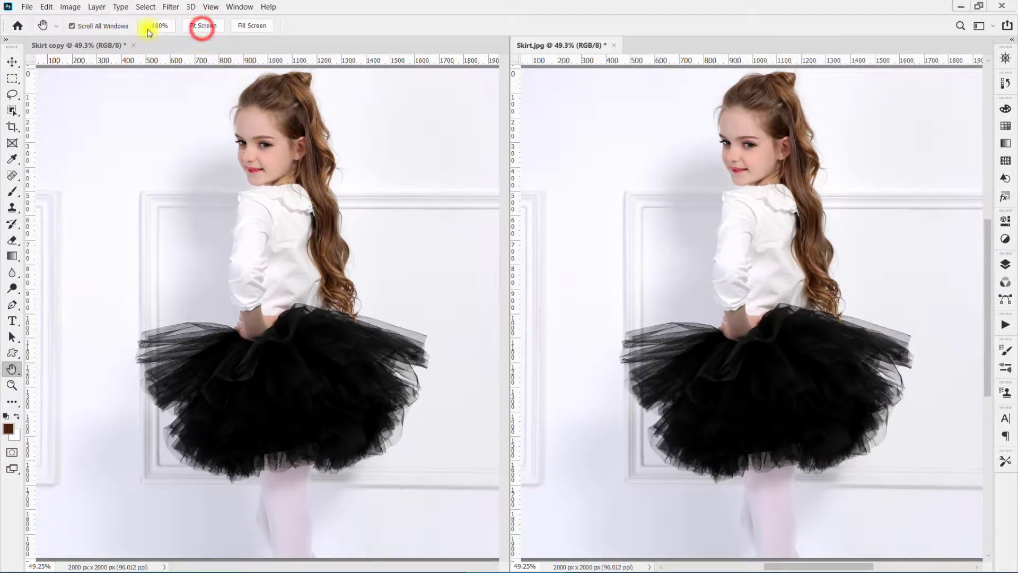
left_click(111, 46)
left_click(193, 28)
Step: Turn Scroll All Windows on and pan both documents together
left_click(102, 27)
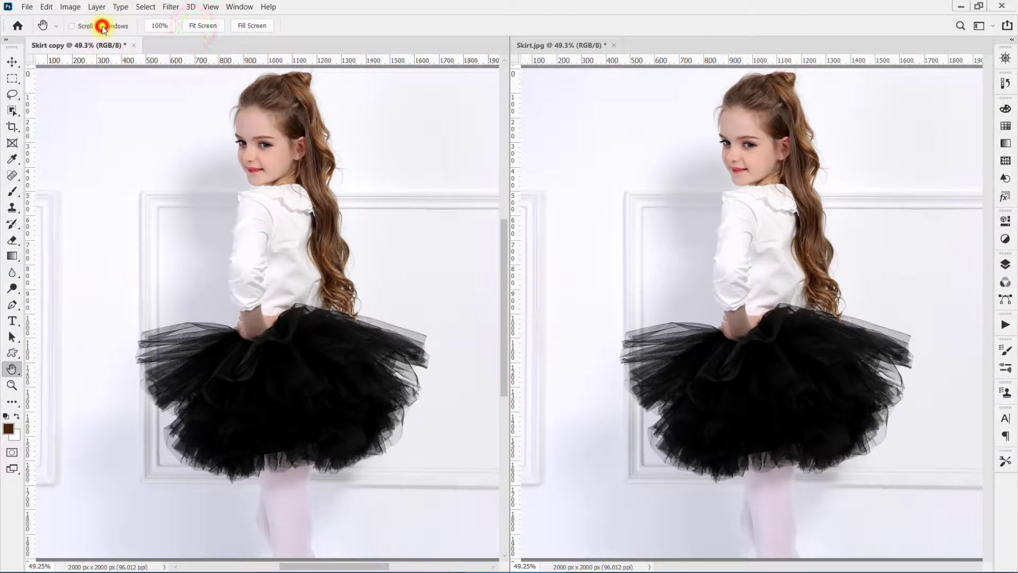
left_click(72, 25)
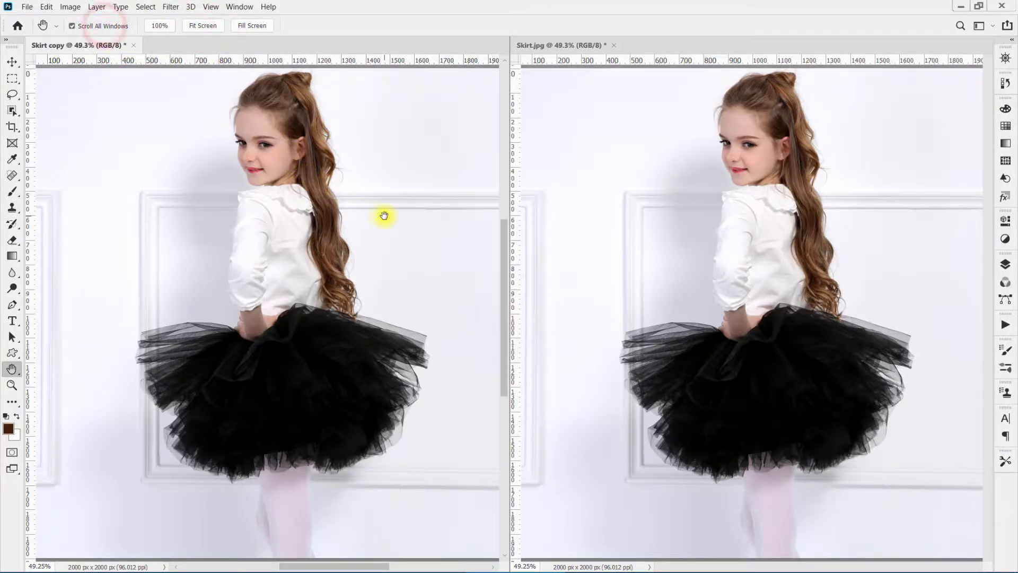
left_click_drag(385, 215, 347, 216)
left_click_drag(282, 214, 321, 190)
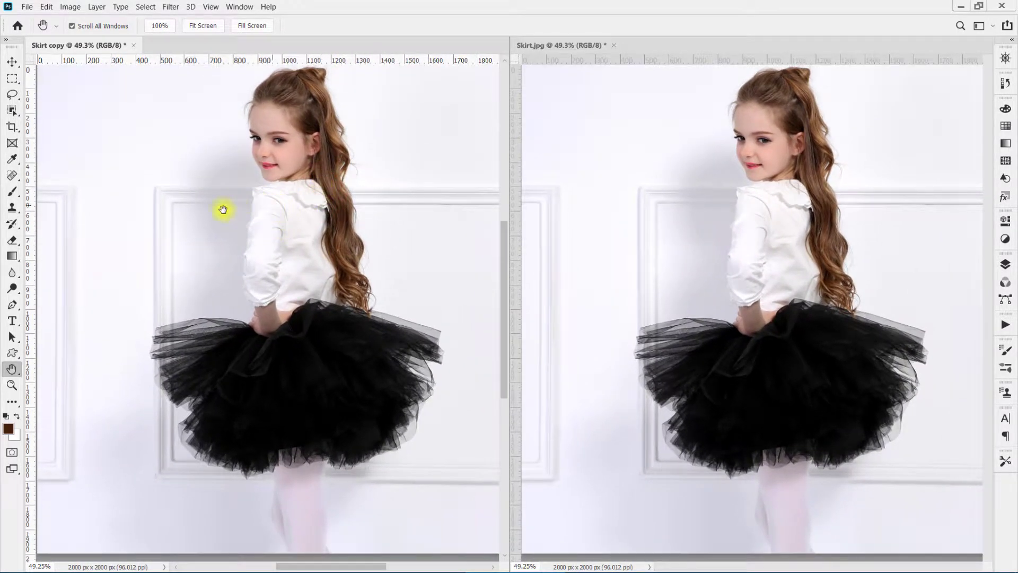
Step: Turn on Zoom All Windows, testing 100% and Fit Screen views on Skirt copy
left_click(12, 386)
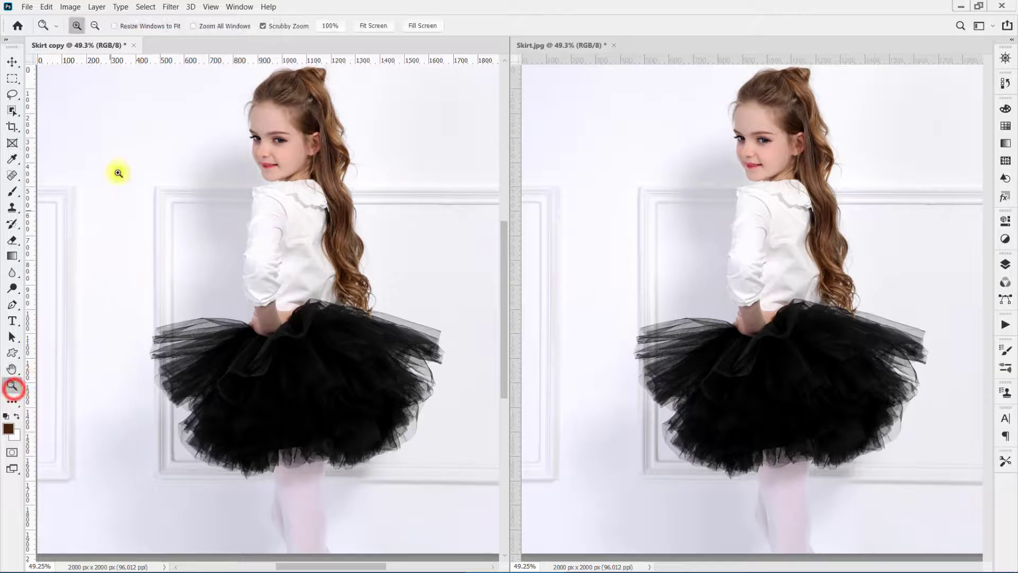
left_click(193, 26)
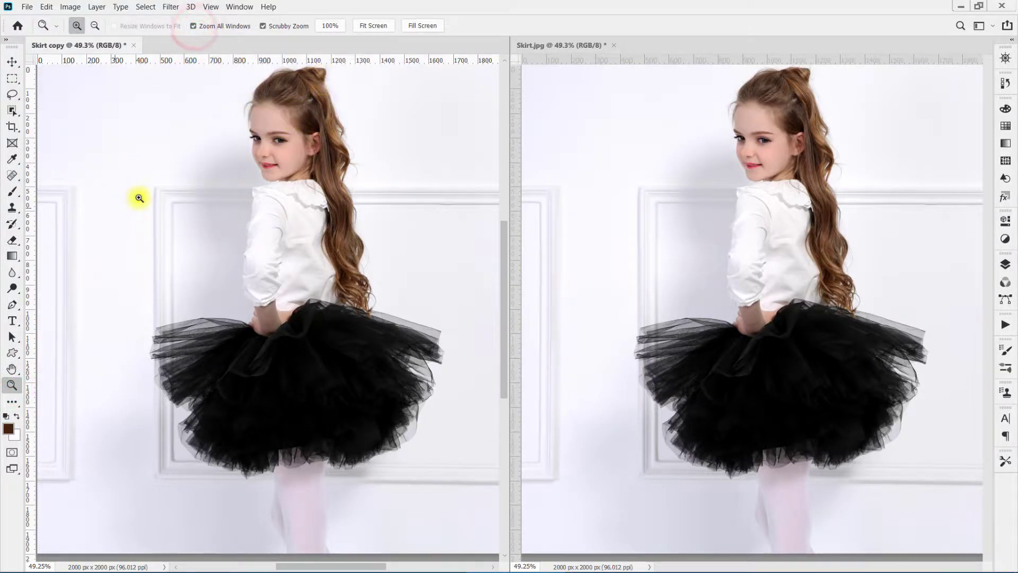
left_click(11, 368)
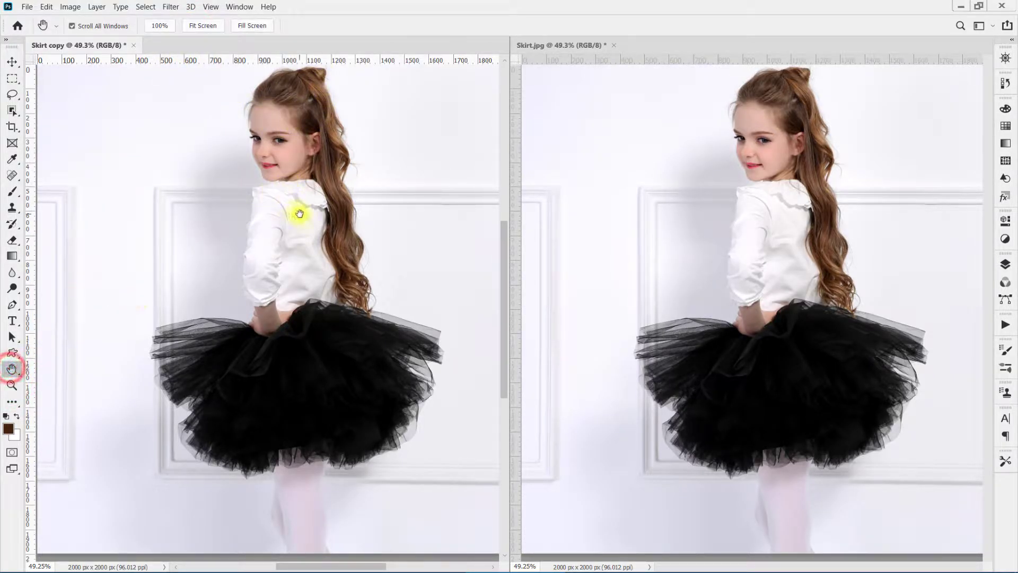
left_click(162, 26)
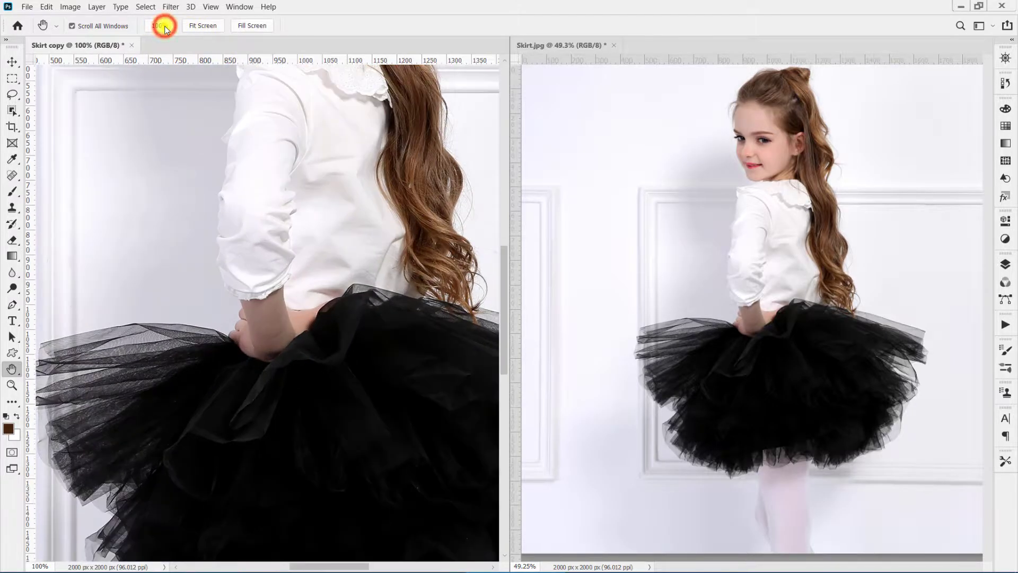
left_click(190, 26)
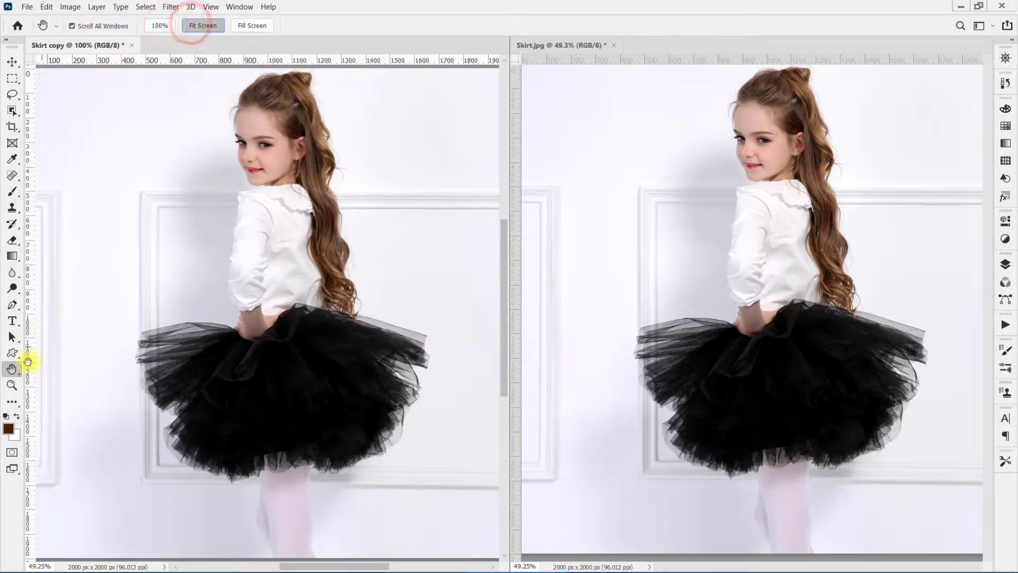
left_click(11, 386)
left_click(325, 26)
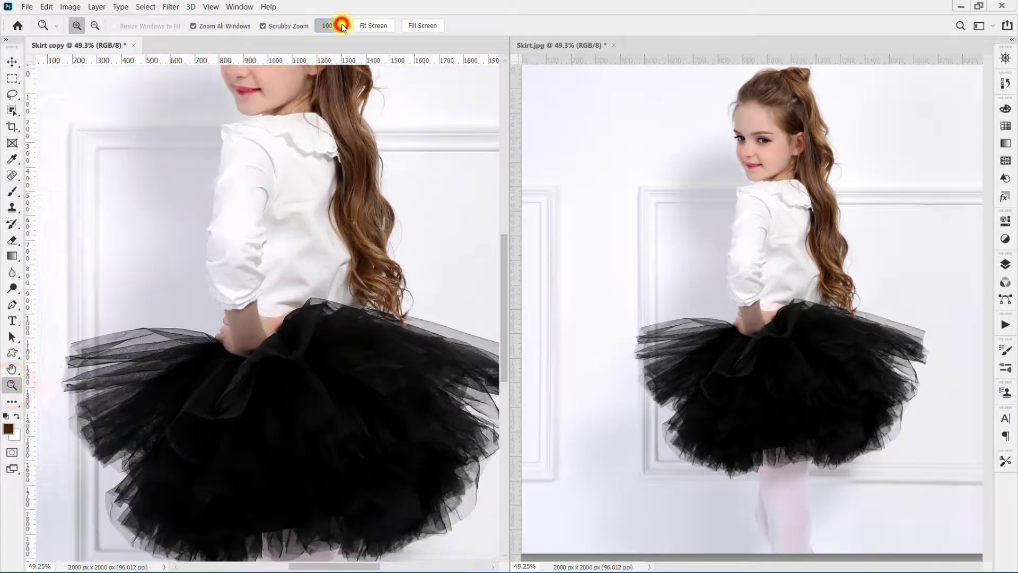
left_click(360, 26)
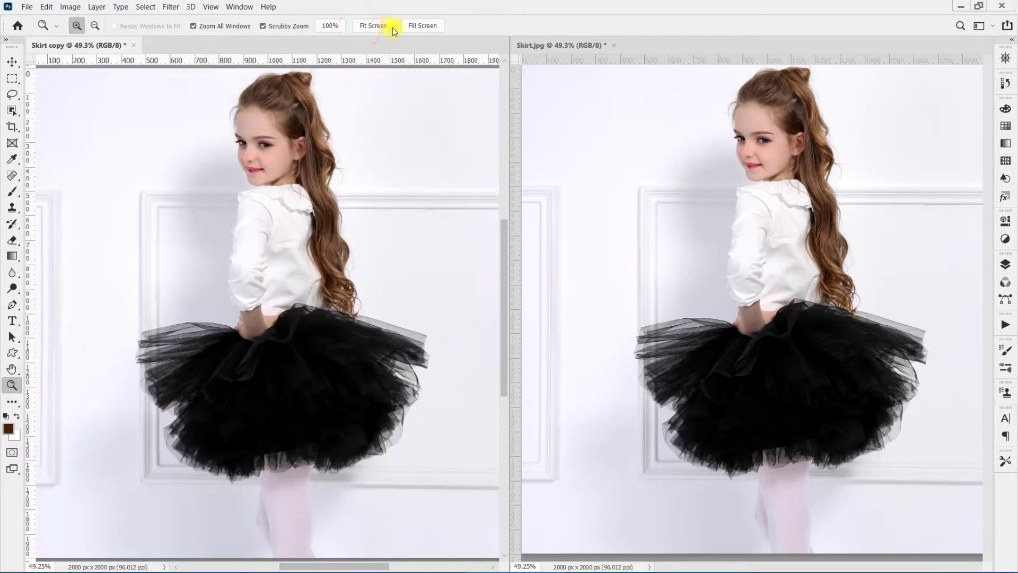
Step: Zoom both documents in to 100% on the girl's face and pan to frame it
left_click(279, 190)
left_click(276, 153)
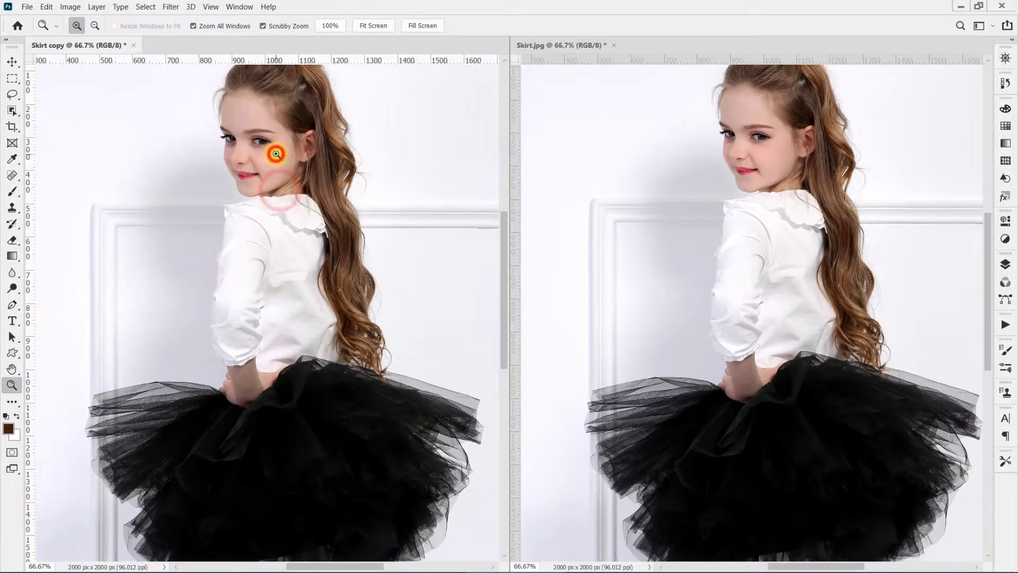
left_click(276, 153)
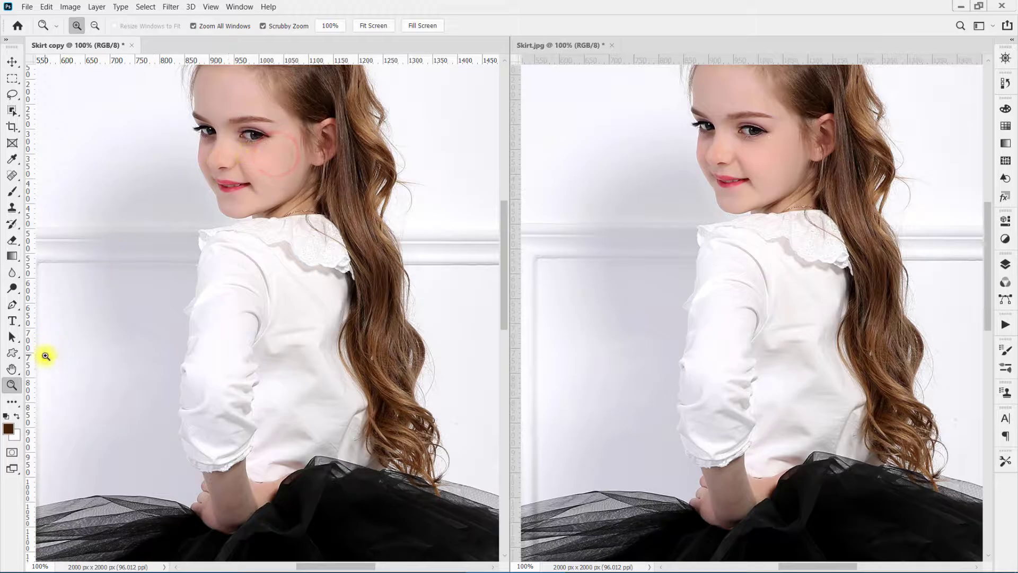
left_click(13, 369)
left_click_drag(256, 202, 255, 264)
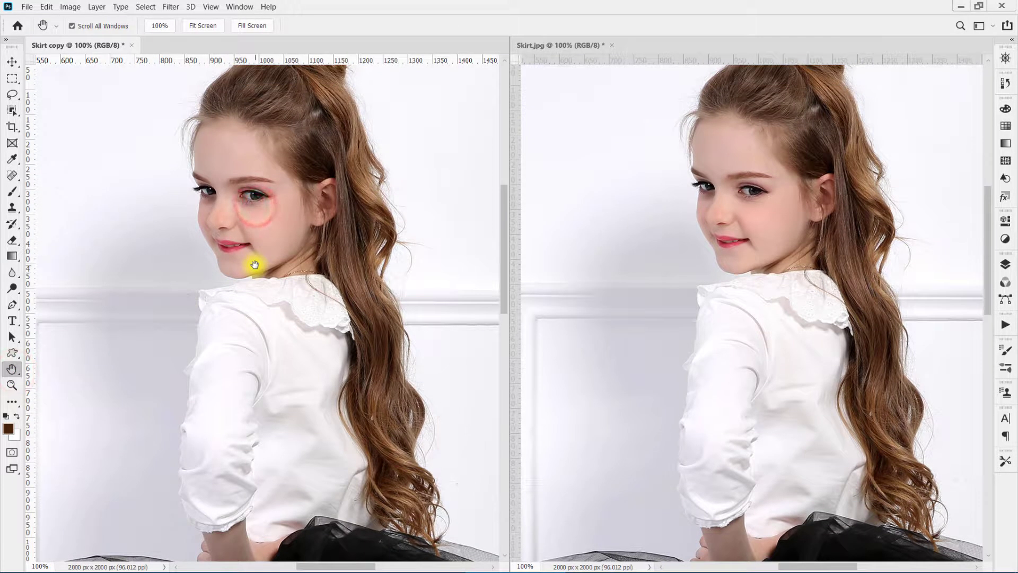
left_click(13, 63)
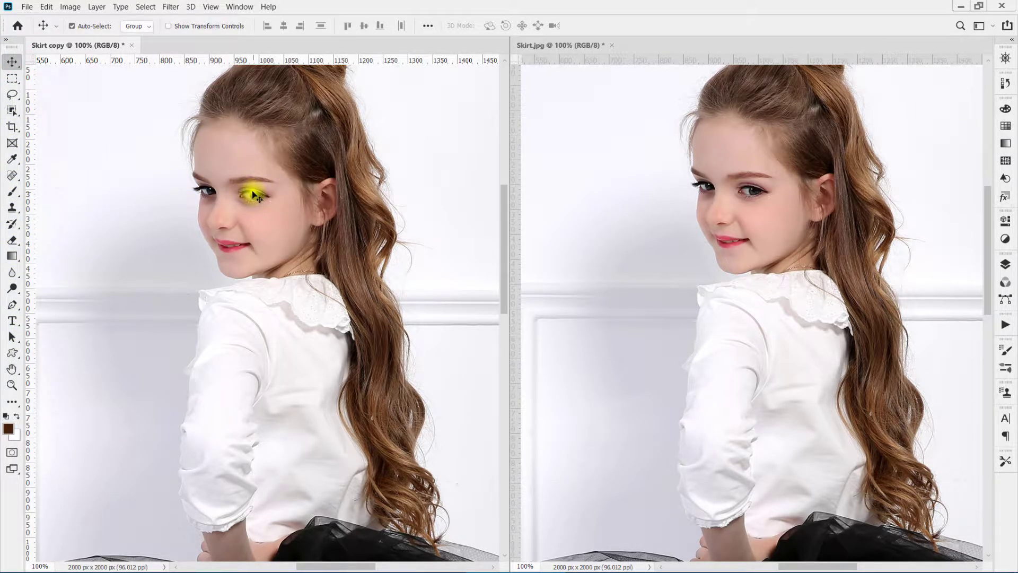
left_click_drag(303, 151, 264, 220)
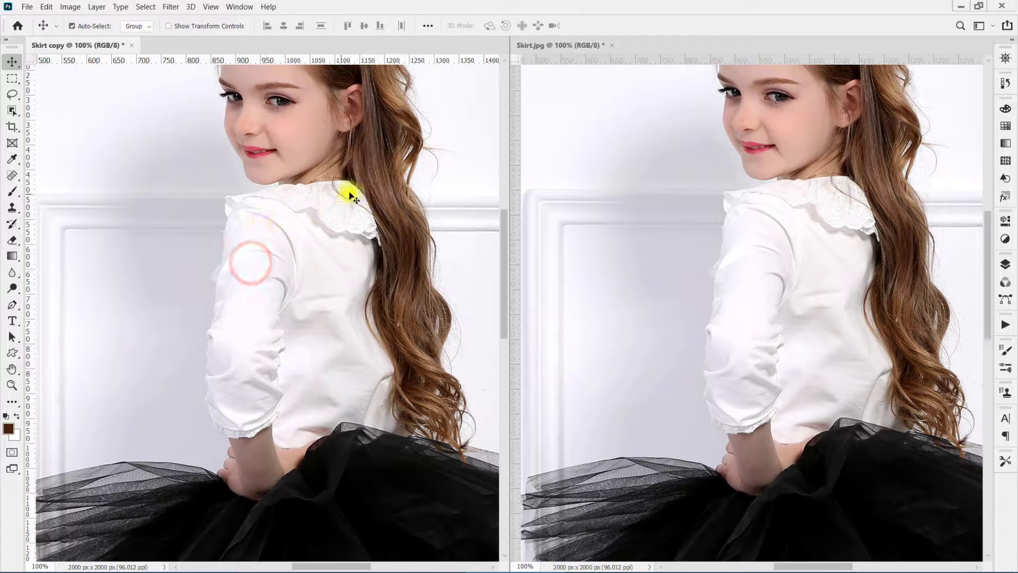
left_click_drag(347, 193, 233, 280)
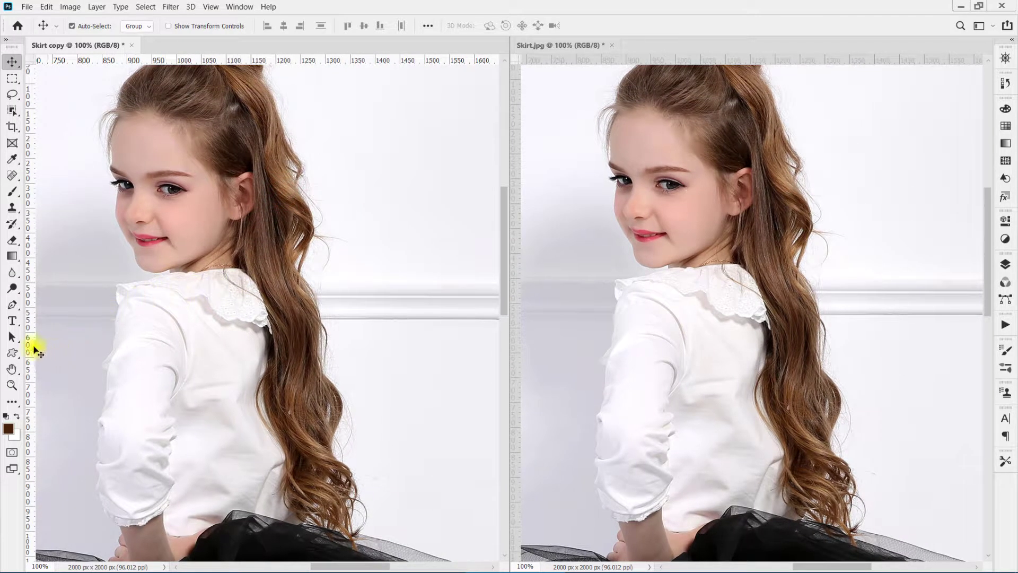
left_click(12, 368)
left_click_drag(186, 329, 286, 243)
left_click_drag(300, 193, 257, 248)
left_click_drag(268, 332, 312, 258)
left_click_drag(317, 320, 318, 291)
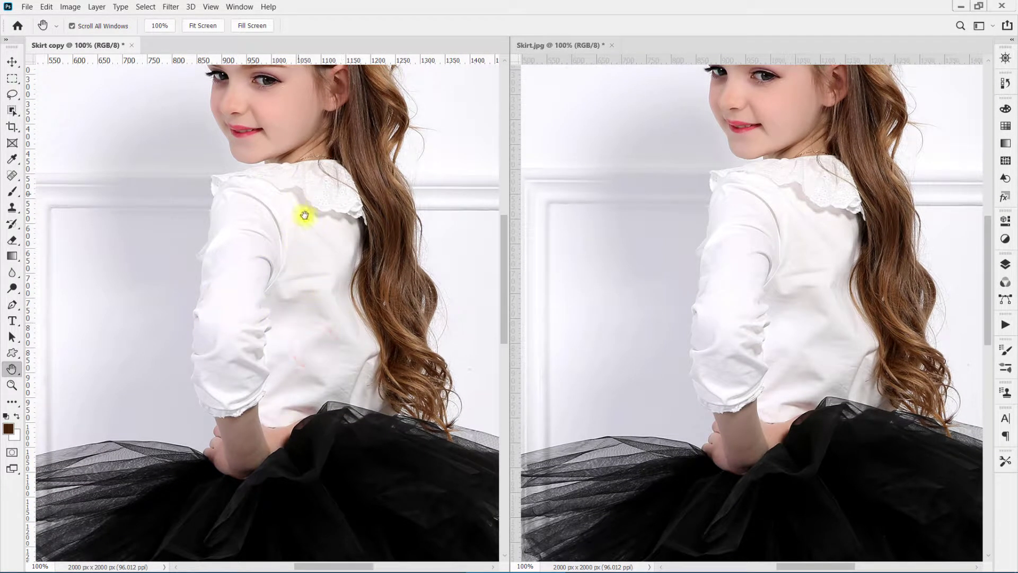
left_click_drag(300, 195, 295, 234)
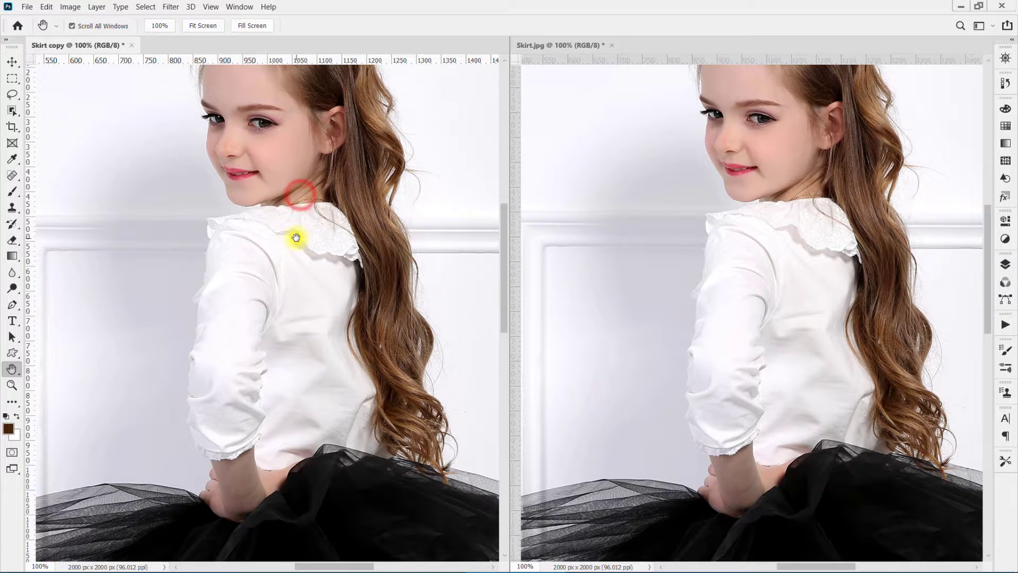
left_click(132, 44)
Step: Discard the unsaved Skirt copy changes and pan Skirt.jpg to centre the girl
left_click(517, 222)
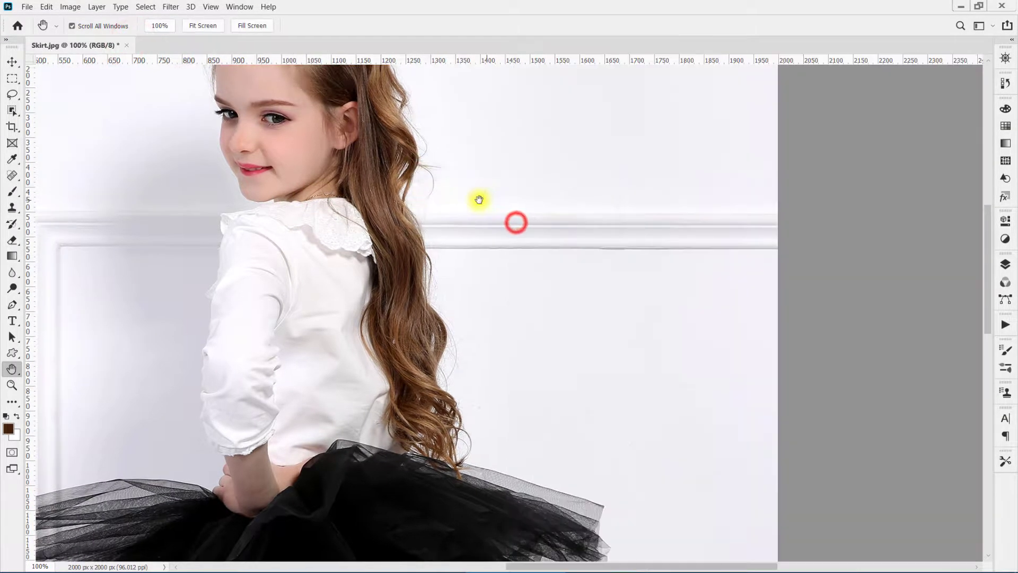
left_click_drag(370, 159, 484, 266)
left_click_drag(336, 289, 355, 250)
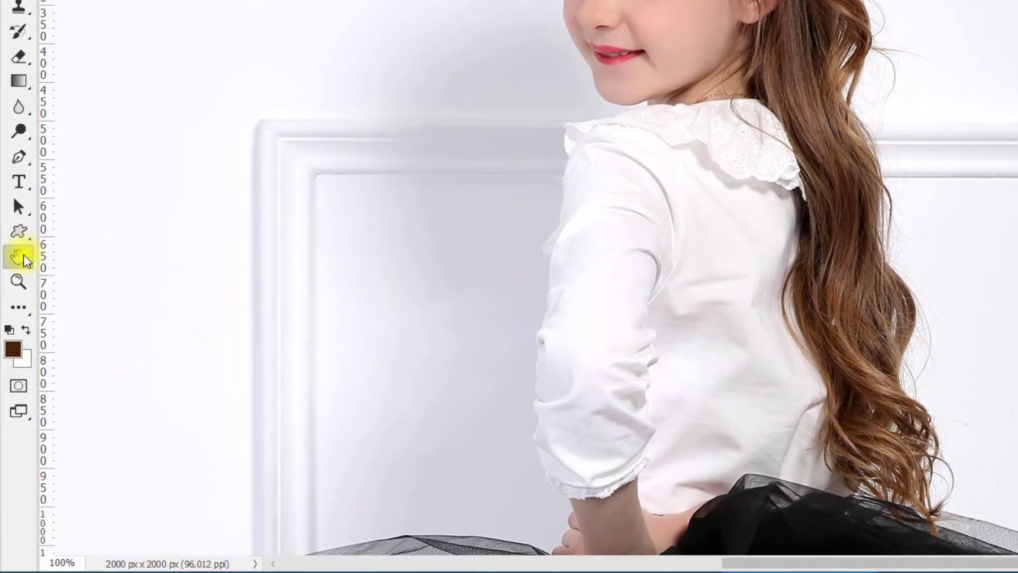
Step: Fit the whole Skirt.jpg photo in the window using the Zoom tool's Fit Screen option
right_click(14, 347)
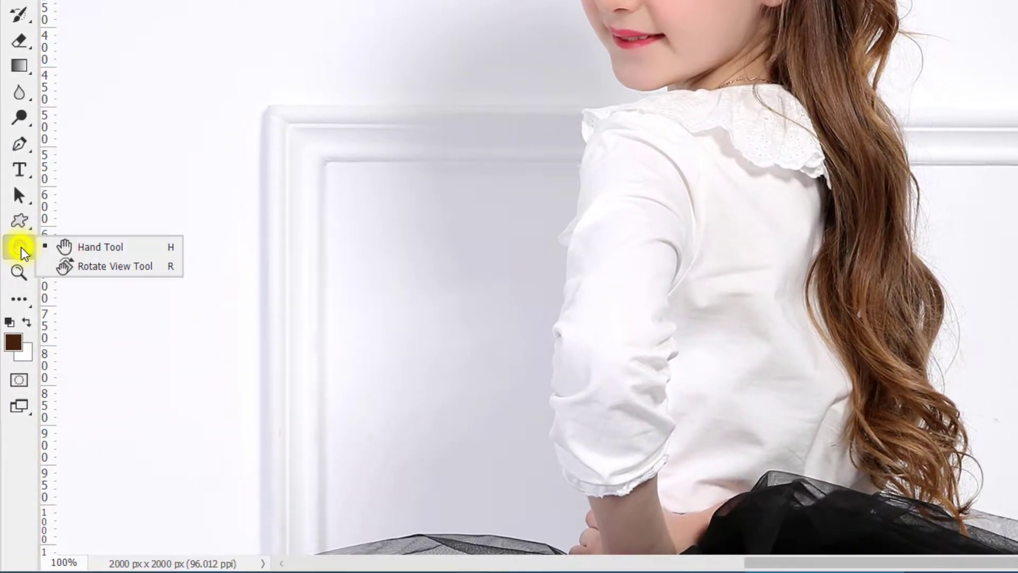
left_click(116, 266)
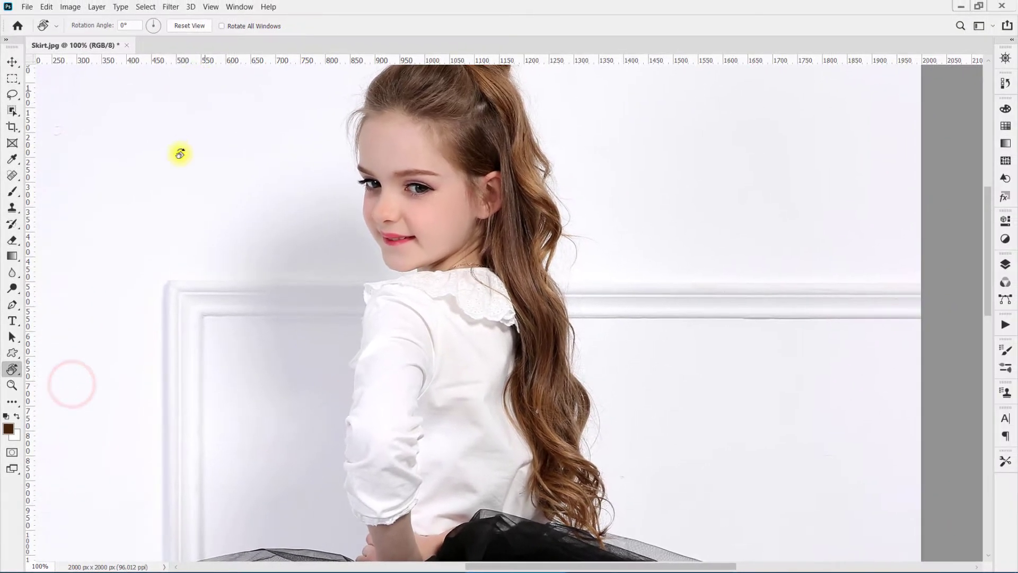
key("z")
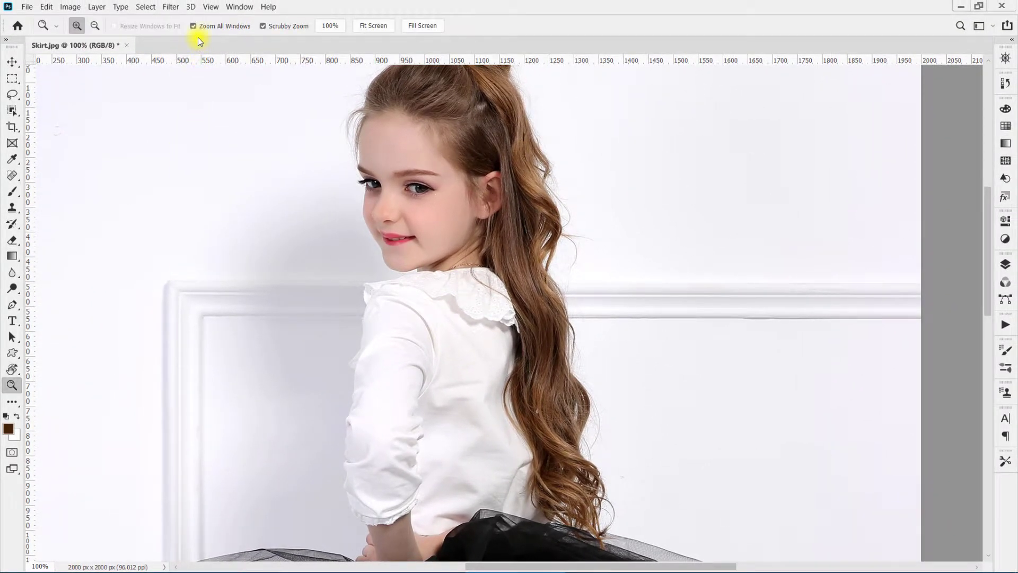
left_click(341, 26)
left_click(371, 25)
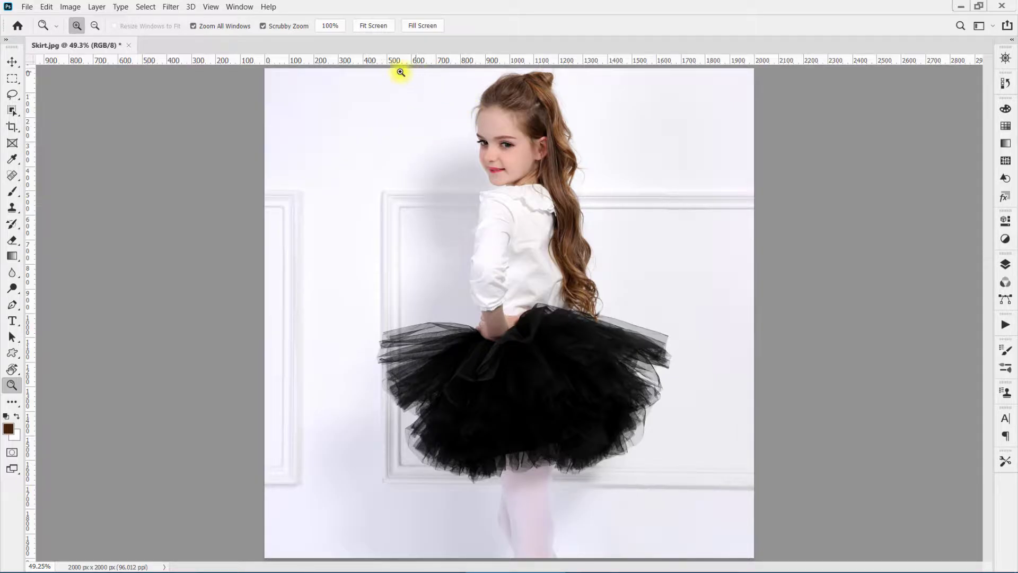
Step: Tilt the canvas view of the photo with the Rotate View tool
left_click(13, 370)
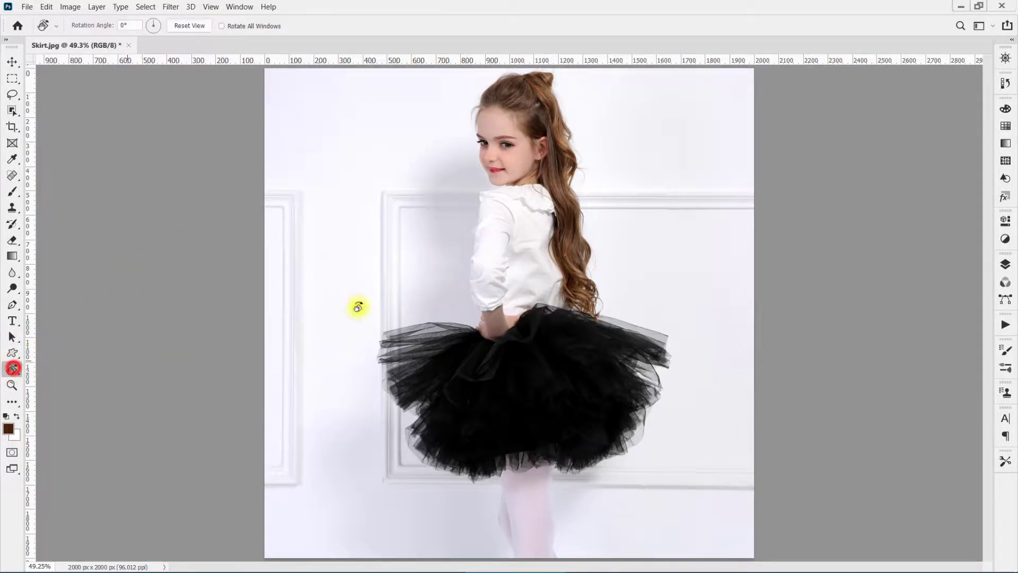
left_click_drag(645, 198, 565, 160)
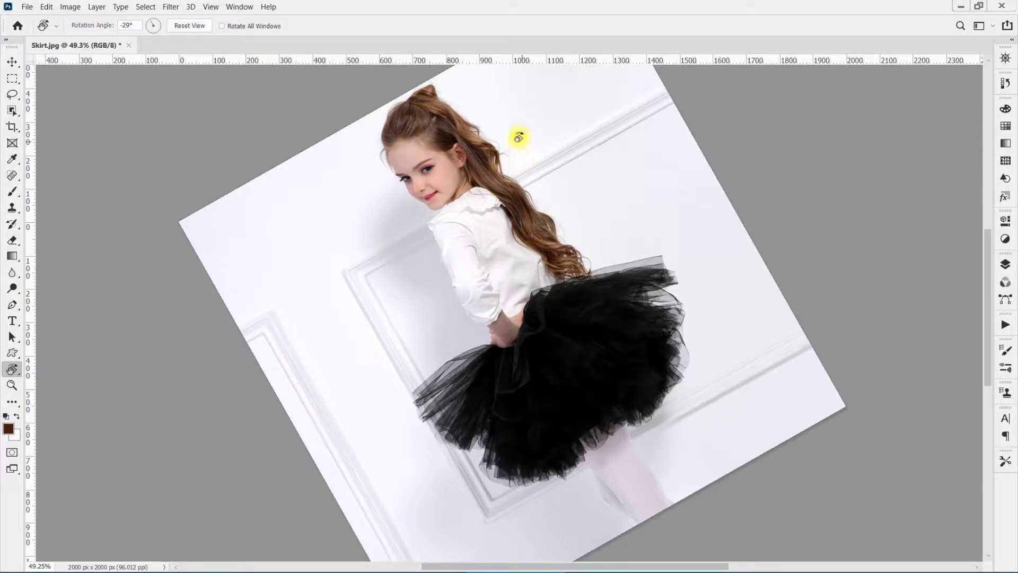
mouse_move(513, 127)
left_mouse_down()
mouse_move(571, 170)
mouse_move(636, 355)
mouse_move(506, 401)
mouse_move(443, 209)
mouse_move(566, 371)
mouse_move(447, 220)
mouse_move(529, 293)
mouse_move(530, 345)
mouse_move(574, 243)
mouse_move(539, 141)
mouse_move(506, 129)
left_mouse_up()
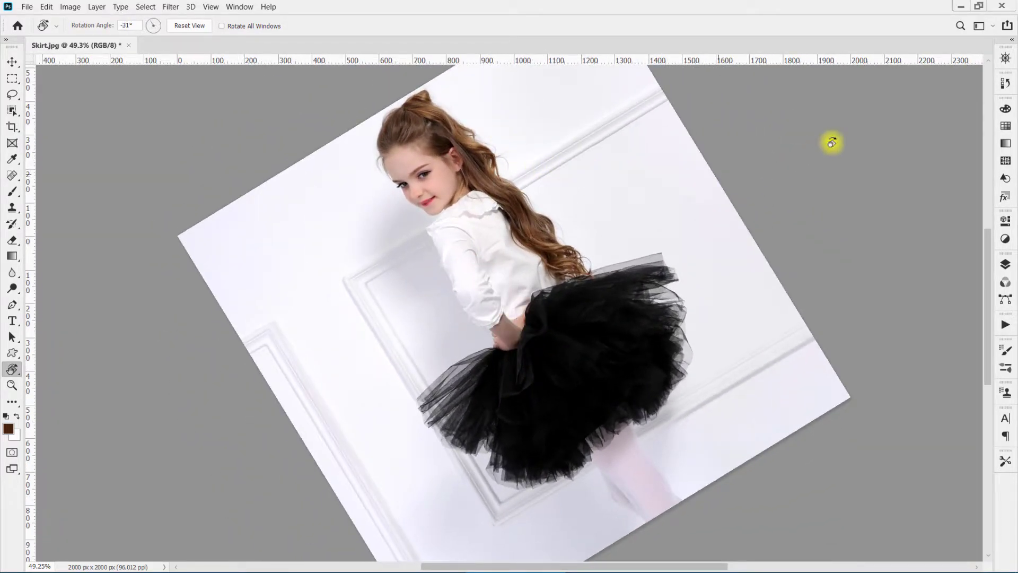
Step: Open and enlarge the Navigator panel, then reset the view to upright
left_click(1006, 56)
left_click_drag(929, 146, 925, 208)
mouse_move(541, 138)
left_mouse_down()
mouse_move(563, 148)
mouse_move(510, 142)
left_mouse_up()
left_click(189, 26)
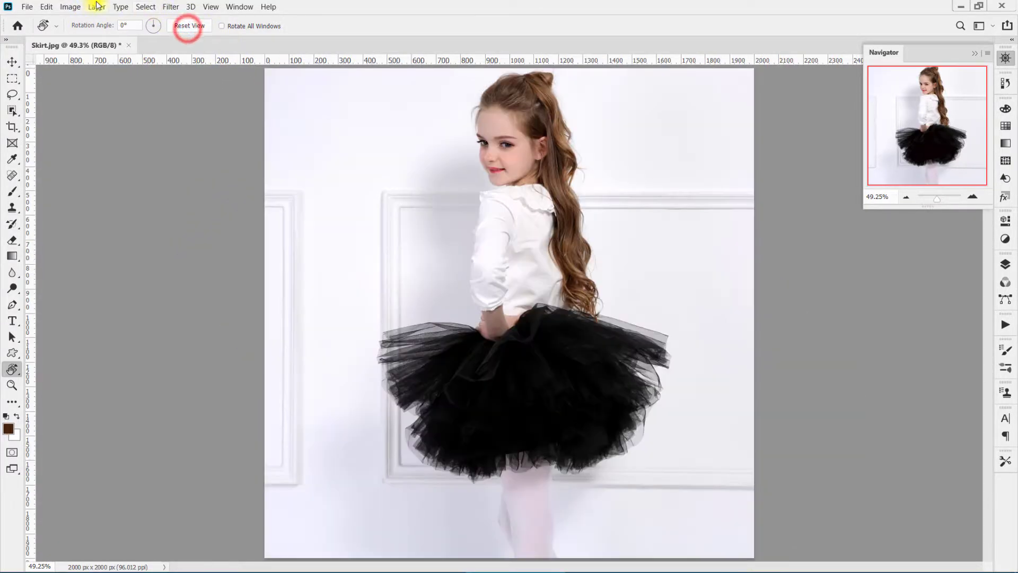
Step: Rotate the image 90° counter-clockwise via Image > Image Rotation and resize the Navigator preview
left_click(77, 9)
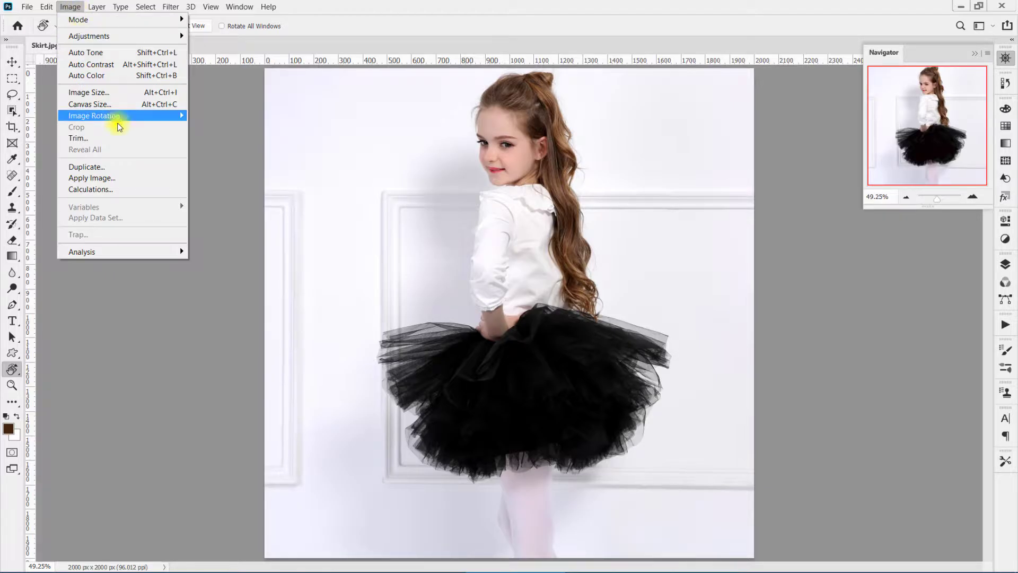
left_click(144, 115)
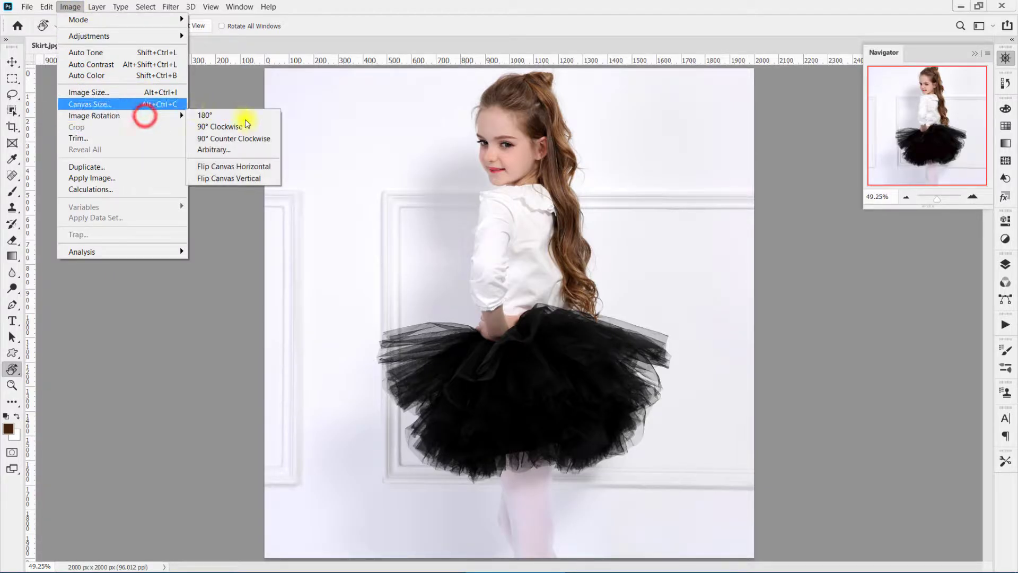
left_click(254, 138)
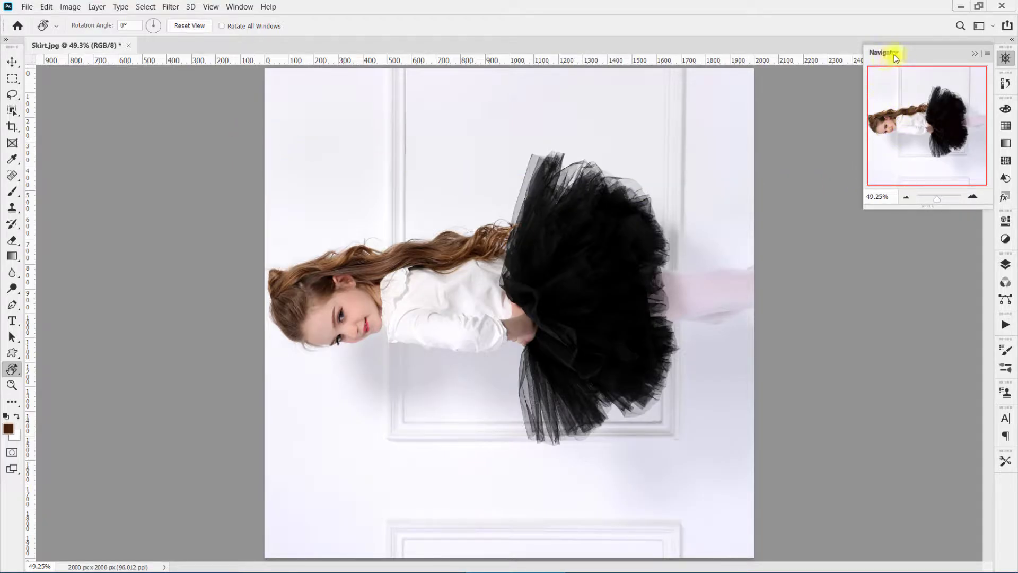
left_click_drag(864, 206, 819, 270)
left_click_drag(804, 275, 803, 268)
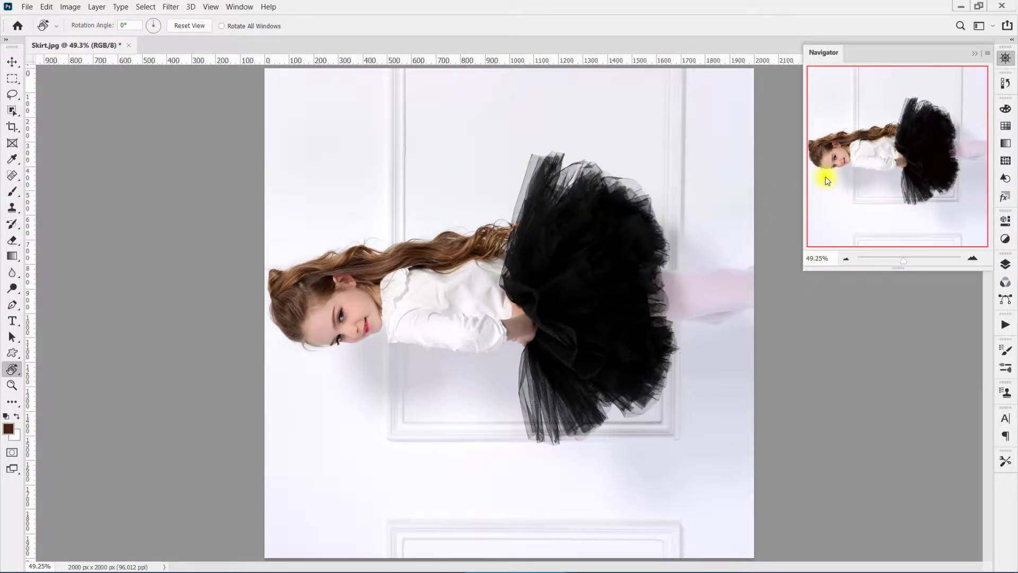
Step: Undo the image rotation and instead turn the view 90° via the Rotation Angle field
left_click_drag(444, 139, 610, 283)
left_click_drag(661, 170, 556, 227)
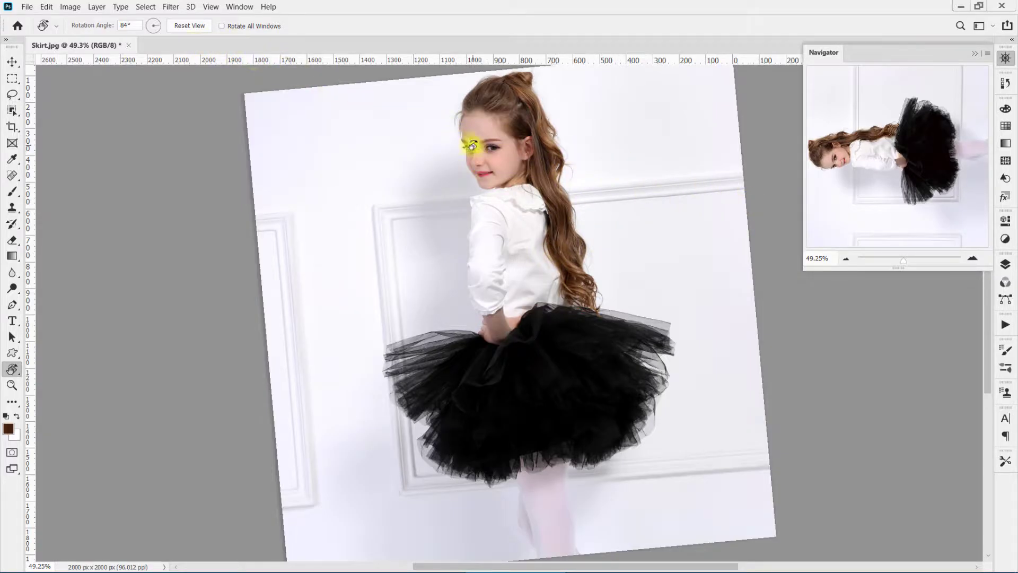
key("ctrl+z")
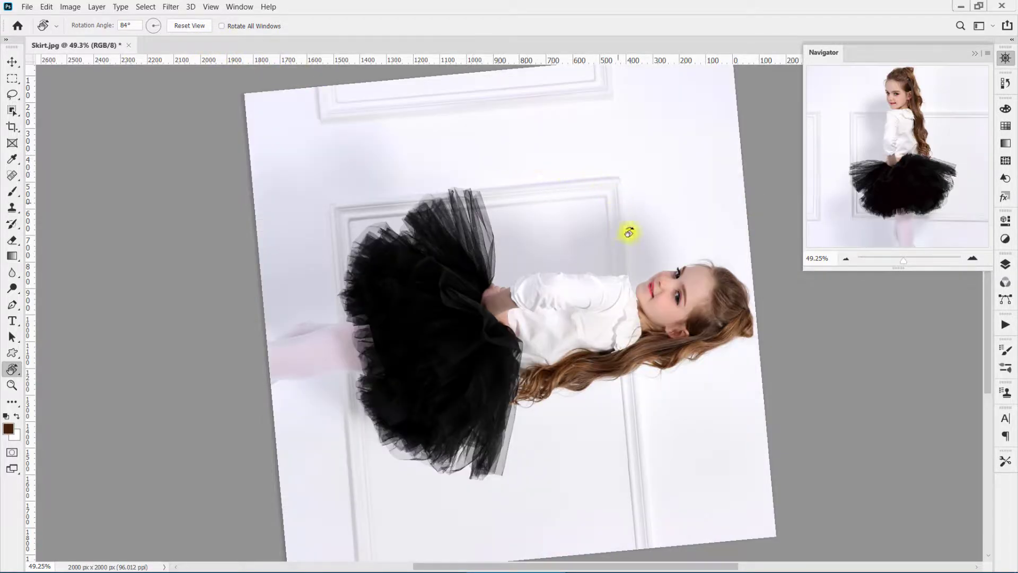
left_click(202, 27)
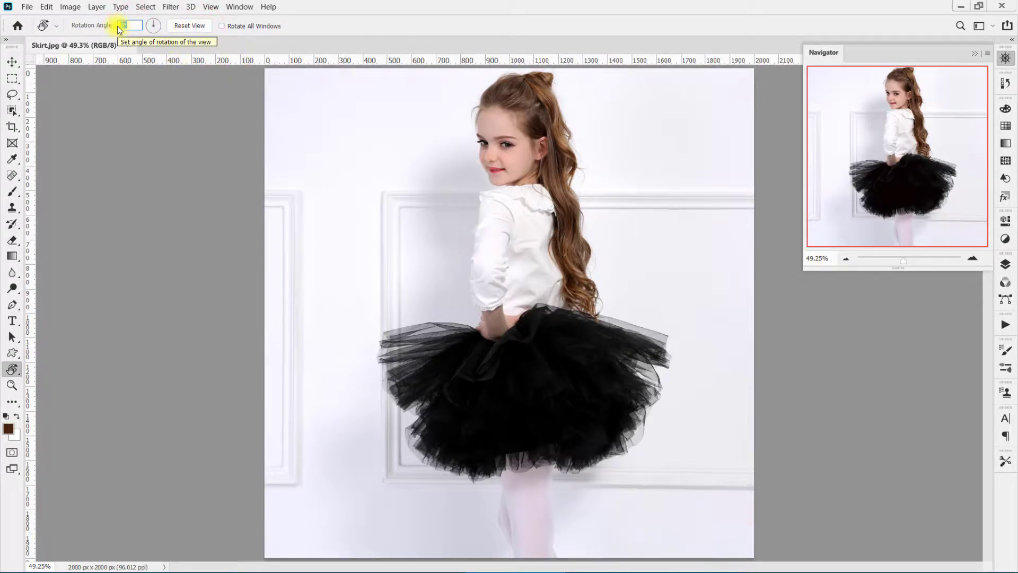
type("90")
key("Return")
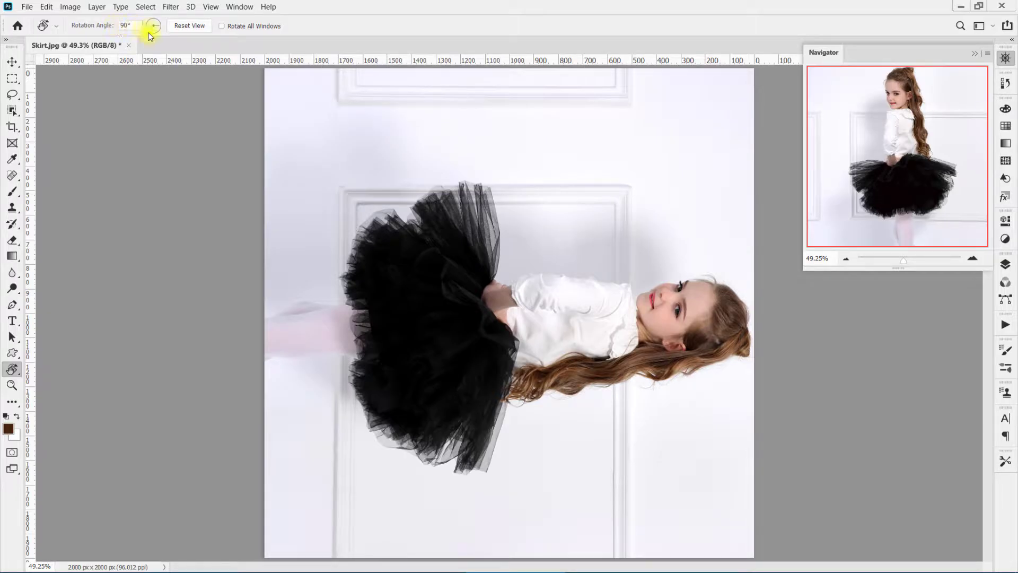
left_click_drag(161, 26, 417, 410)
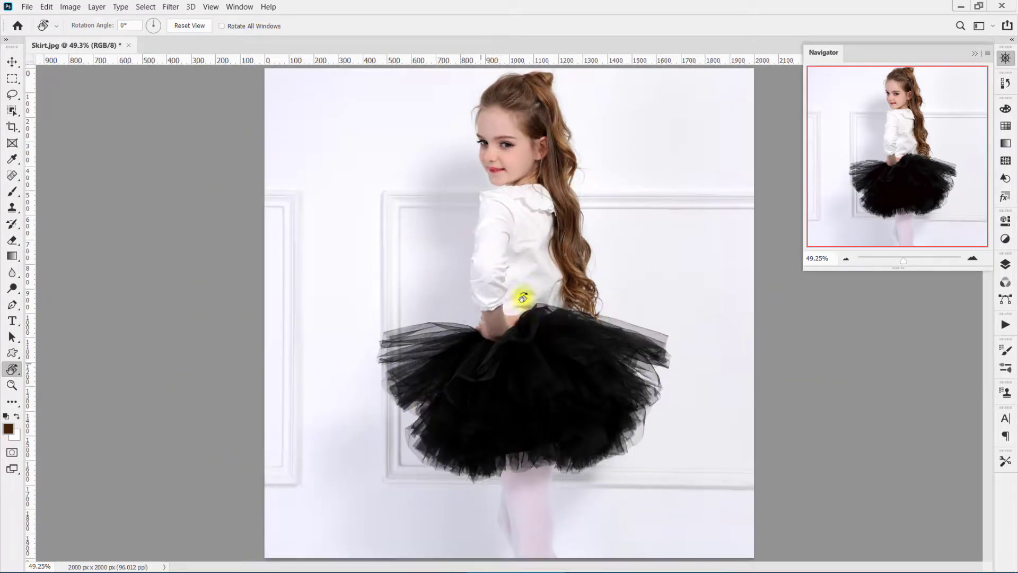
Step: Rotate the canvas view to -45° with the Rotate View tool
left_click_drag(563, 134, 453, 140)
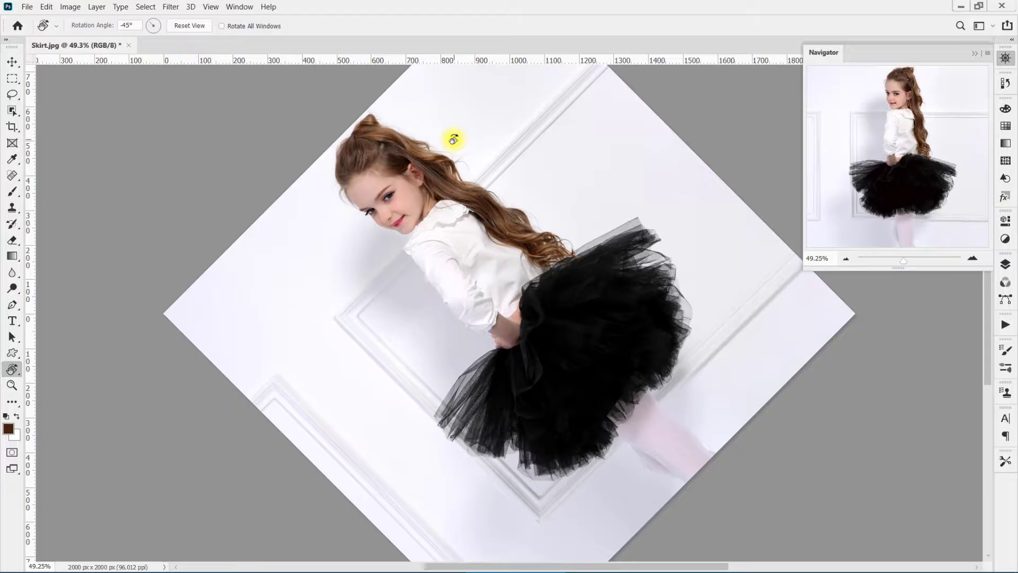
Step: Zoom in to 300% on the girl's hair beside her ear
key("z")
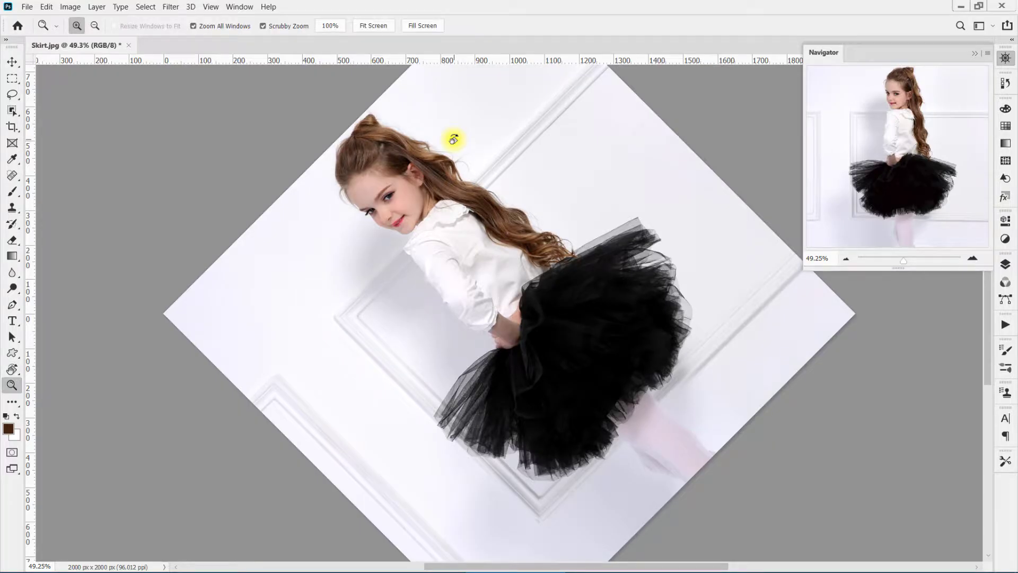
left_click(429, 180)
left_click(432, 170)
left_click(441, 128)
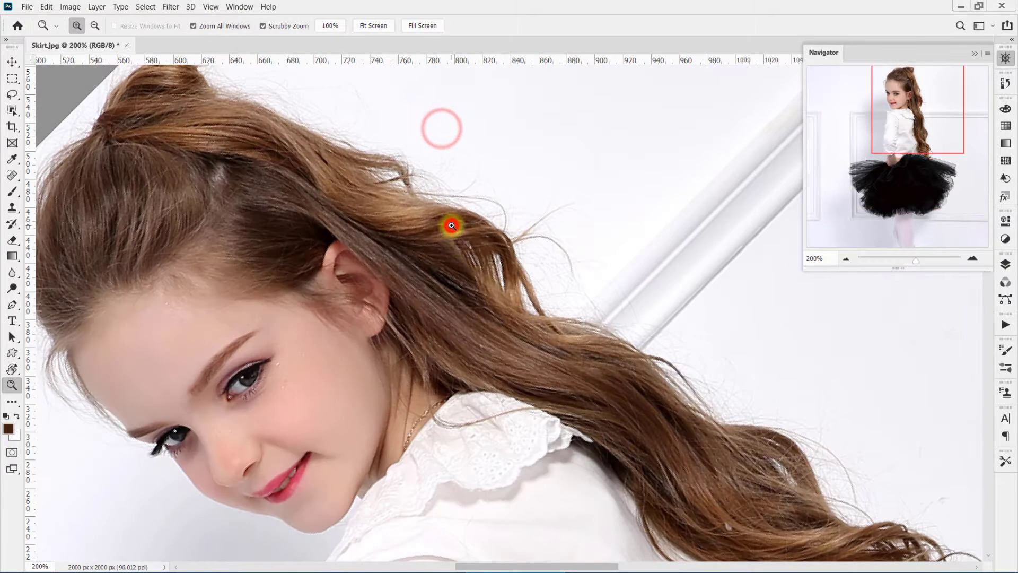
left_click(451, 225)
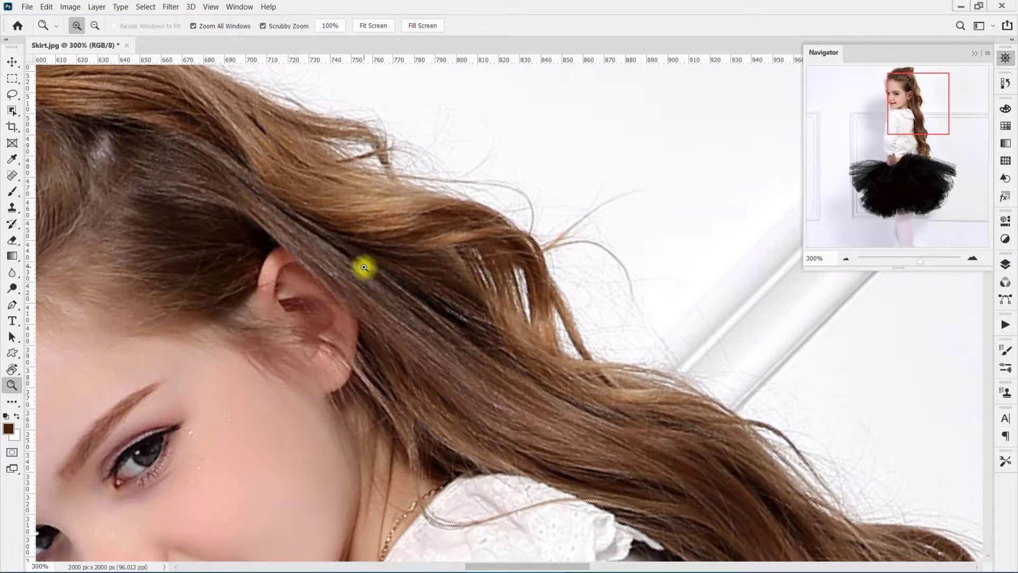
left_click_drag(364, 268, 436, 316)
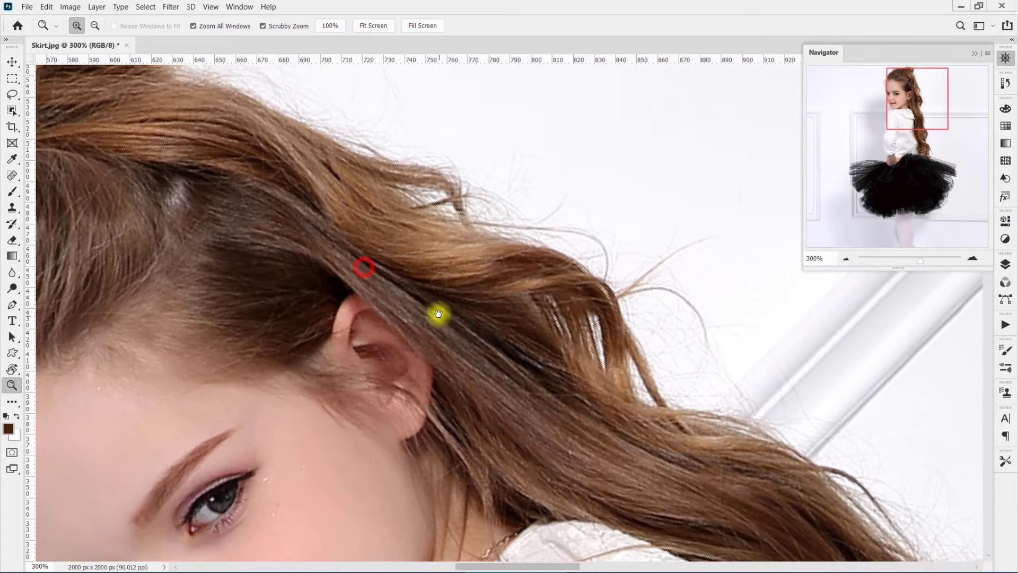
Step: Set a hard round brush, shrink it to 4 px, and sample the light tan hair colour
left_click(13, 195)
right_click(382, 191)
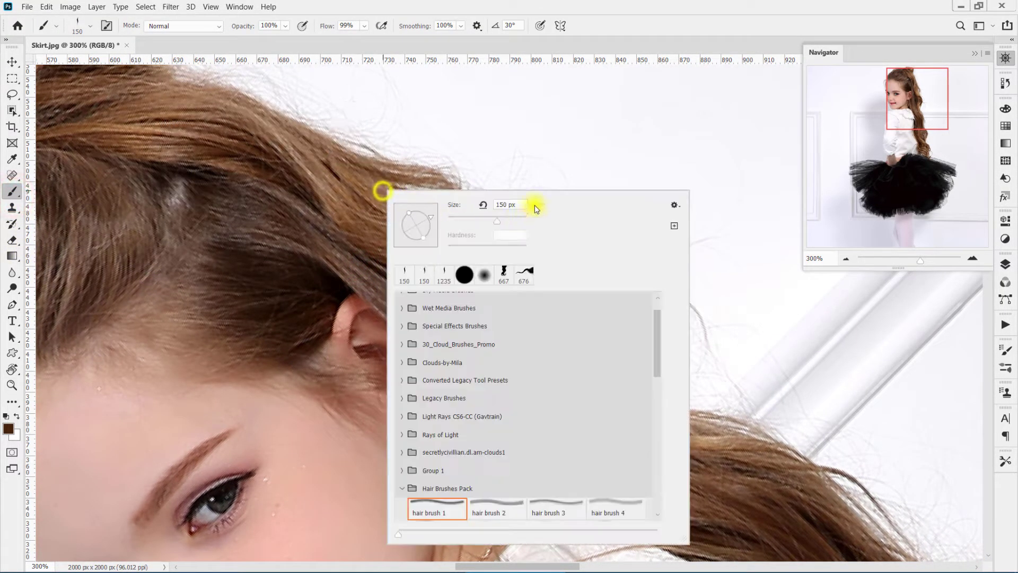
left_click(462, 274)
left_click(488, 42)
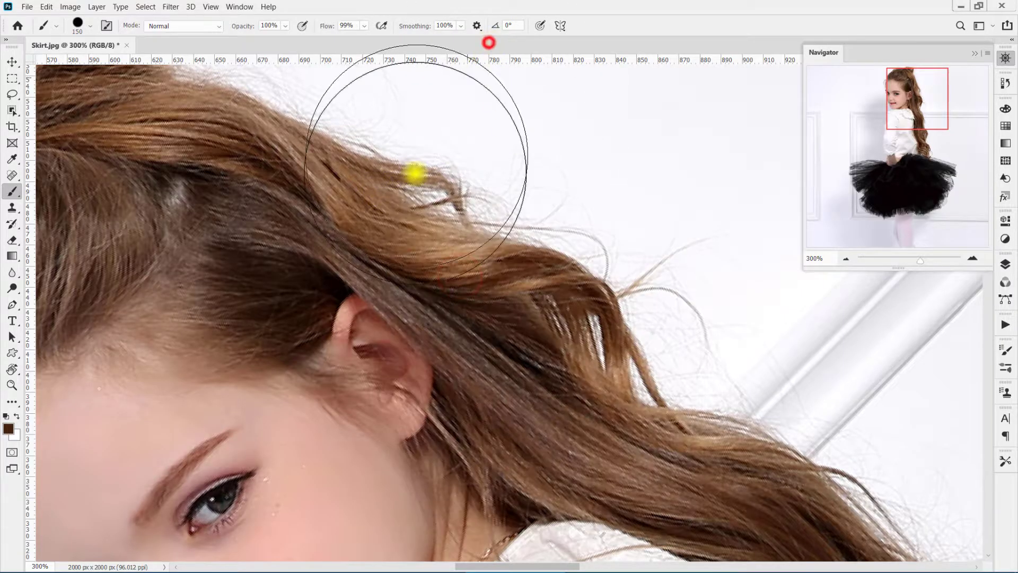
key("bracketleft")
key("bracketleft")
key("bracketleft")
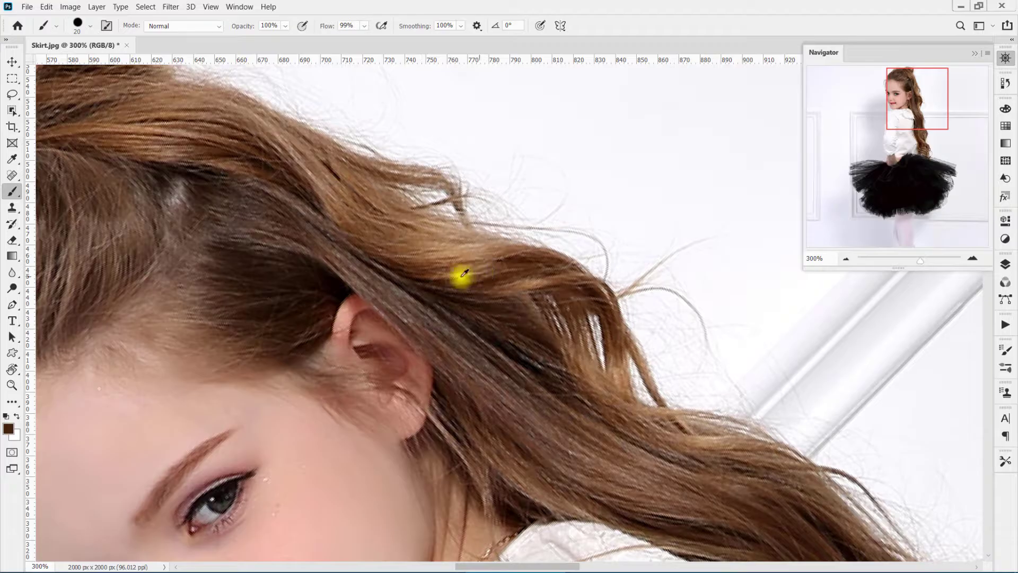
key("alt")
left_click(444, 243, "alt")
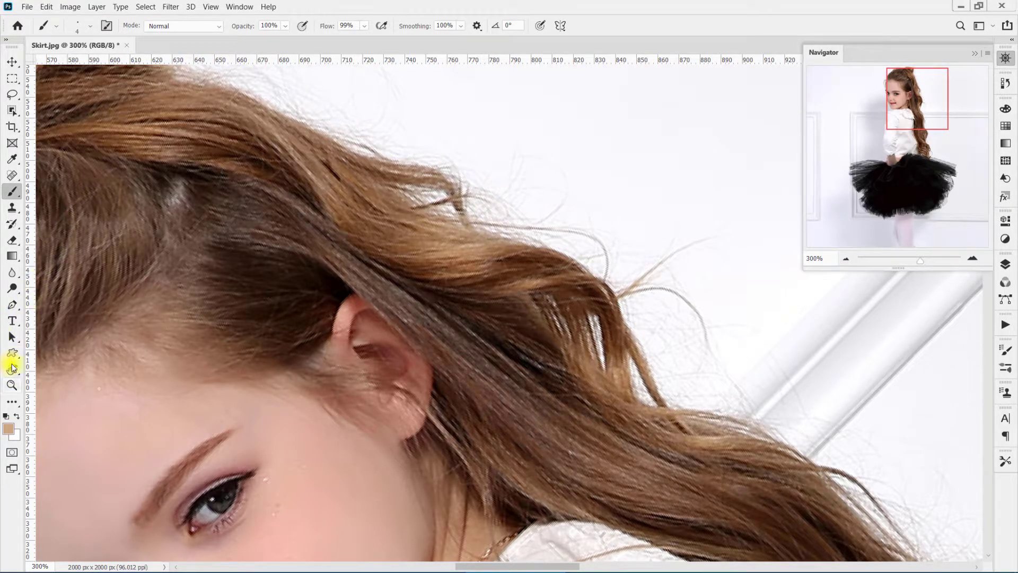
Step: Reset the view upright and paint light tan strands along the hair
left_click(12, 366)
left_click(196, 26)
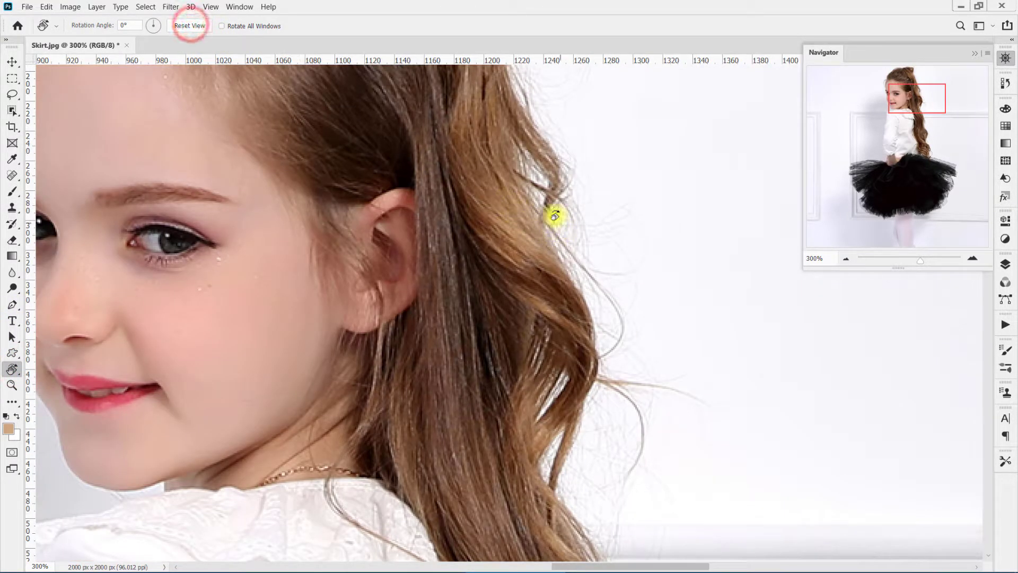
key("b")
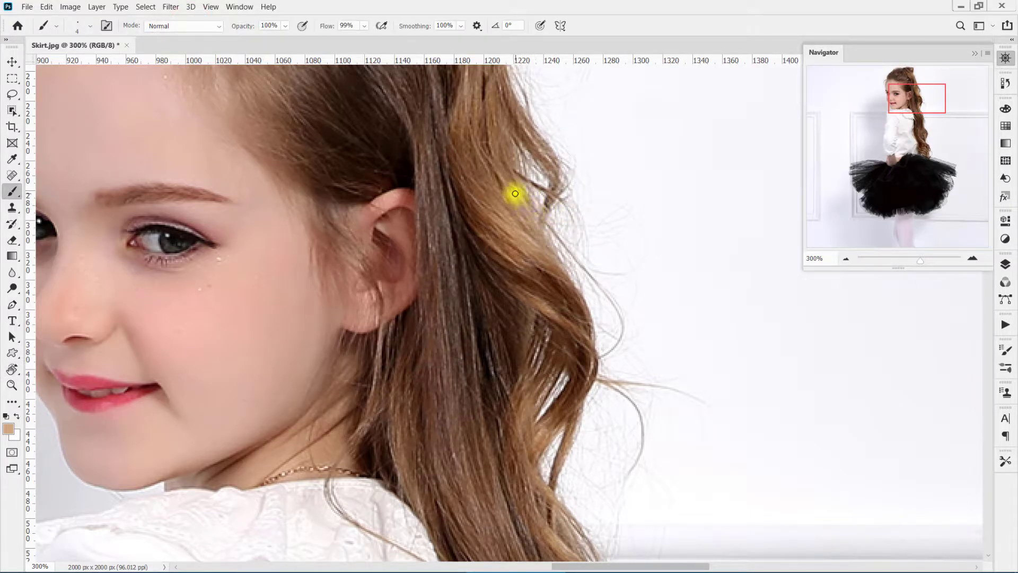
mouse_move(541, 229)
left_mouse_down()
mouse_move(514, 193)
mouse_move(620, 293)
mouse_move(518, 209)
mouse_move(630, 341)
left_mouse_up()
mouse_move(493, 202)
left_mouse_down()
mouse_move(595, 360)
mouse_move(607, 450)
left_mouse_up()
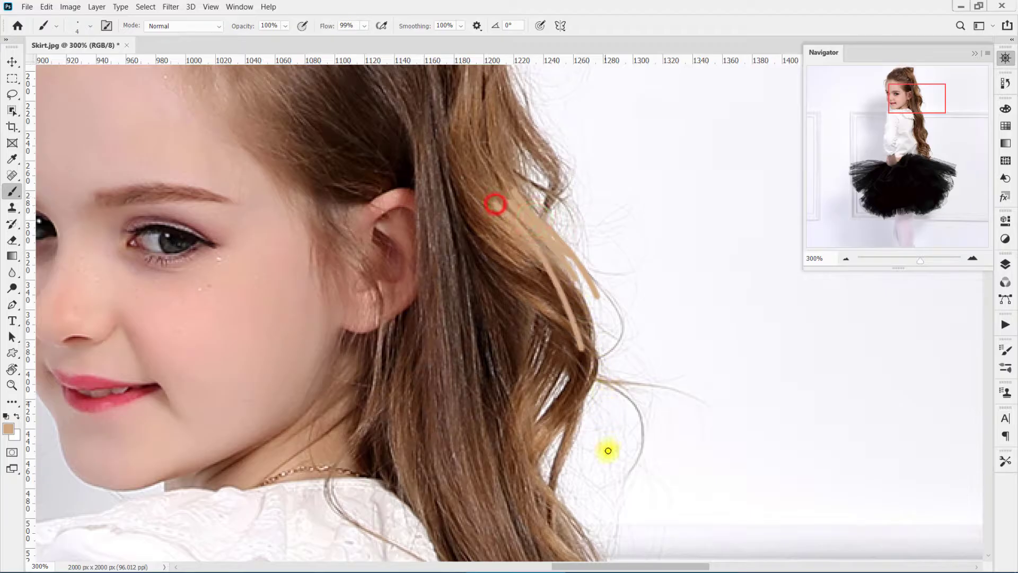
mouse_move(531, 255)
left_mouse_down()
mouse_move(560, 276)
mouse_move(612, 418)
left_mouse_up()
left_click_drag(529, 237, 652, 405)
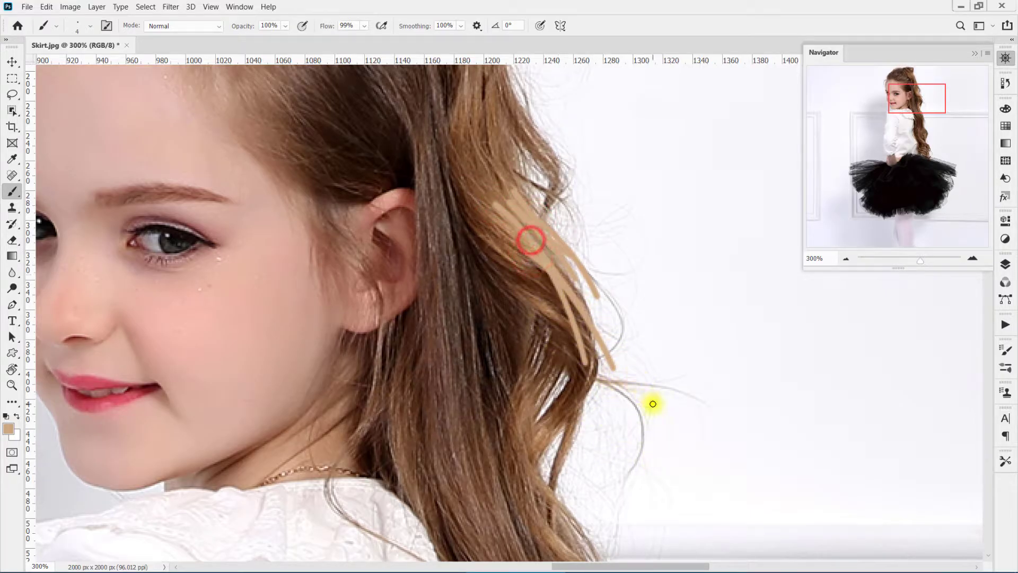
Step: Rotate the canvas so the hair lies sideways, paint a strand, and lower brush Smoothing
left_click(11, 369)
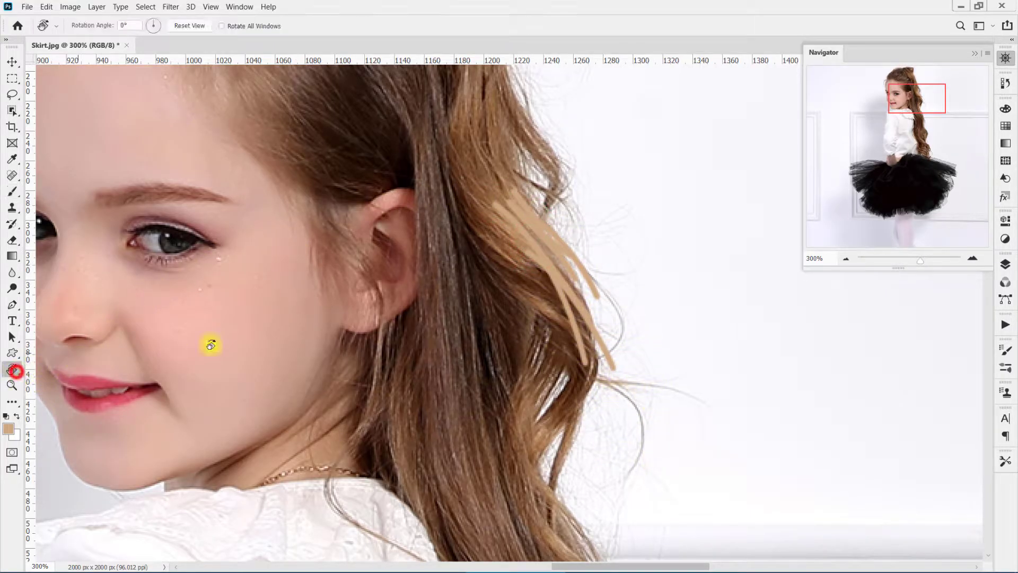
mouse_move(500, 149)
left_mouse_down()
mouse_move(416, 145)
mouse_move(316, 215)
mouse_move(300, 284)
left_mouse_up()
key("b")
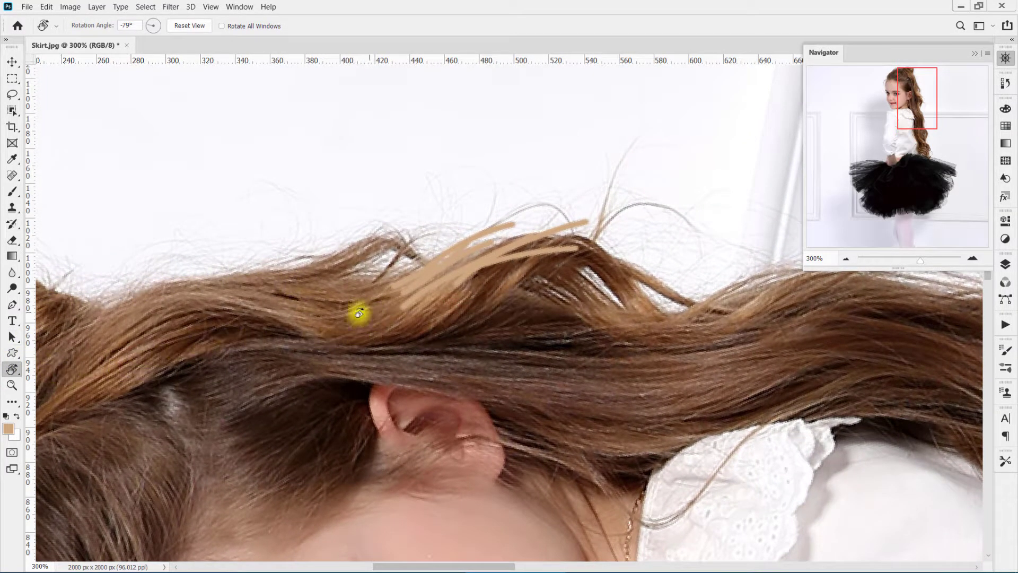
mouse_move(371, 289)
left_mouse_down()
mouse_move(400, 257)
mouse_move(498, 214)
left_mouse_up()
left_click_drag(416, 26, 403, 26)
left_click(445, 25)
type("100")
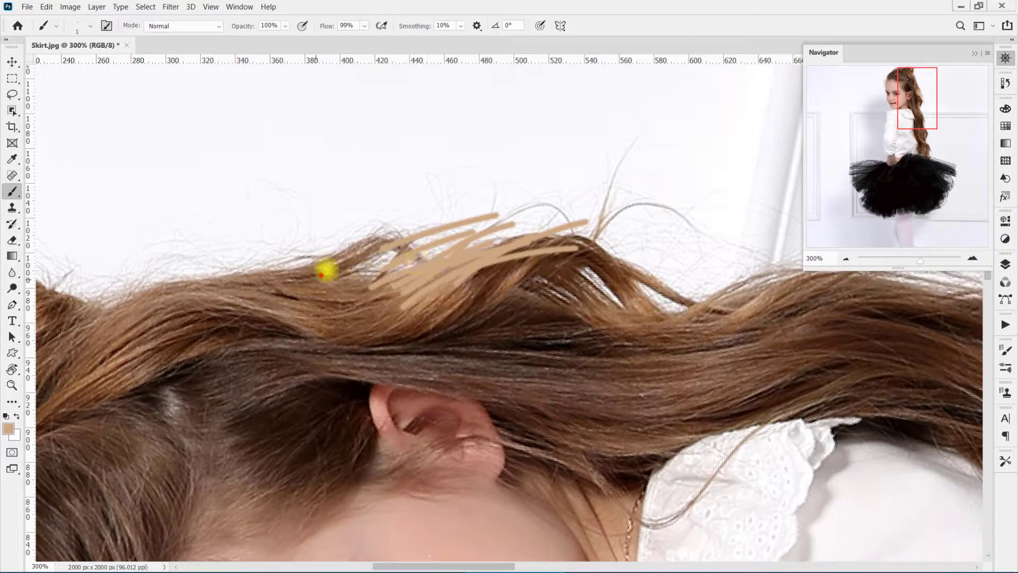
Step: Paint thin tan hair strands and flyaways reaching up and to the right
left_click_drag(372, 233, 509, 174)
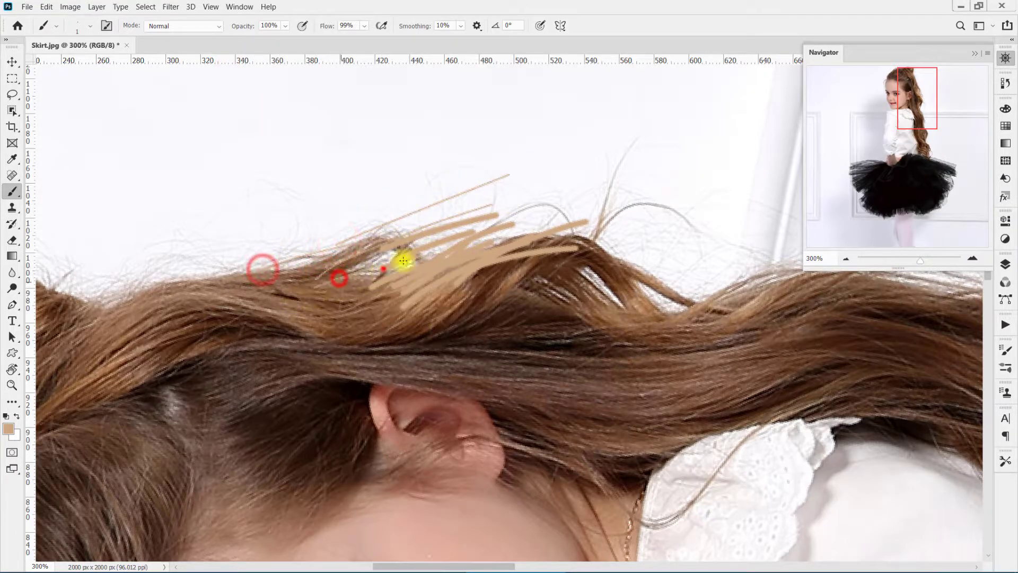
left_click_drag(447, 289, 587, 238)
left_click_drag(523, 302, 593, 191)
left_click_drag(484, 292, 657, 211)
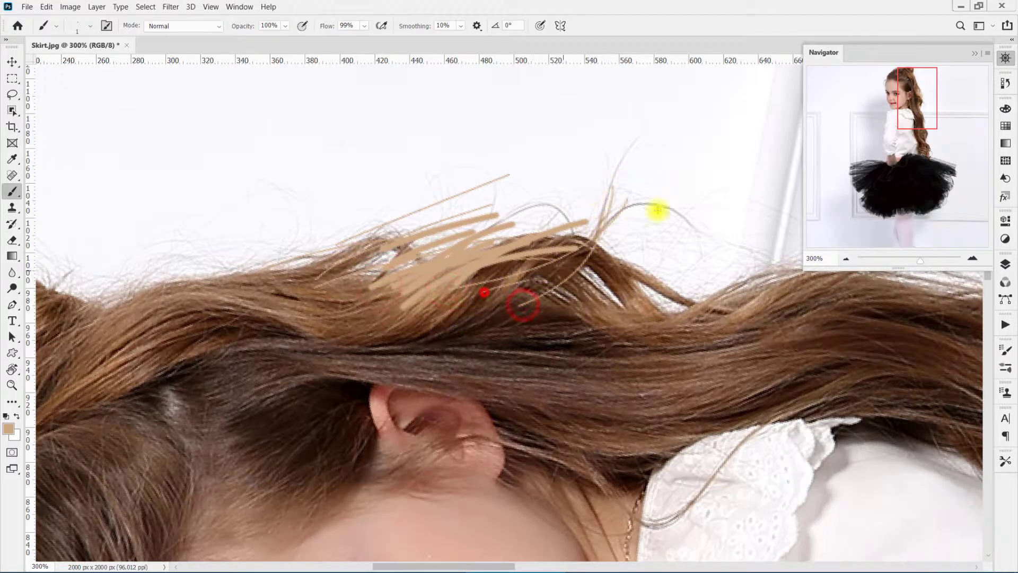
left_click_drag(411, 275, 660, 166)
left_click_drag(487, 252, 671, 195)
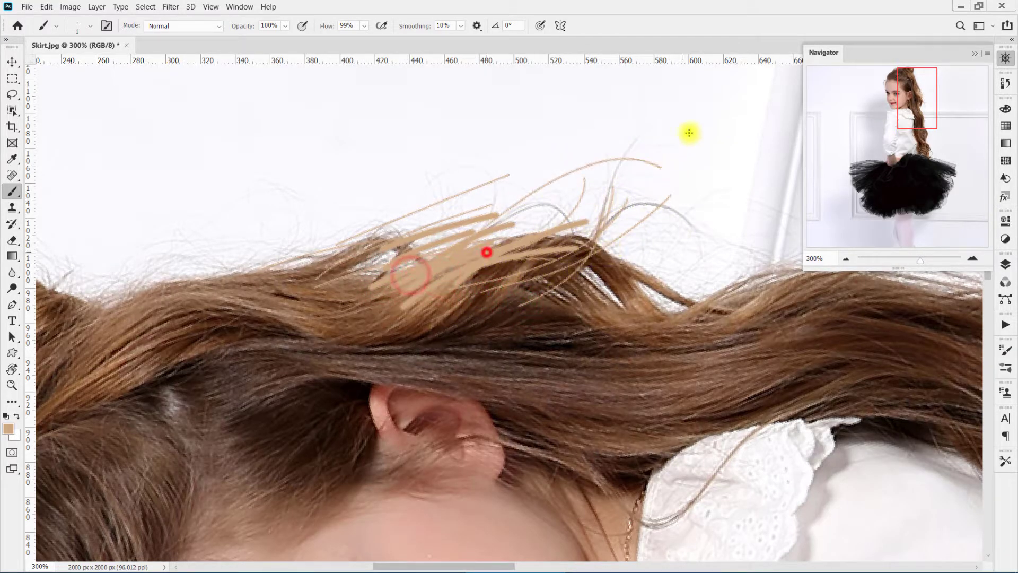
mouse_move(578, 249)
left_mouse_down()
mouse_move(673, 151)
mouse_move(670, 159)
left_mouse_up()
left_click_drag(636, 267, 716, 194)
left_click_drag(604, 298, 743, 200)
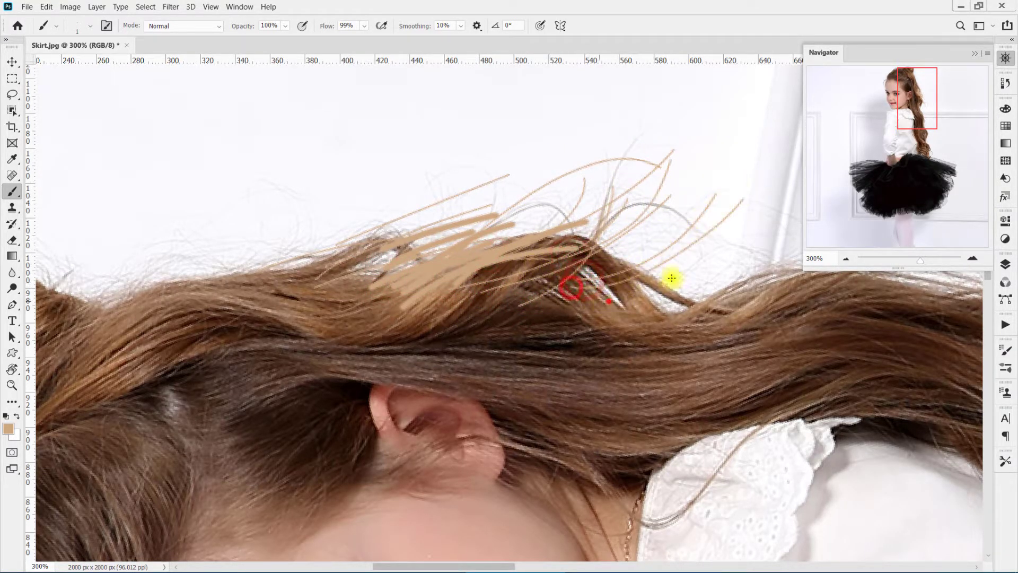
mouse_move(668, 287)
left_mouse_down()
mouse_move(739, 204)
mouse_move(775, 231)
left_mouse_up()
left_click_drag(666, 316, 756, 236)
left_click_drag(711, 289, 758, 212)
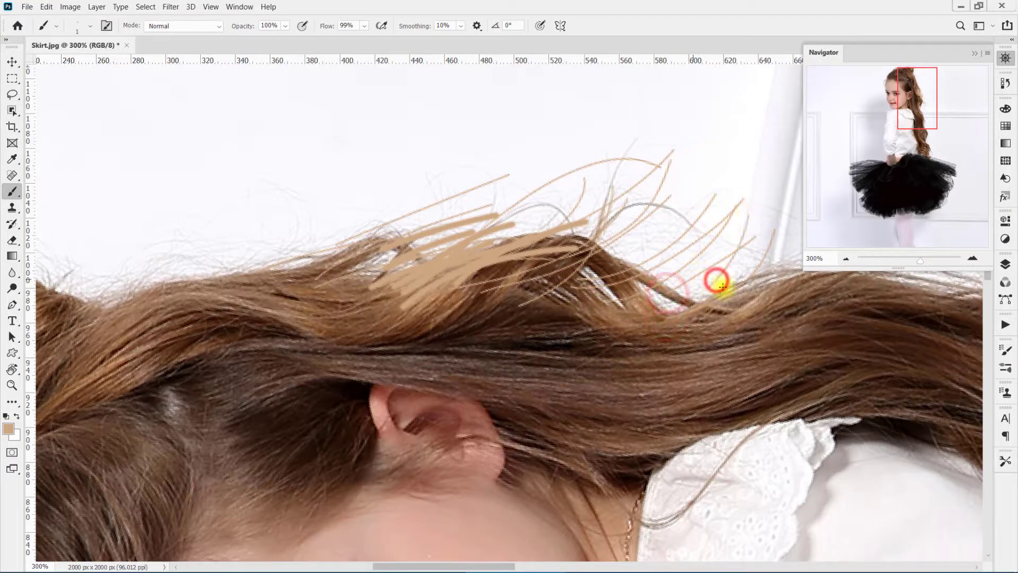
Step: Undo all the painted tan hair strands
key("ctrl+z")
key("ctrl+z")
key("ctrl+z")
key("ctrl+z")
key("ctrl+z")
key("ctrl+z")
key("ctrl+z")
key("ctrl+z")
key("ctrl+z")
key("ctrl+z")
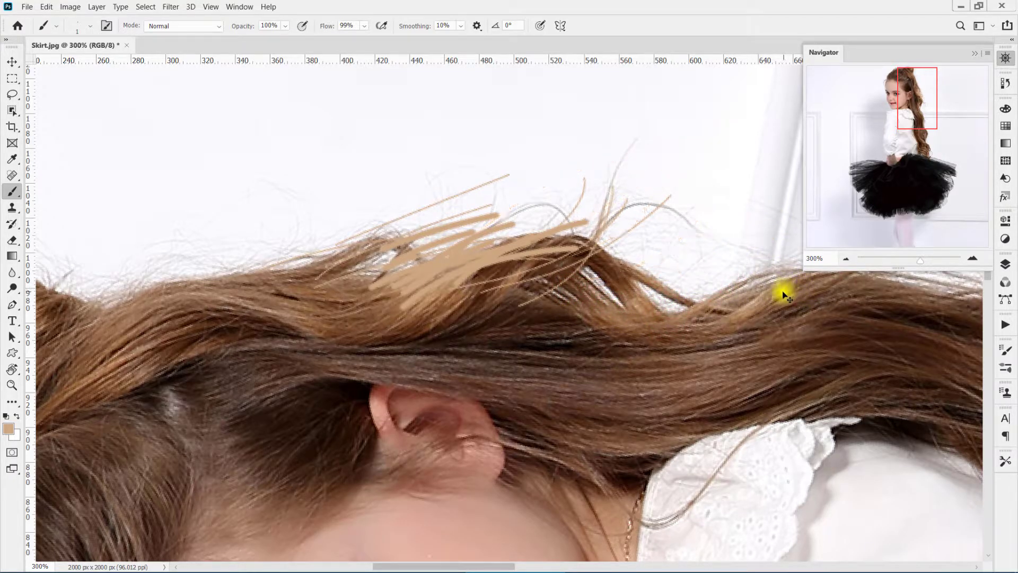
key("ctrl+z")
key("ctrl+z")
key("ctrl+z")
key("ctrl+z")
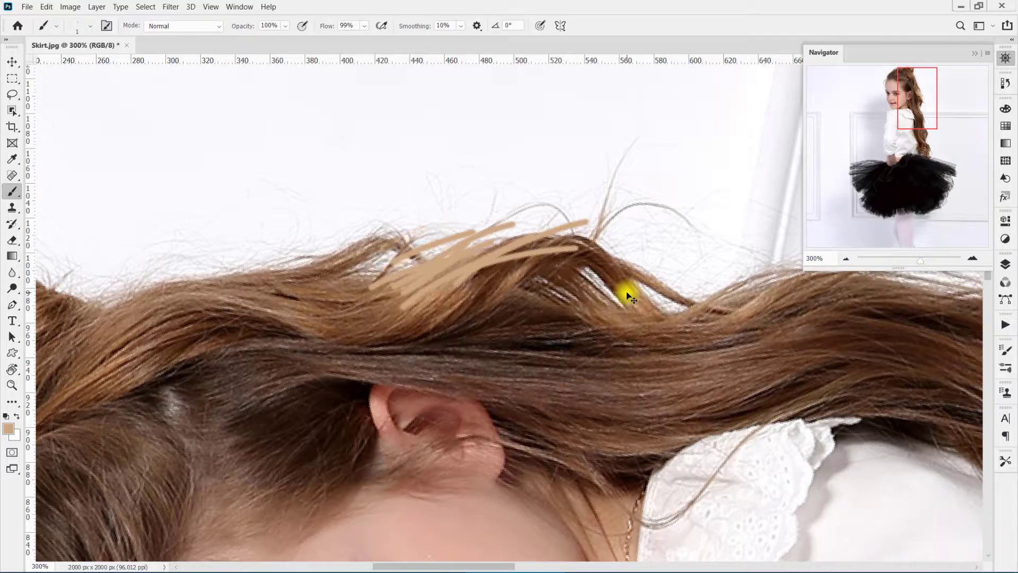
key("ctrl+z")
key("ctrl+z")
key("ctrl+z")
key("ctrl+z")
key("ctrl+z")
key("ctrl+z")
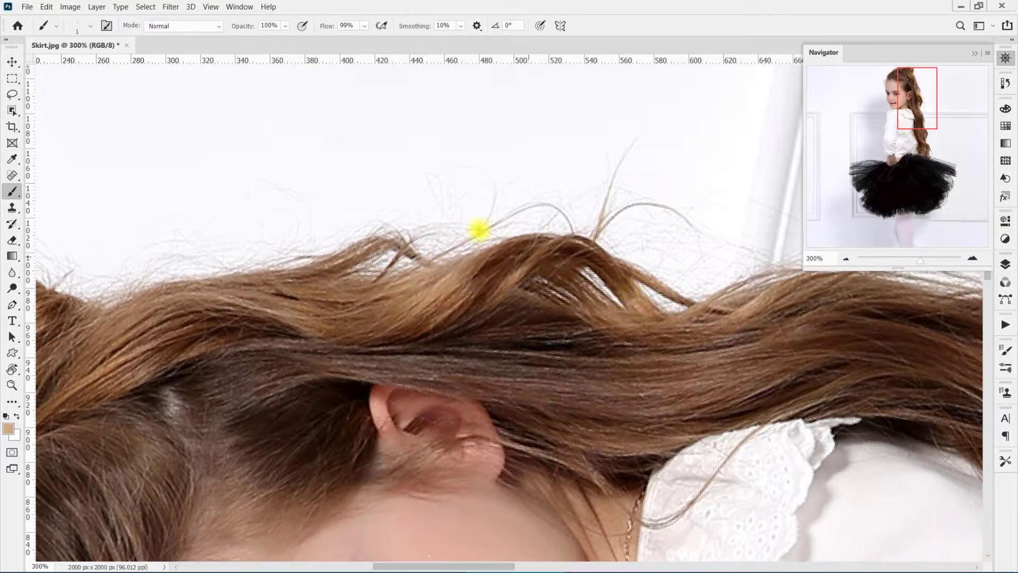
Step: Browse the Brush Preset picker folders and choose hair brush 1 from Hair Brushes Pack
right_click(399, 158)
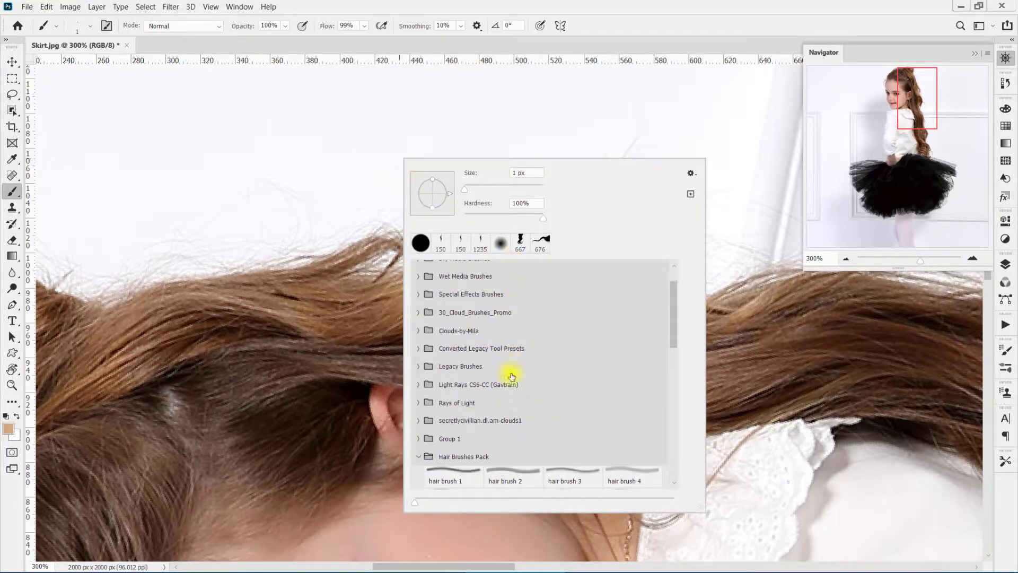
scroll(511, 377, "down", 10)
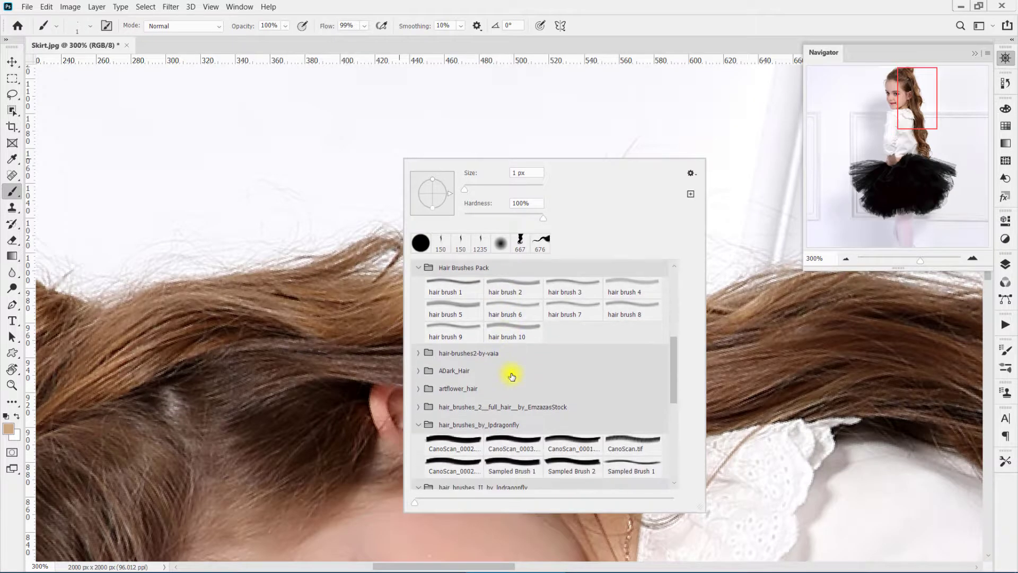
scroll(512, 376, "up", 6)
left_click_drag(676, 333, 677, 261)
left_click(419, 307)
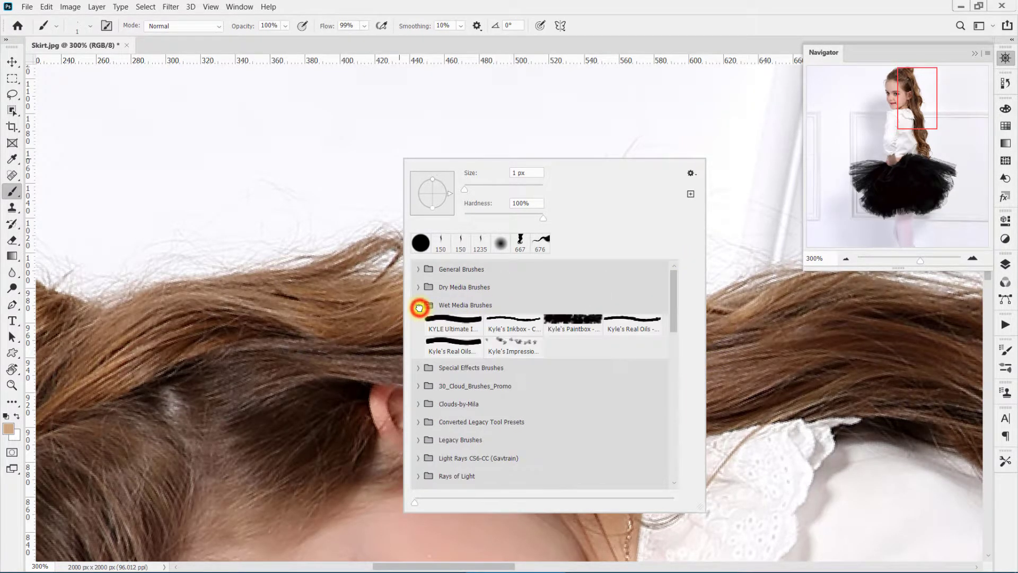
left_click(417, 305)
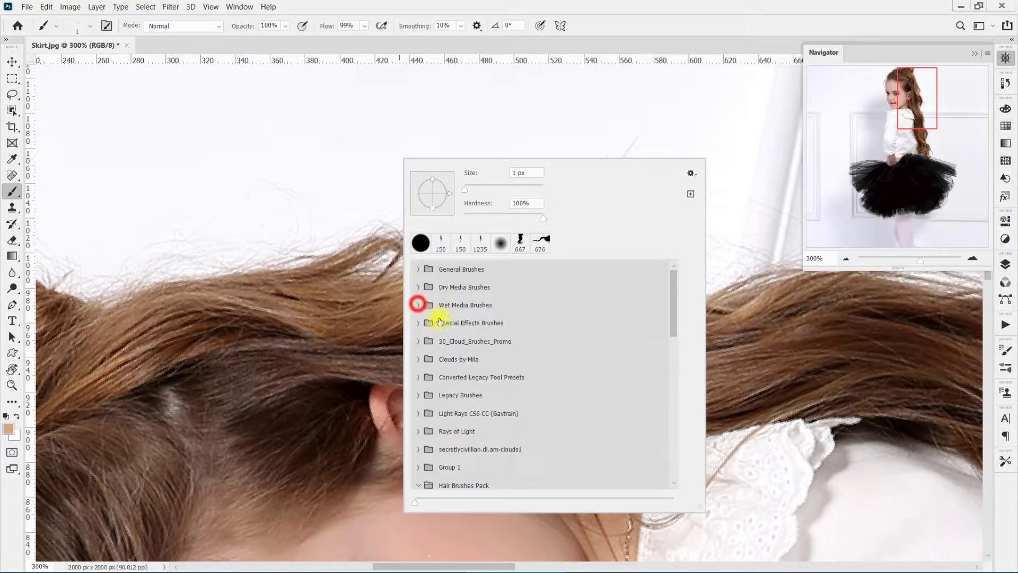
scroll(620, 386, "down", 5)
left_click(441, 372)
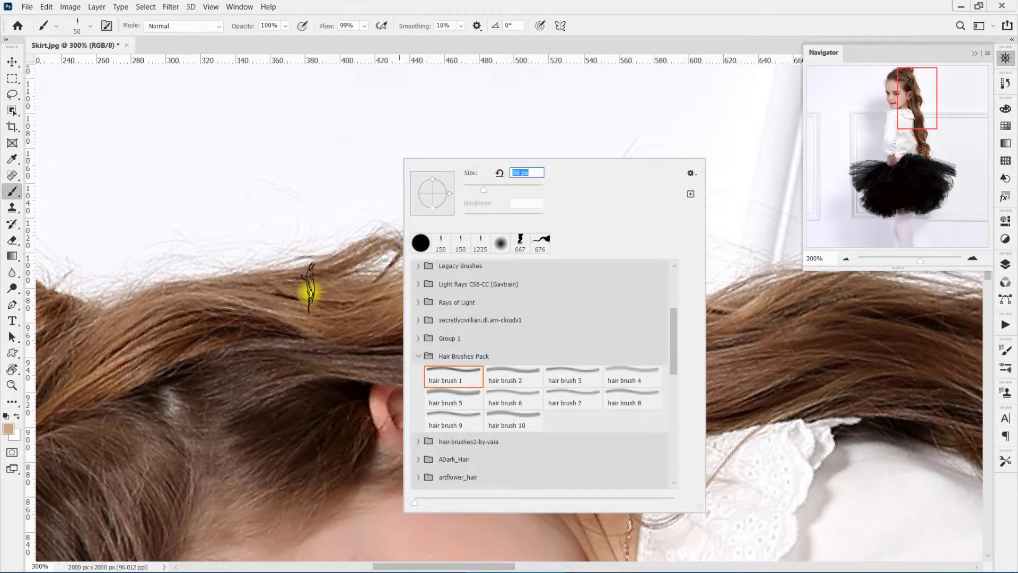
Step: Try other hair brush presets, including the 667 px one, at 88 px and 75 px
left_click(523, 389)
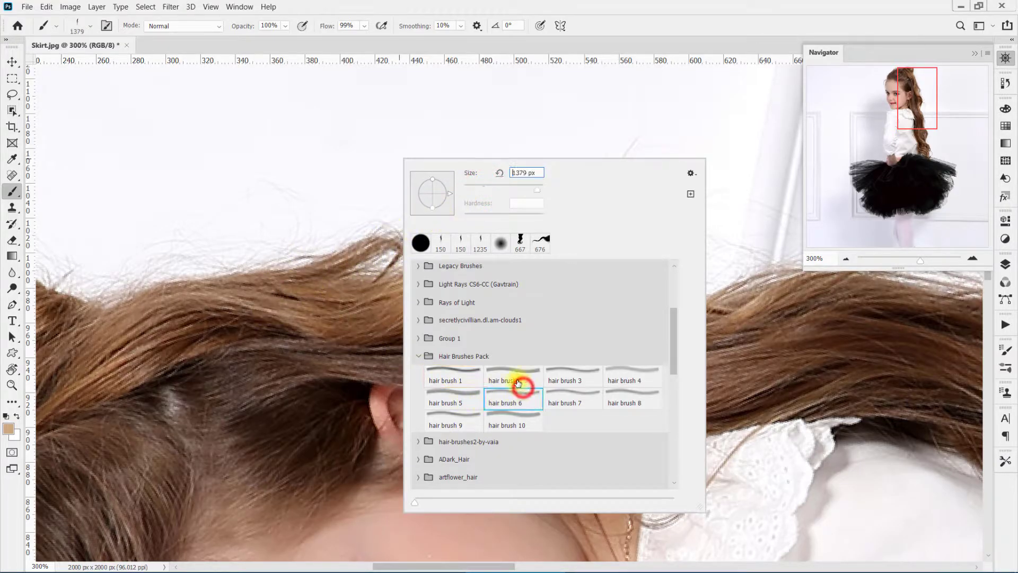
left_click(498, 189)
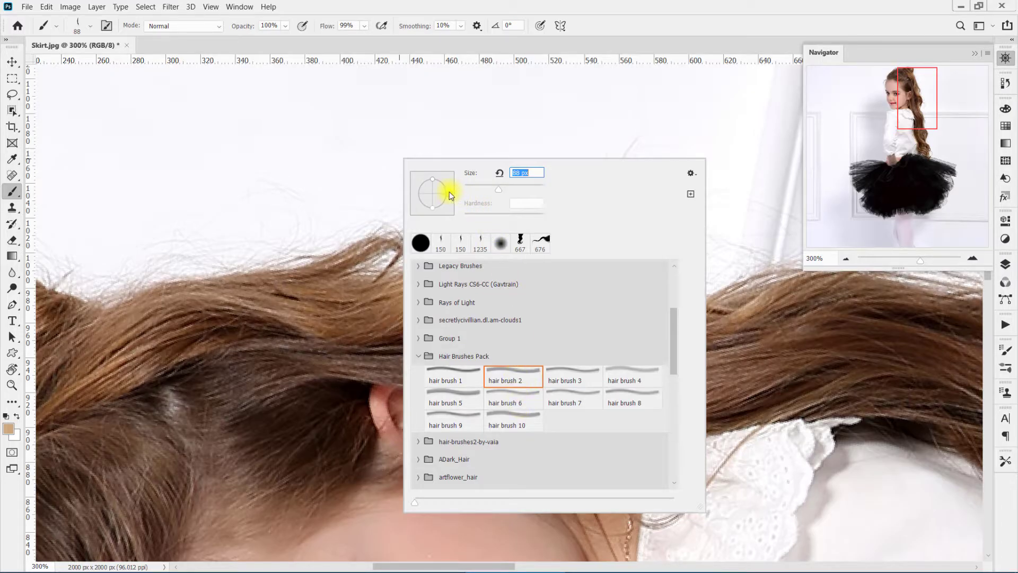
left_click(519, 244)
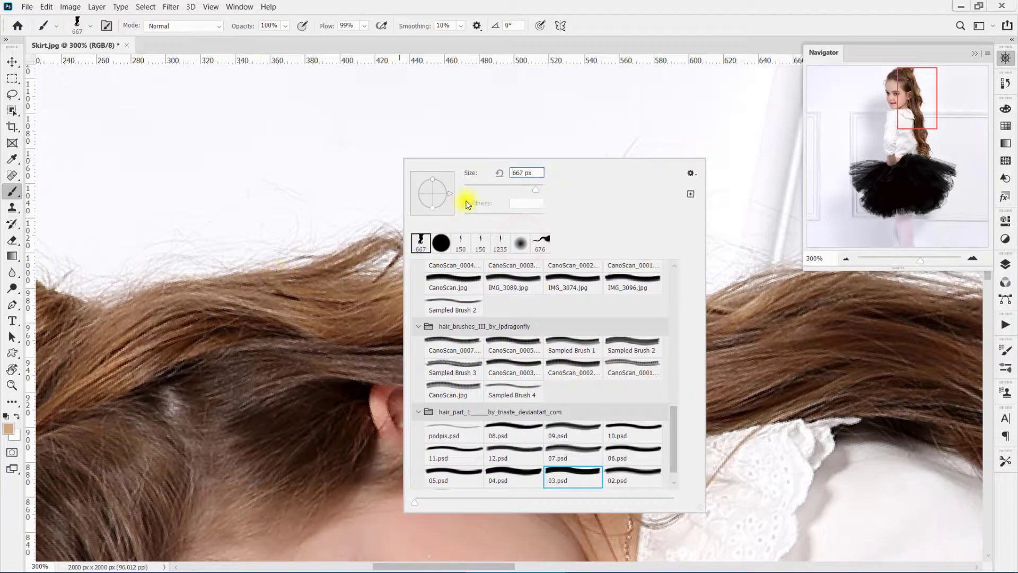
left_click(495, 187)
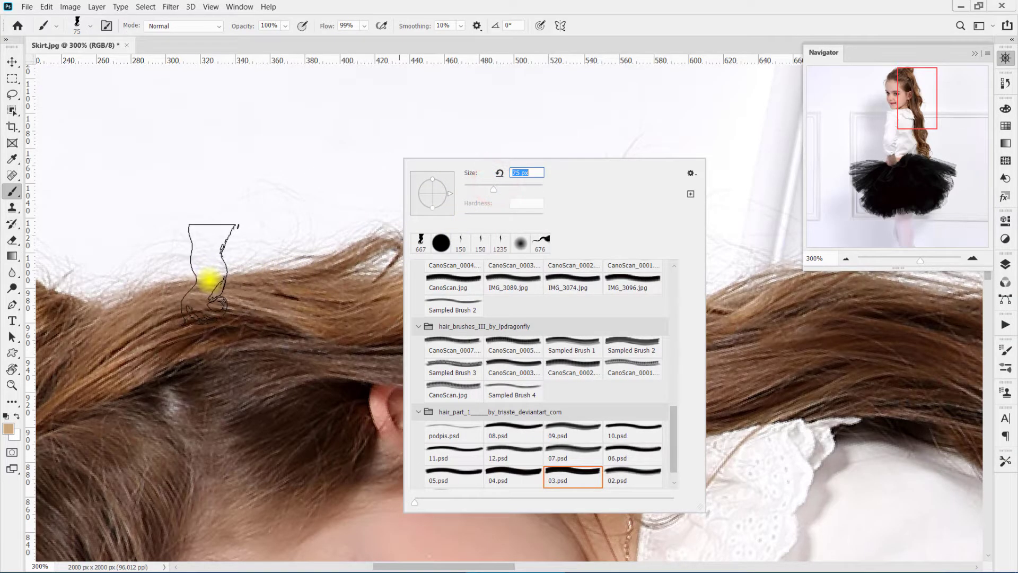
mouse_move(674, 416)
left_mouse_down()
mouse_move(673, 429)
mouse_move(673, 403)
left_mouse_up()
Step: Reset the view upright, then rotate the canvas so the hair lies horizontal
left_click(18, 373)
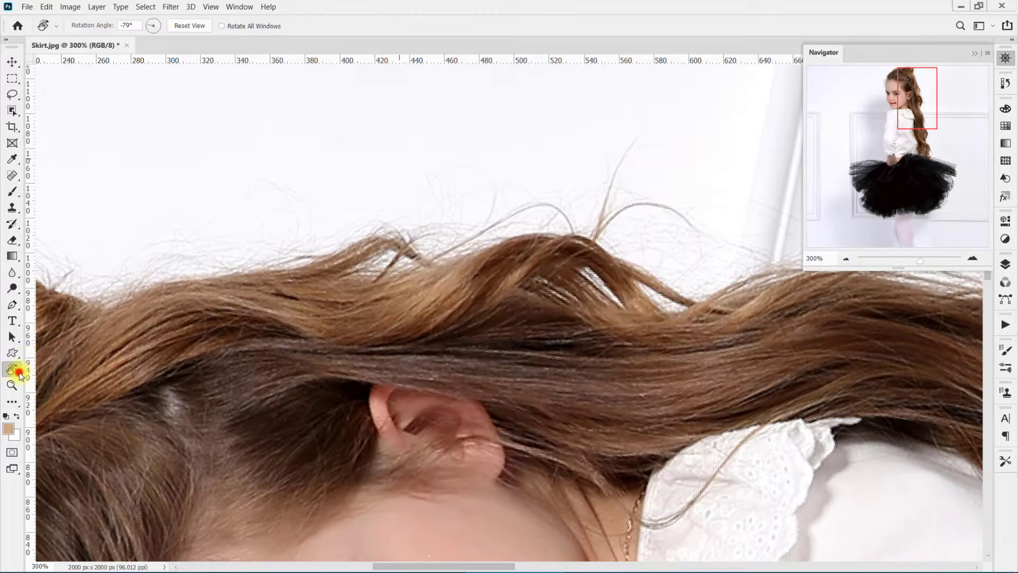
left_click(189, 26)
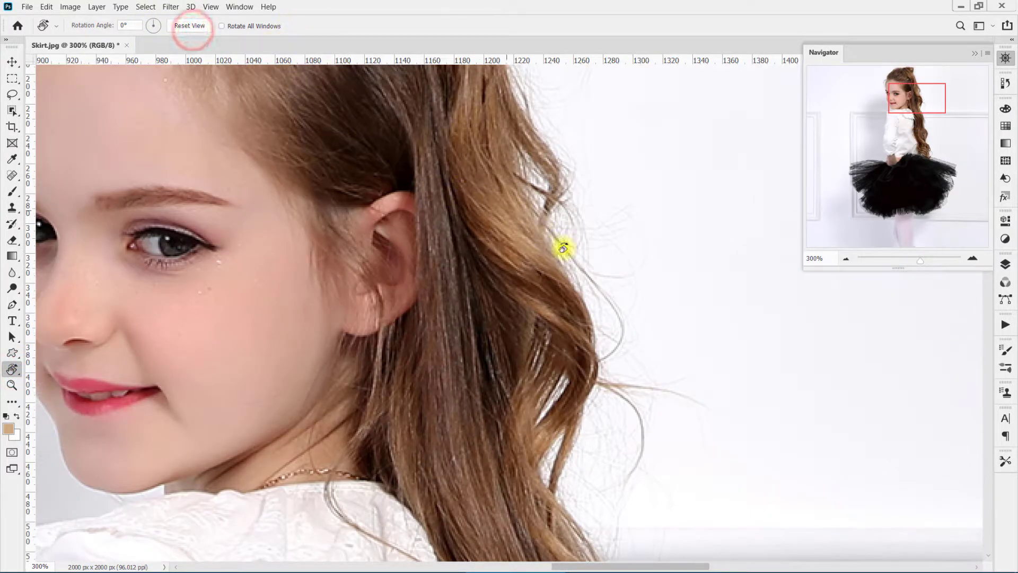
key("b")
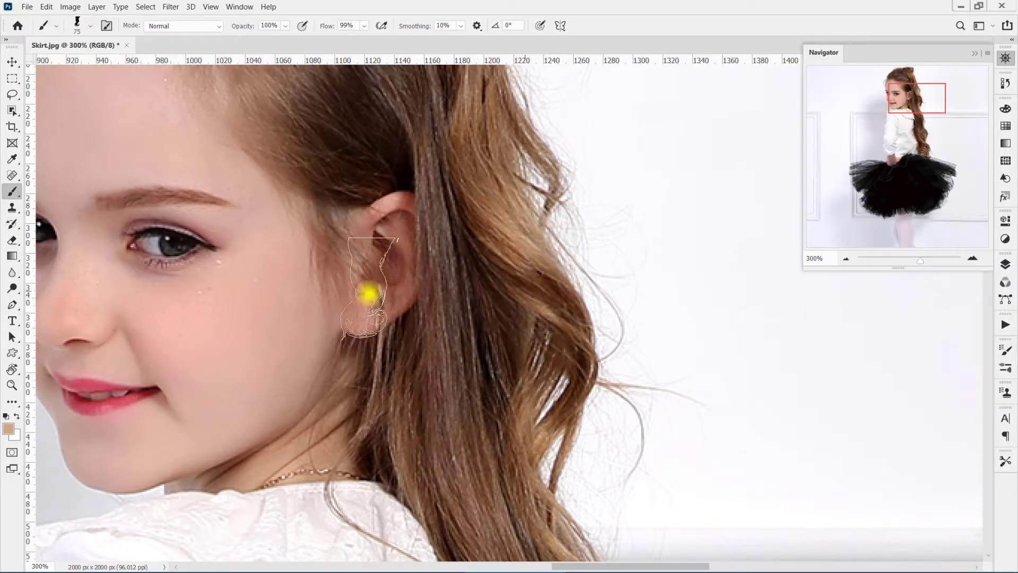
left_click(9, 370)
left_click_drag(473, 370, 666, 302)
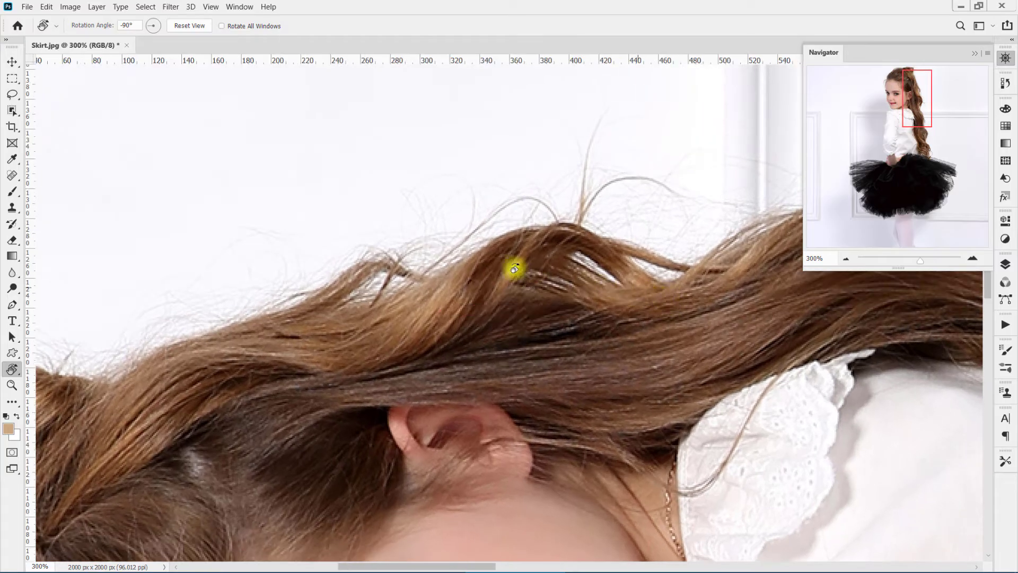
key("b")
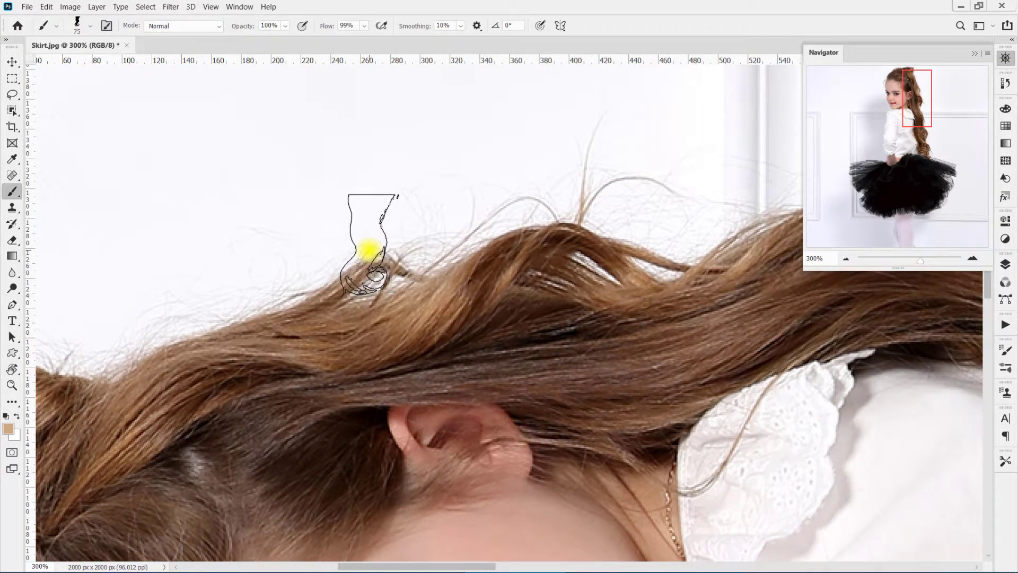
Step: Select the 13.psd hair brush preset at 676 px from the preset picker
right_click(429, 211)
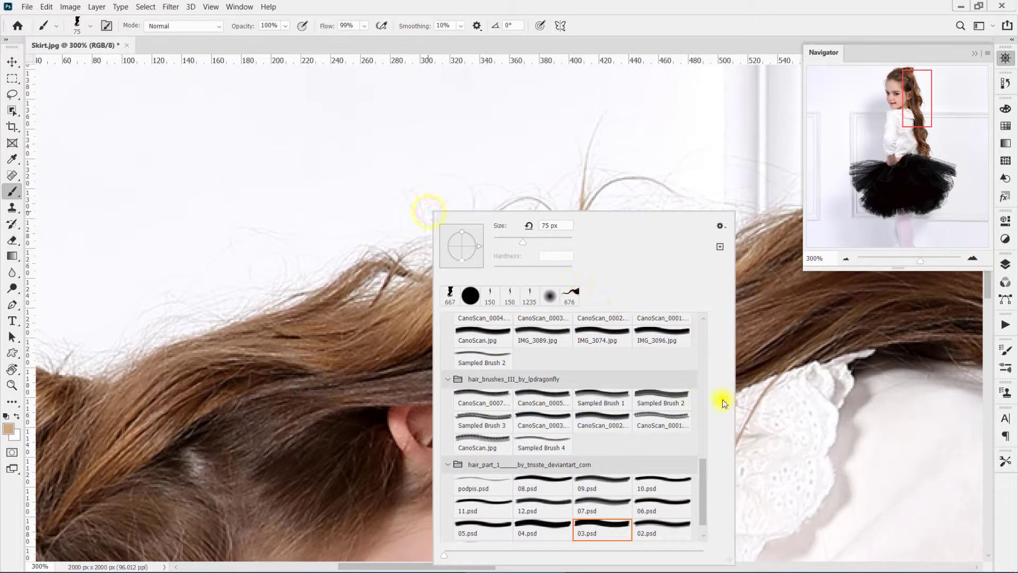
left_click_drag(701, 471, 702, 493)
left_click(541, 527)
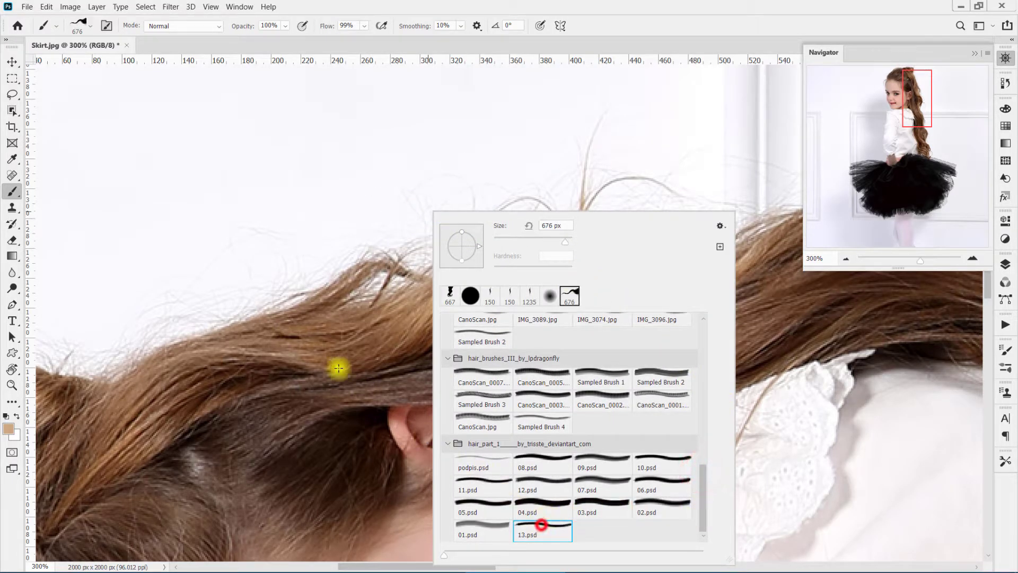
scroll(374, 322, "down", 5)
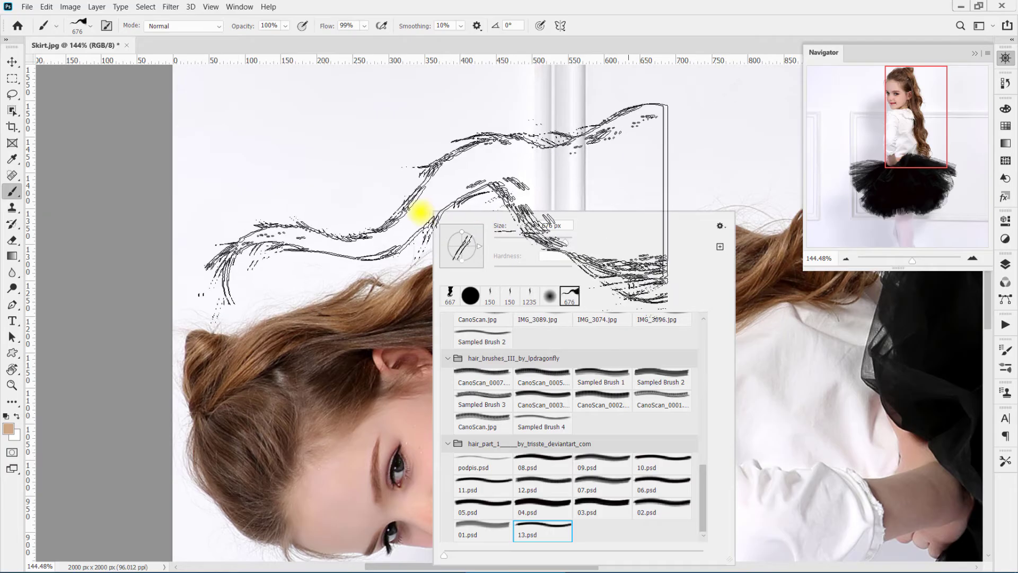
Step: Rotate the canvas to show the hair's full length, stamp a tan hair stroke, and erase part of it
left_click(13, 371)
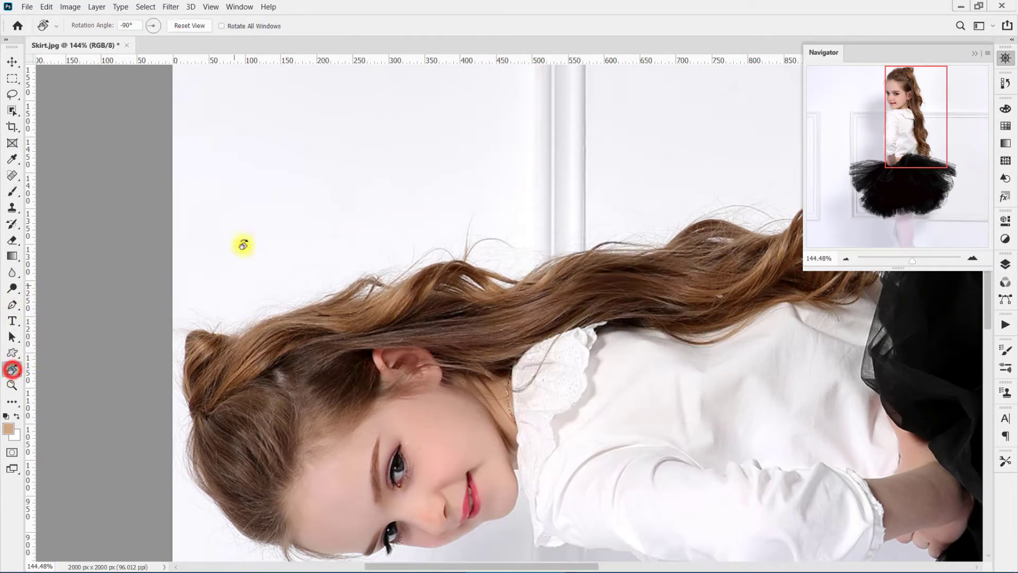
mouse_move(232, 234)
left_mouse_down()
mouse_move(307, 197)
mouse_move(693, 297)
mouse_move(733, 434)
mouse_move(739, 372)
mouse_move(738, 390)
left_mouse_up()
key("b")
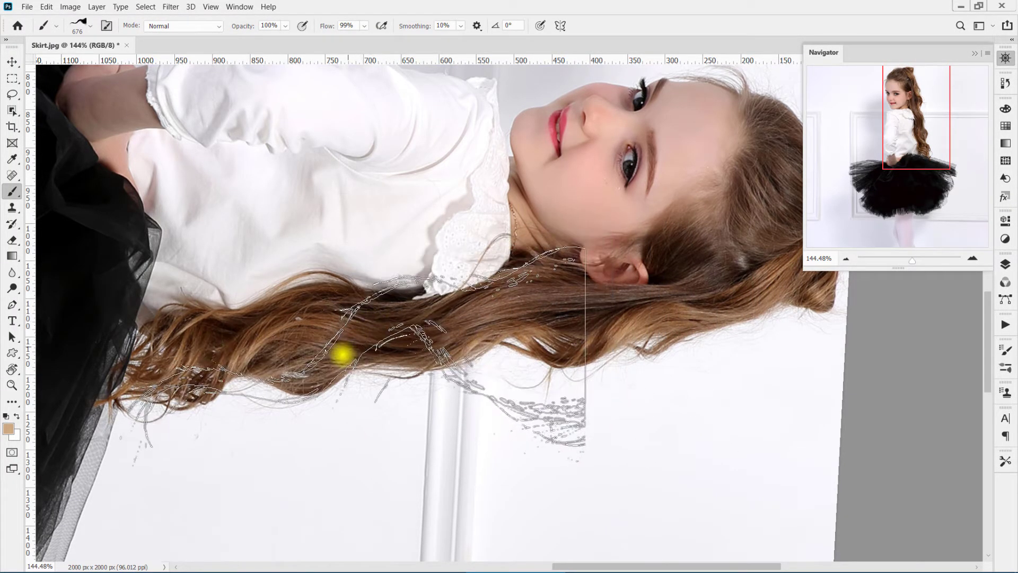
left_click(342, 353)
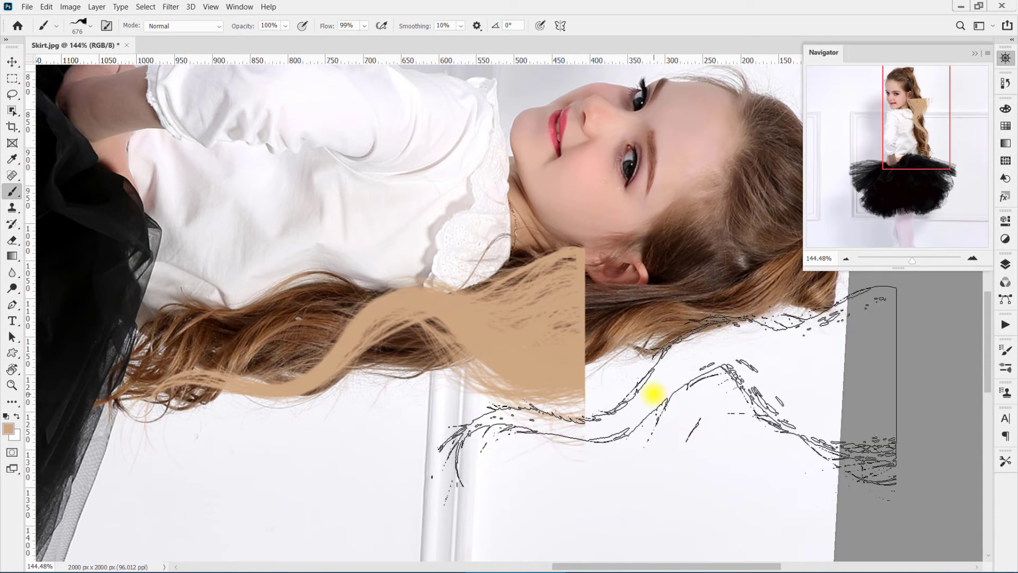
key("e")
mouse_move(585, 427)
left_mouse_down()
mouse_move(542, 412)
mouse_move(442, 414)
mouse_move(455, 404)
mouse_move(523, 407)
mouse_move(578, 432)
left_mouse_up()
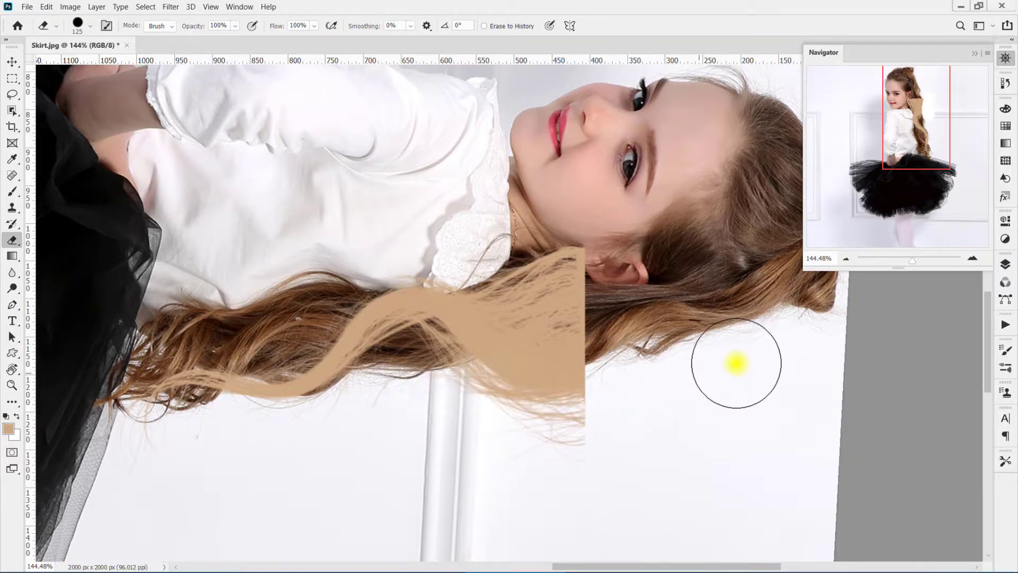
Step: Undo the tan paint and add a new empty Layer 1 in the Layers panel
key("F7")
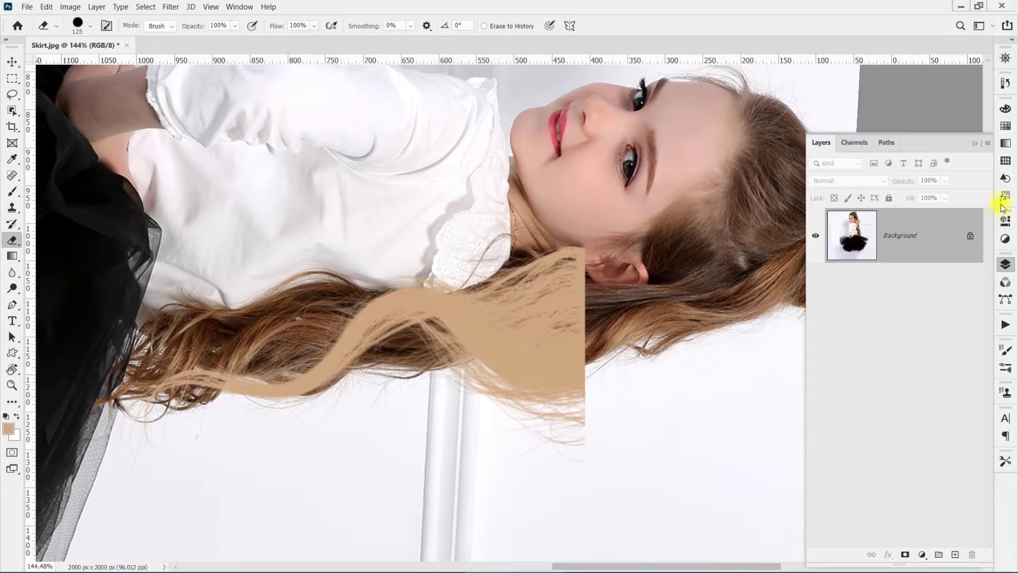
key("ctrl+z")
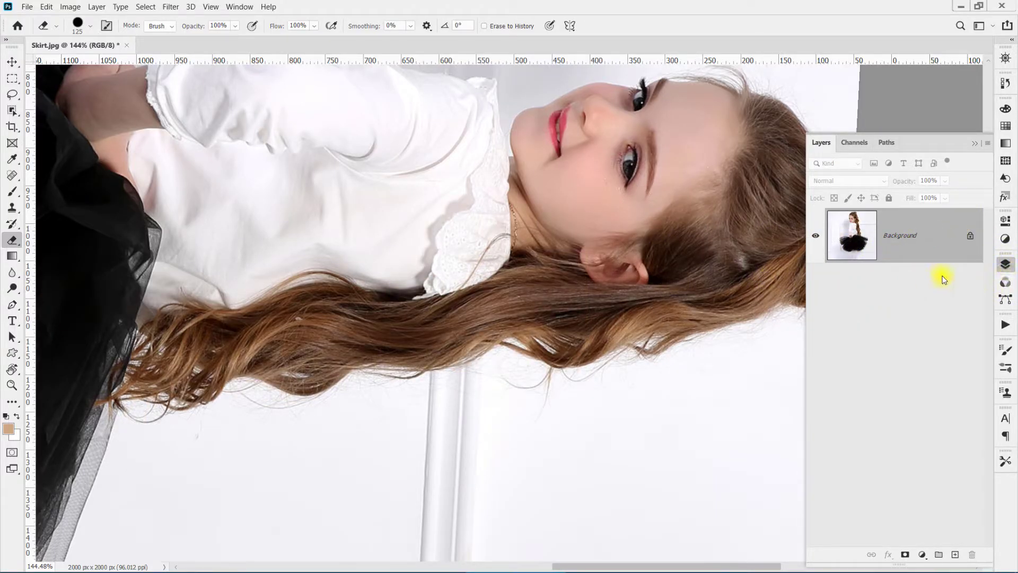
left_click(956, 555)
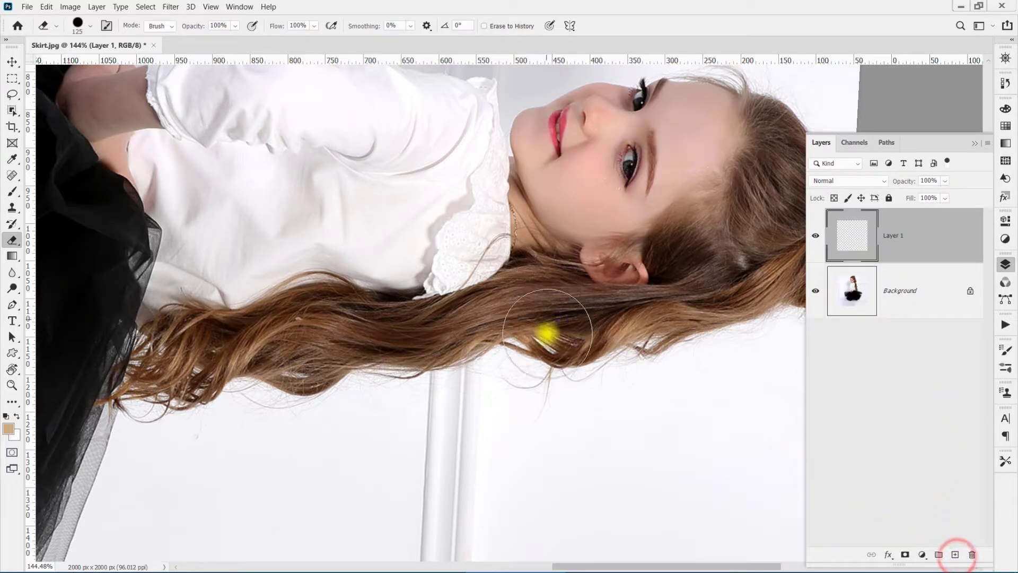
Step: Stamp a tan hair streak on Layer 1 and erase its lower strands and top near the ear
key("b")
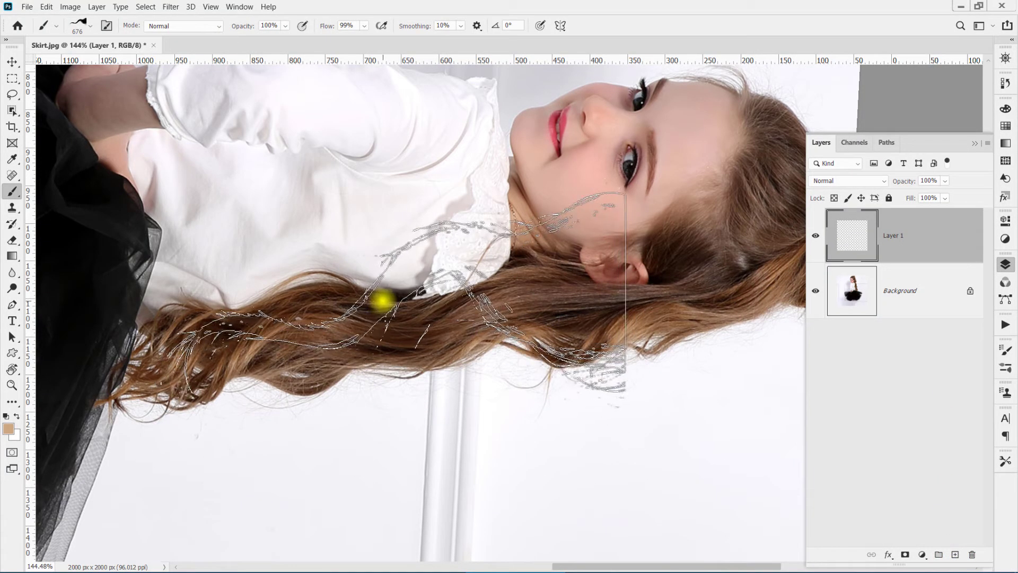
left_click(361, 356)
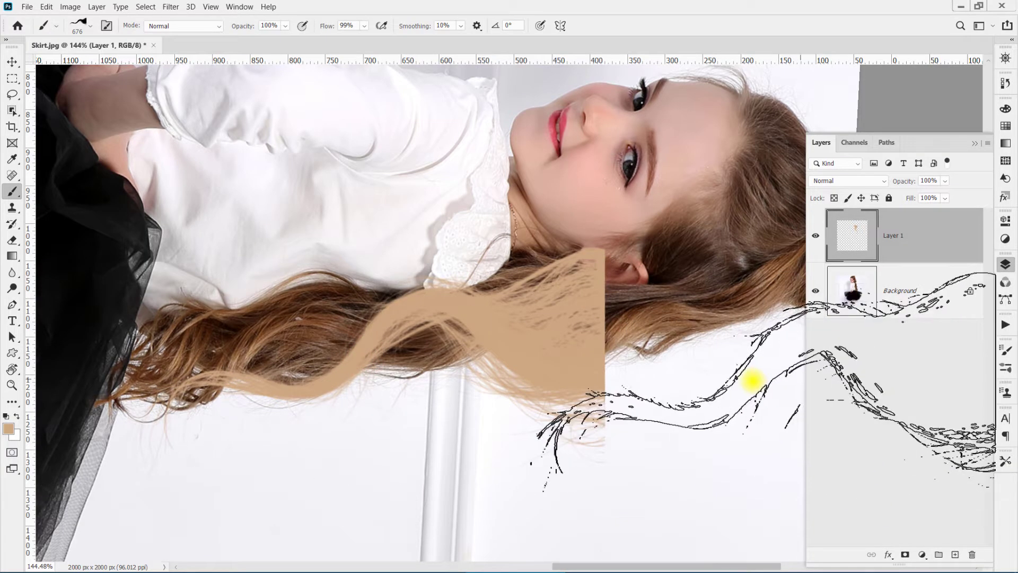
key("e")
left_click_drag(591, 397, 539, 386)
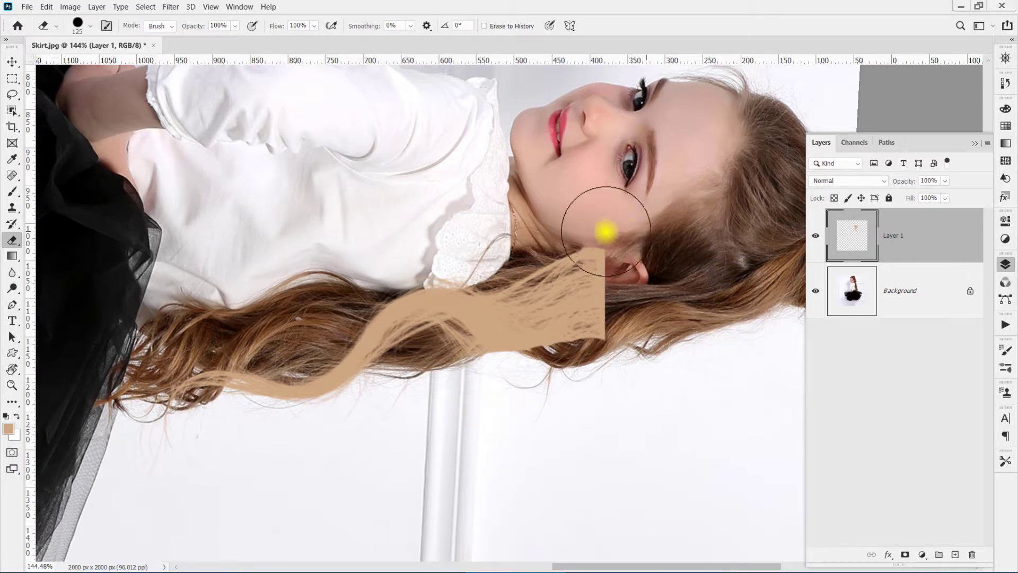
left_click_drag(609, 229, 482, 232)
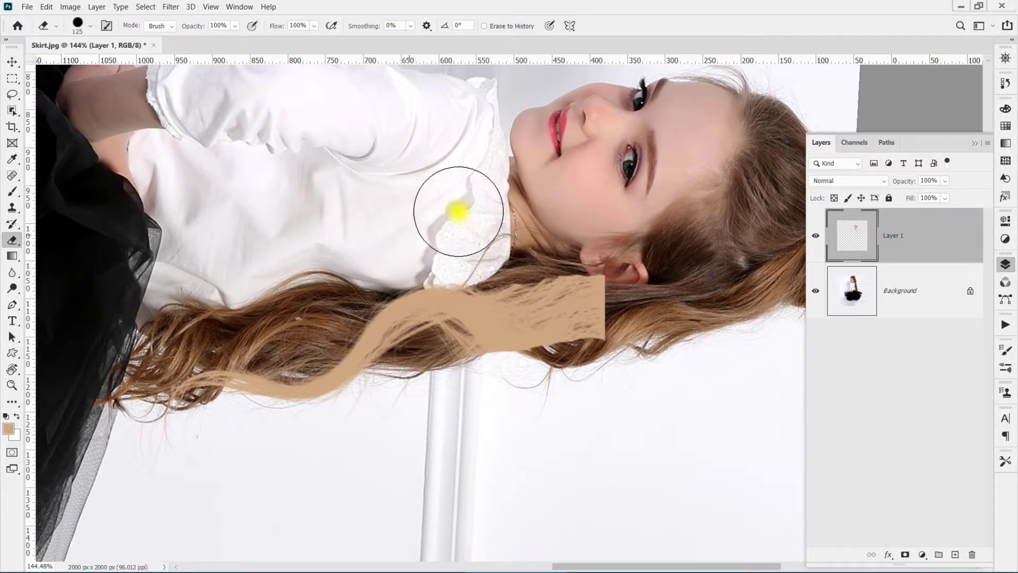
Step: Soften the eraser hardness and erase the streak's lower edge and right end
right_click(571, 158)
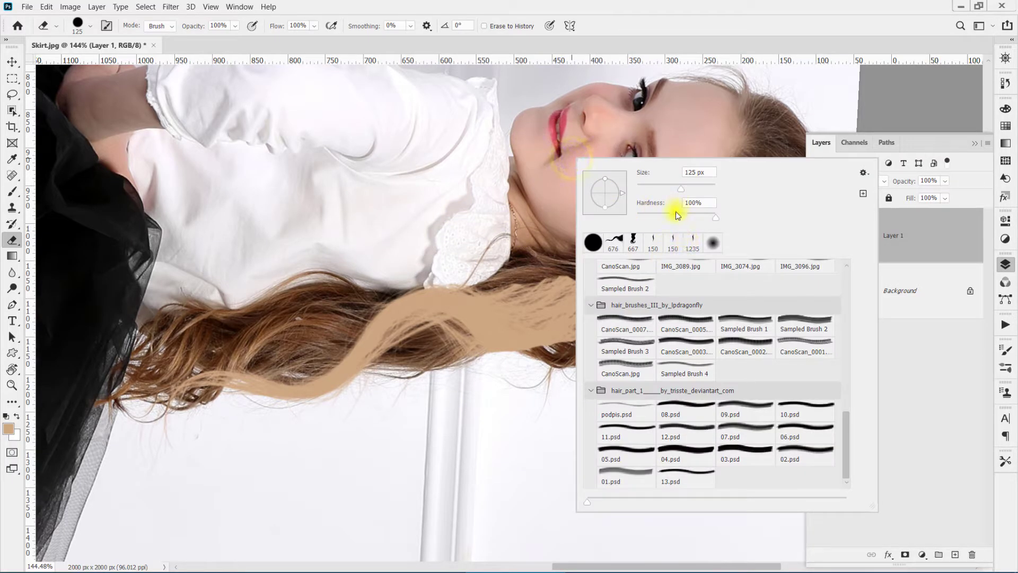
left_click_drag(640, 212, 610, 210)
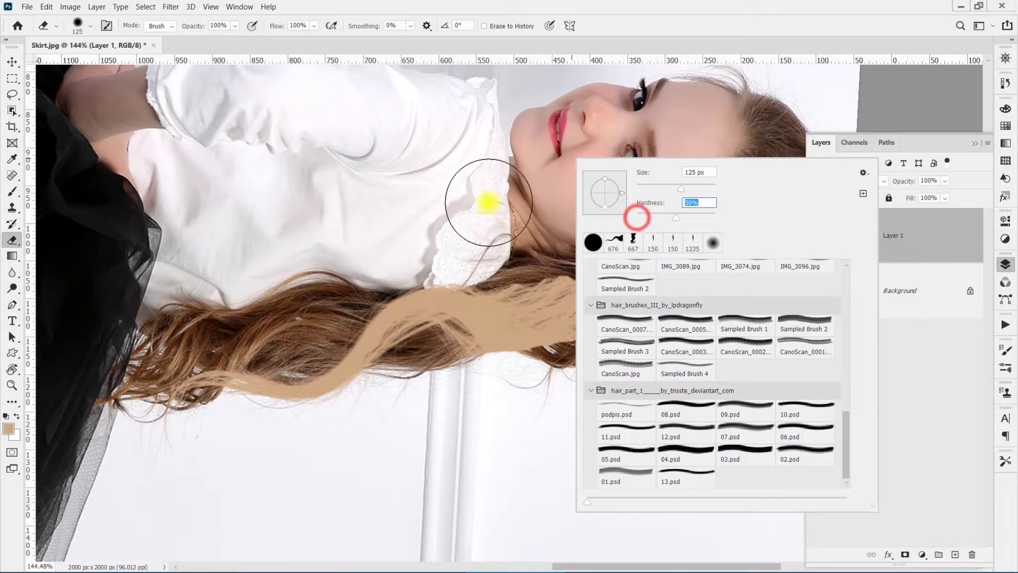
left_click(488, 202)
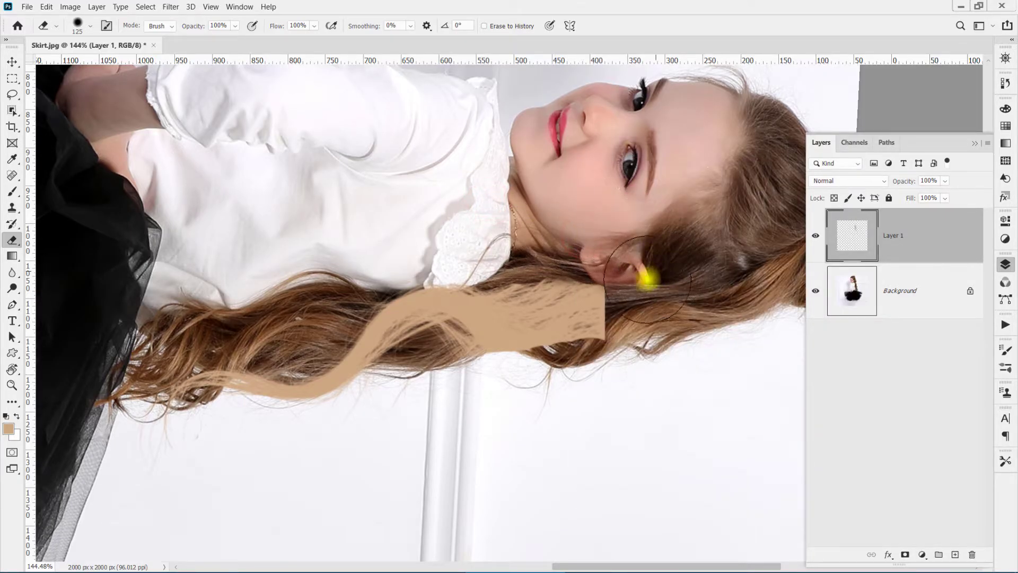
mouse_move(641, 316)
left_mouse_down()
mouse_move(645, 345)
mouse_move(609, 379)
mouse_move(550, 377)
mouse_move(556, 389)
mouse_move(471, 367)
left_mouse_up()
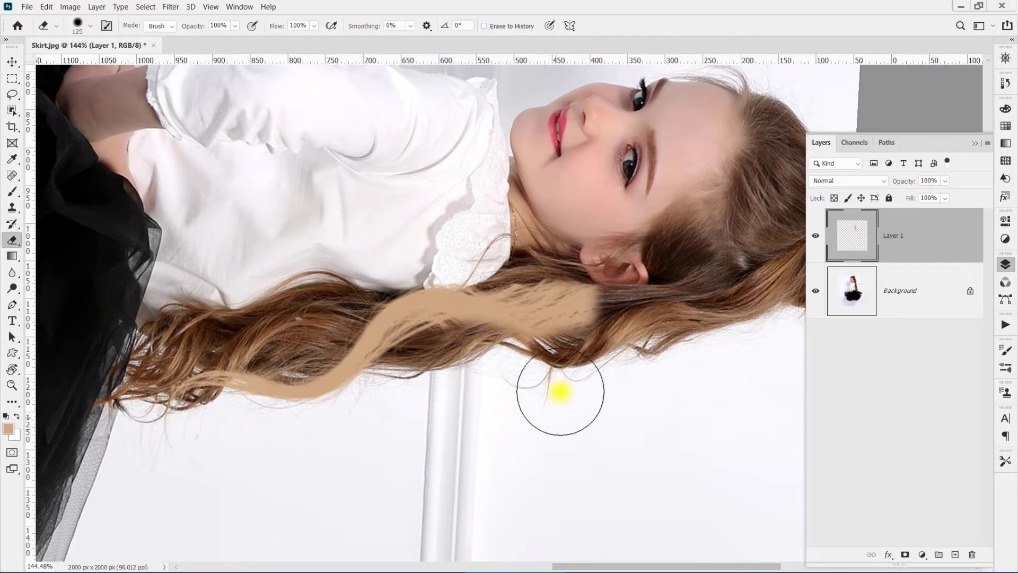
left_click(860, 180)
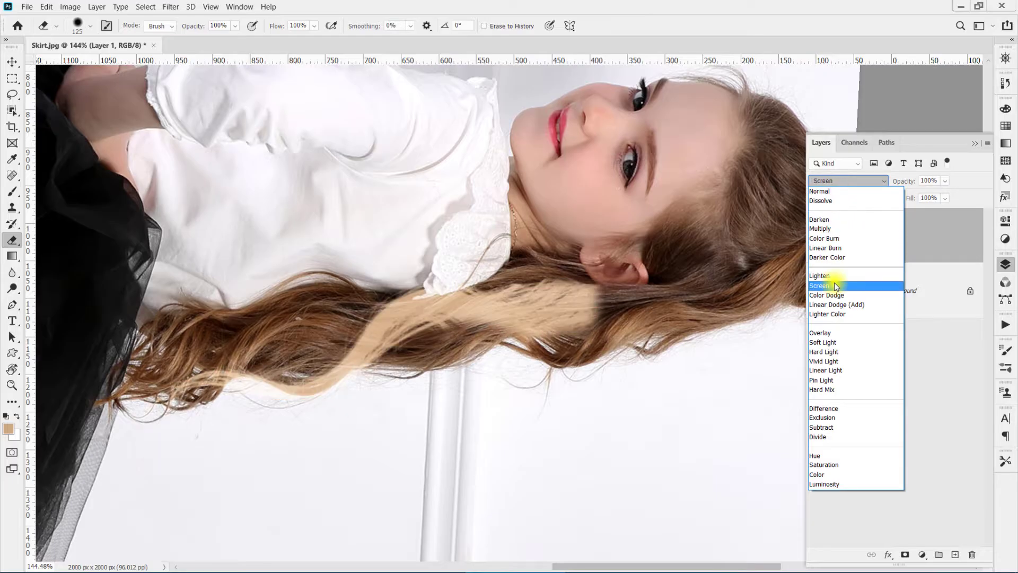
Step: Set Layer 1 to Overlay blend mode and reset the view rotation to upright
left_click(834, 333)
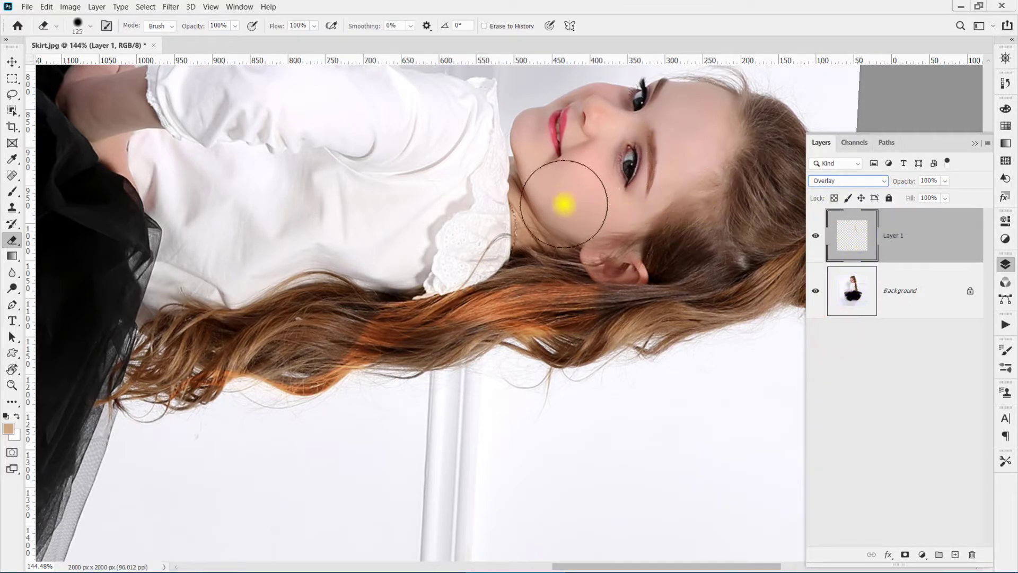
left_click(12, 368)
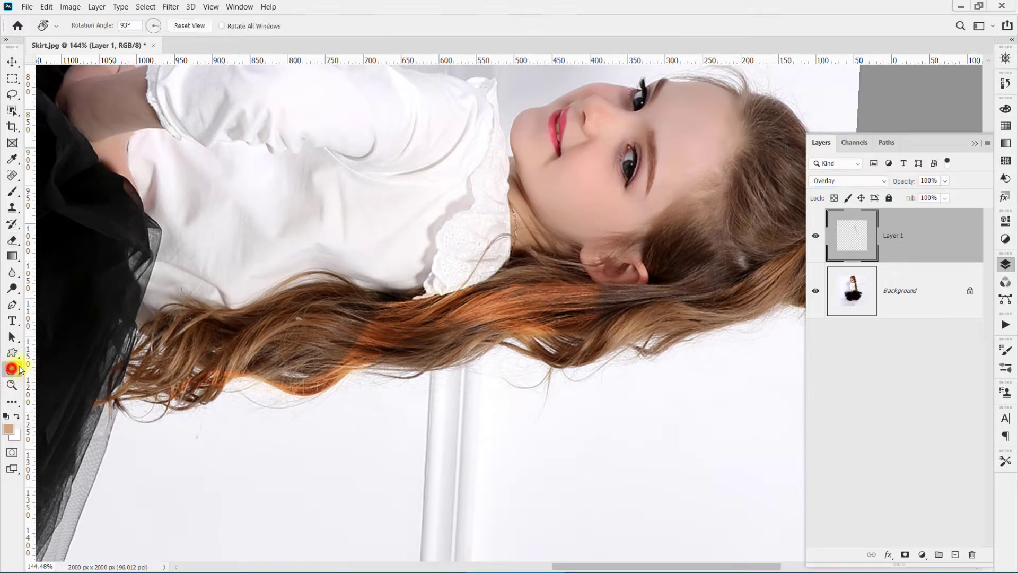
left_click(190, 26)
Step: Zoom out and pan the view to show the girl's head
key("v")
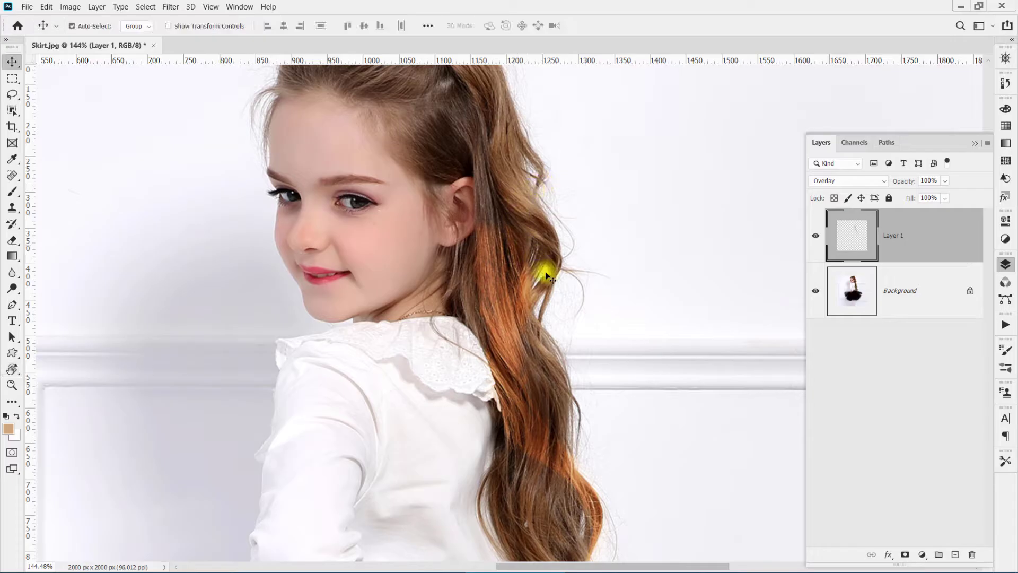
key("z")
left_click(488, 265, "alt")
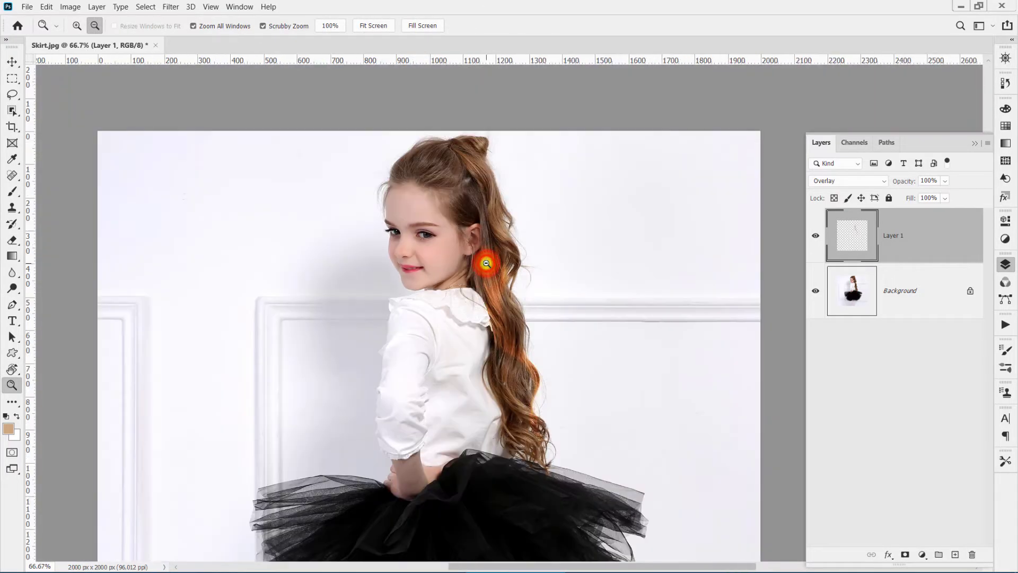
left_click_drag(514, 308, 530, 220)
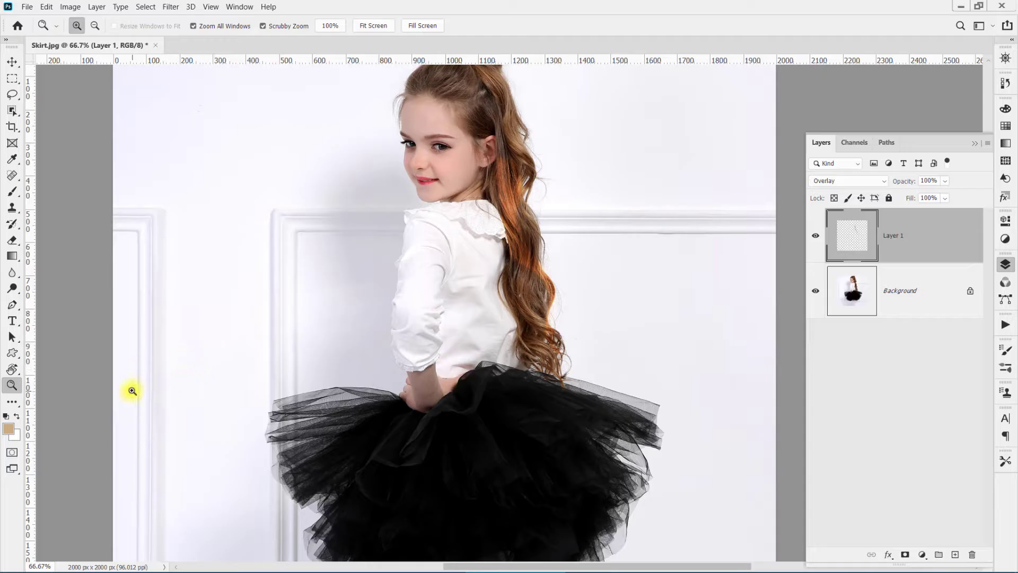
Step: Use Edit Toolbar to move the Artboard and Move tools into Extra Tools, then apply
left_click(13, 403)
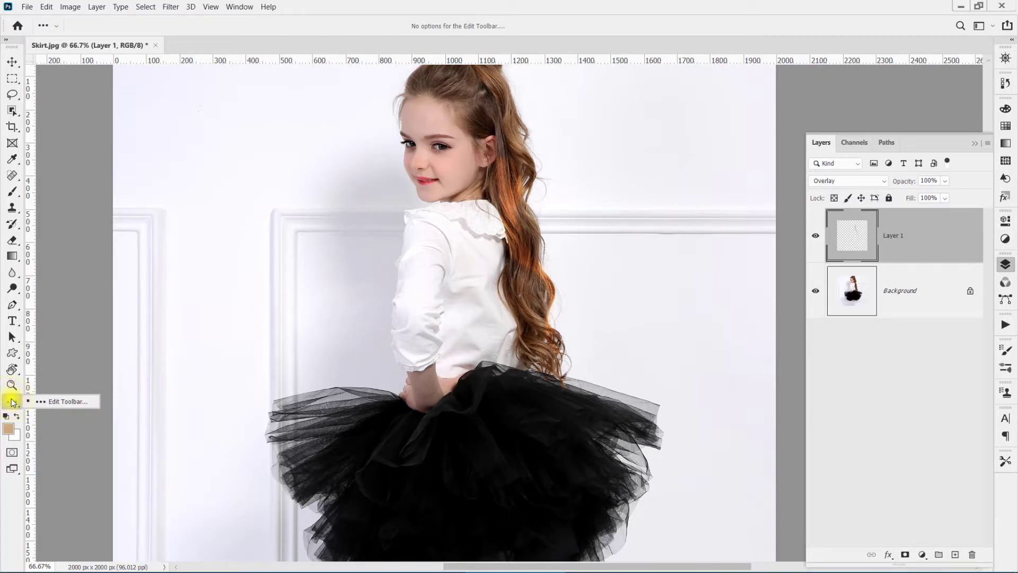
left_click(45, 402)
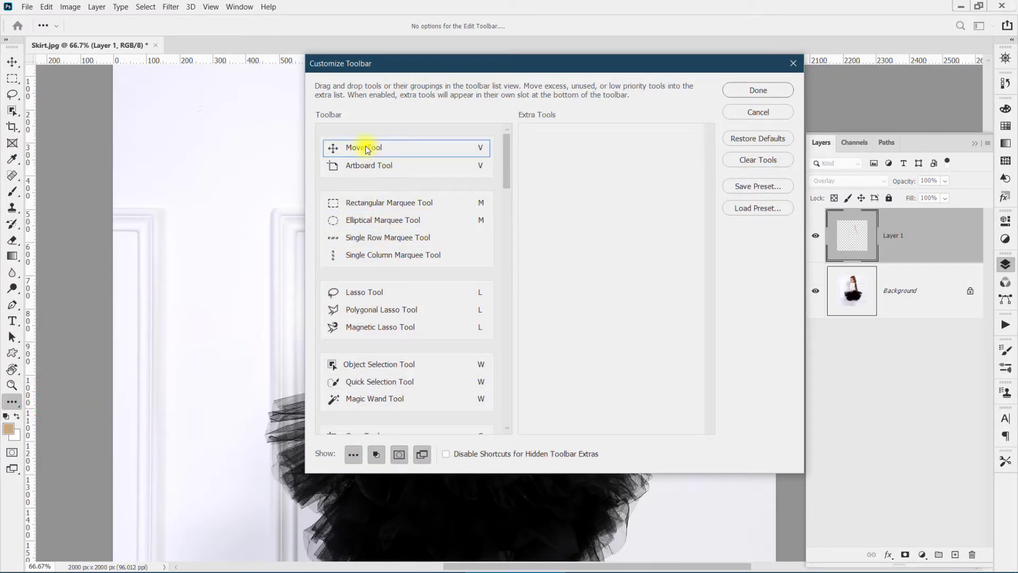
left_click_drag(357, 165, 563, 184)
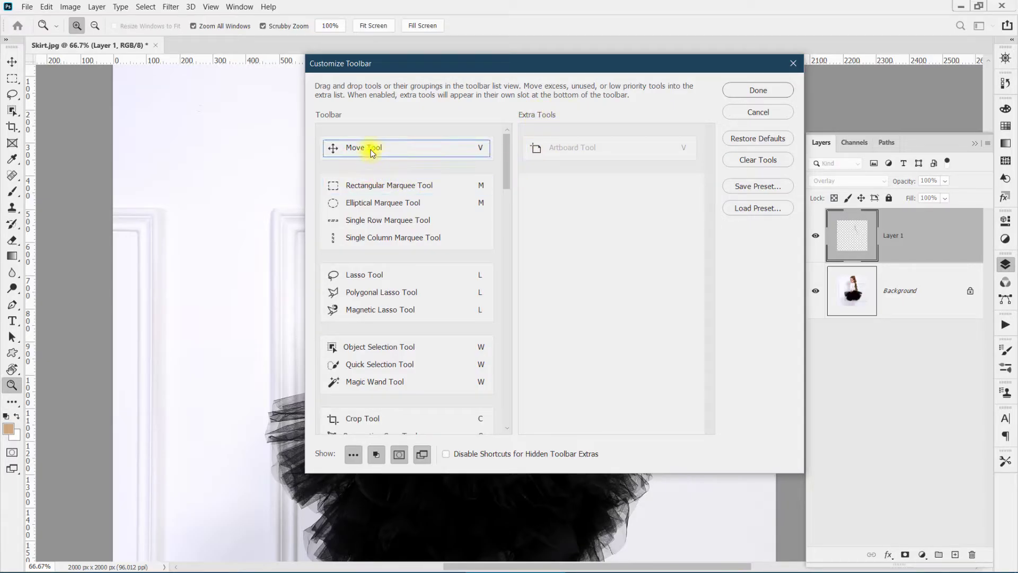
left_click_drag(384, 155, 607, 206)
left_click(747, 96)
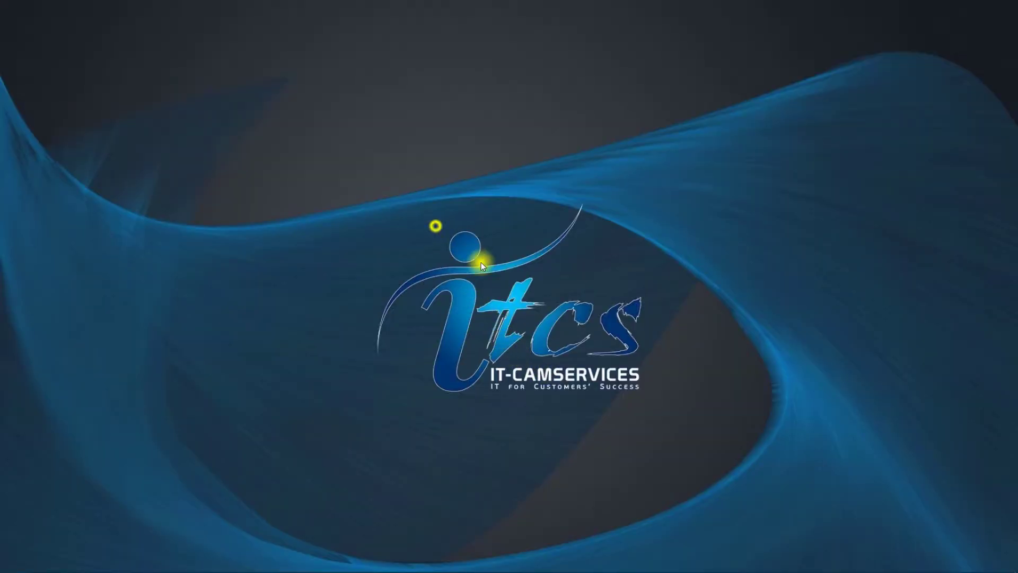
Step: Set the Windows display scaling to 175%, close Settings and switch back to Photoshop
right_click(435, 222)
left_click(491, 371)
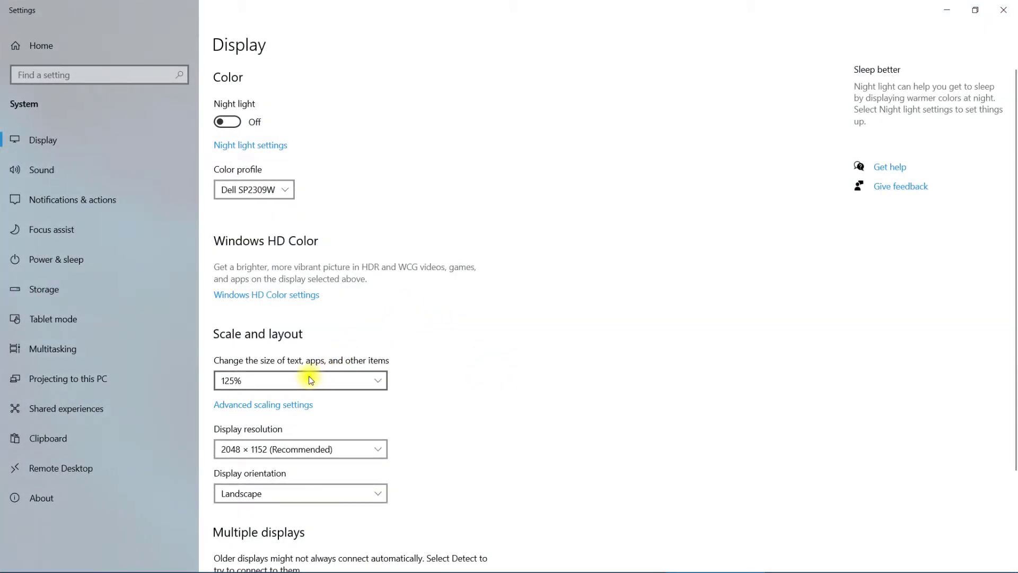
left_click(308, 378)
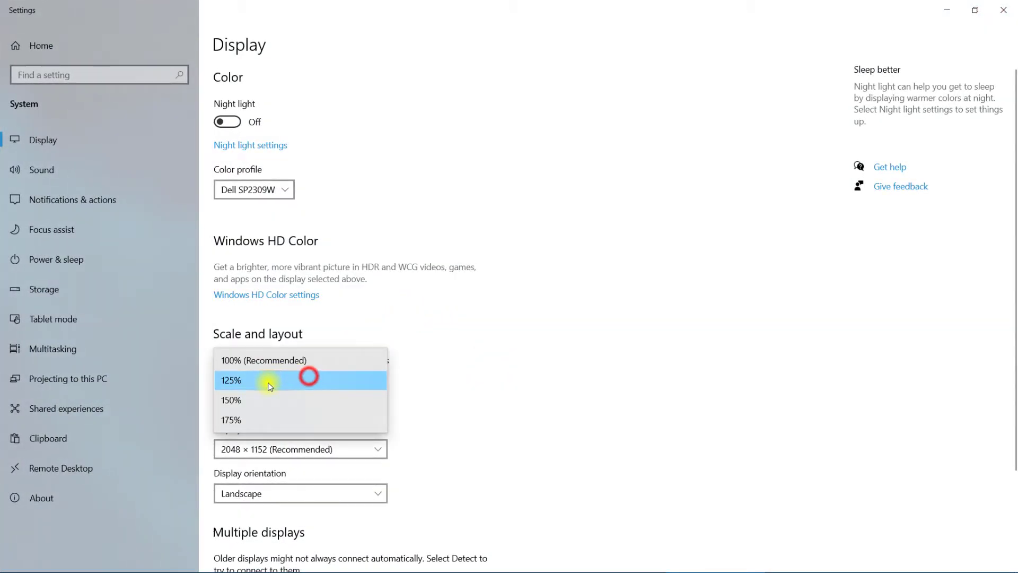
left_click(250, 416)
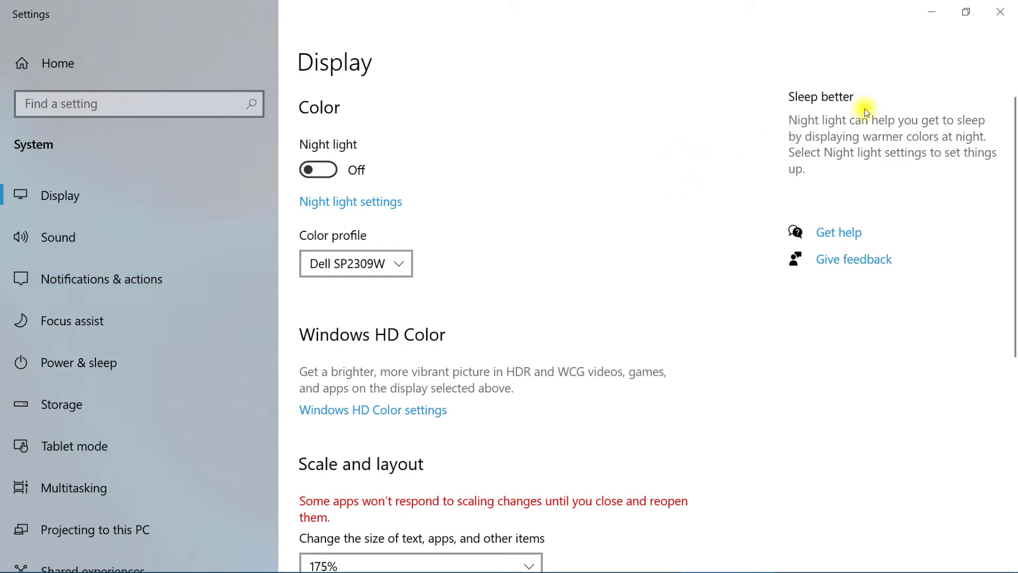
left_click(996, 12)
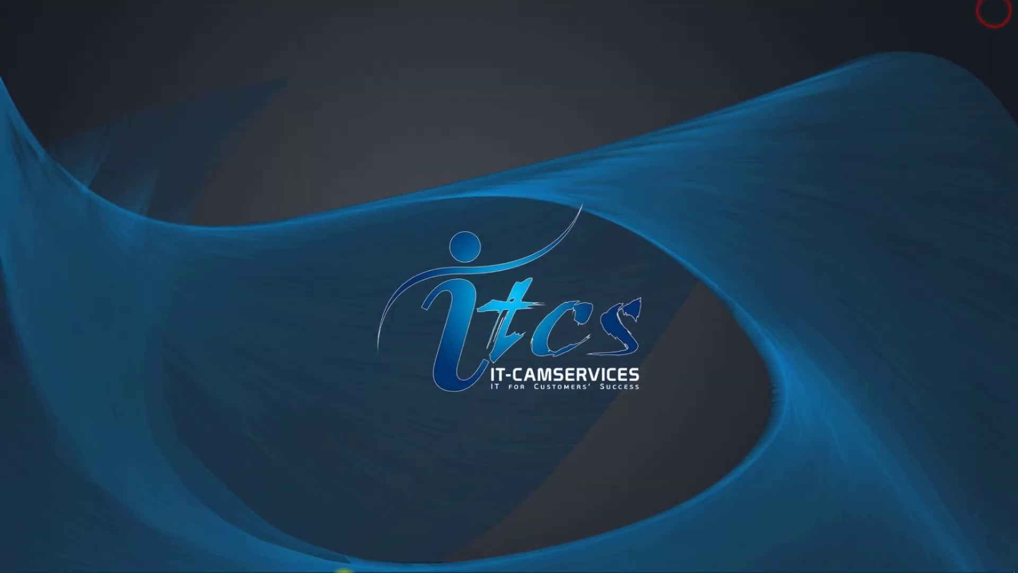
left_click(603, 548)
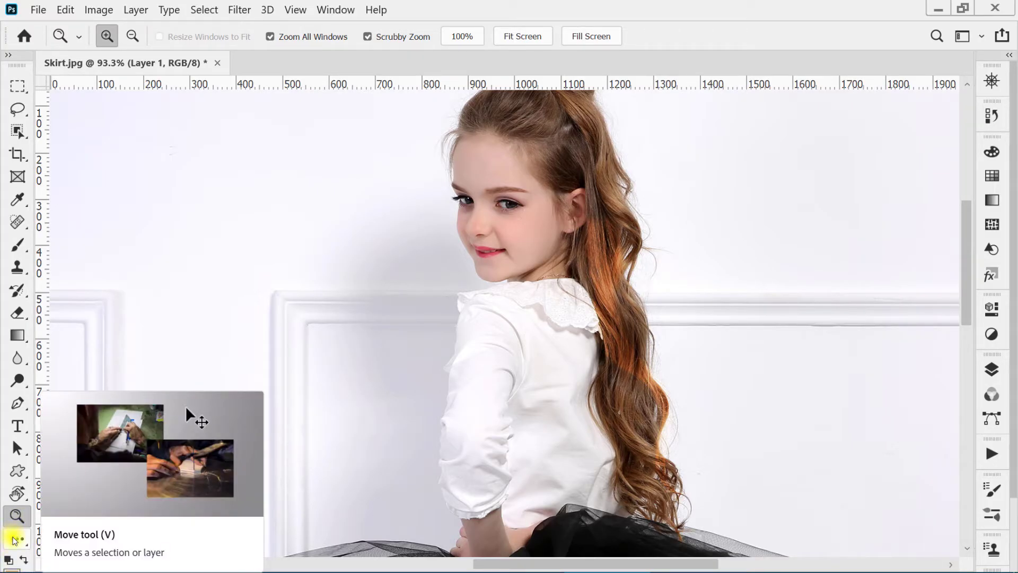
Step: Open the toolbar customisation dialog and restore the default tool layout
left_click(14, 540)
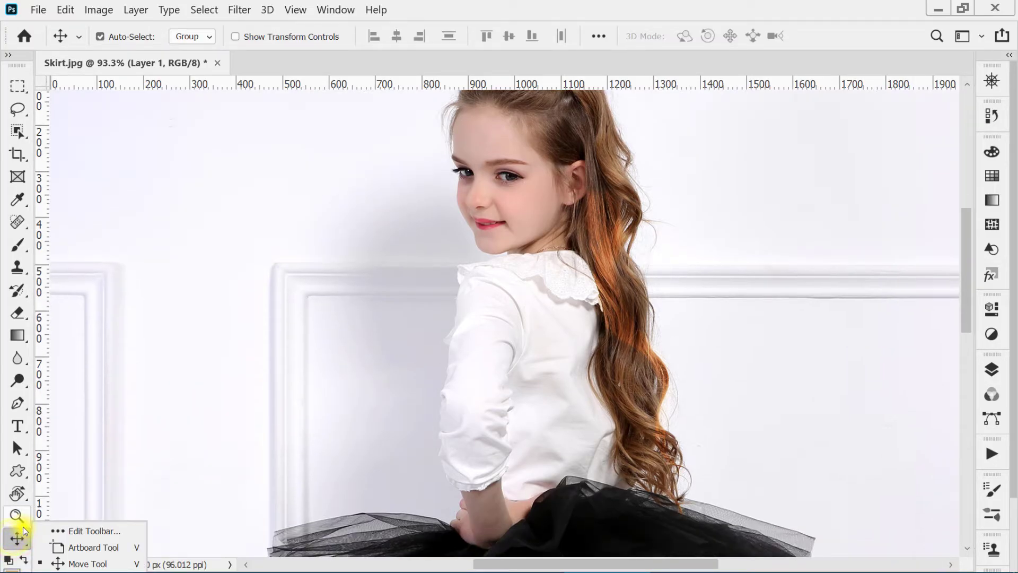
scroll(18, 543, "down", 1)
left_click(85, 531)
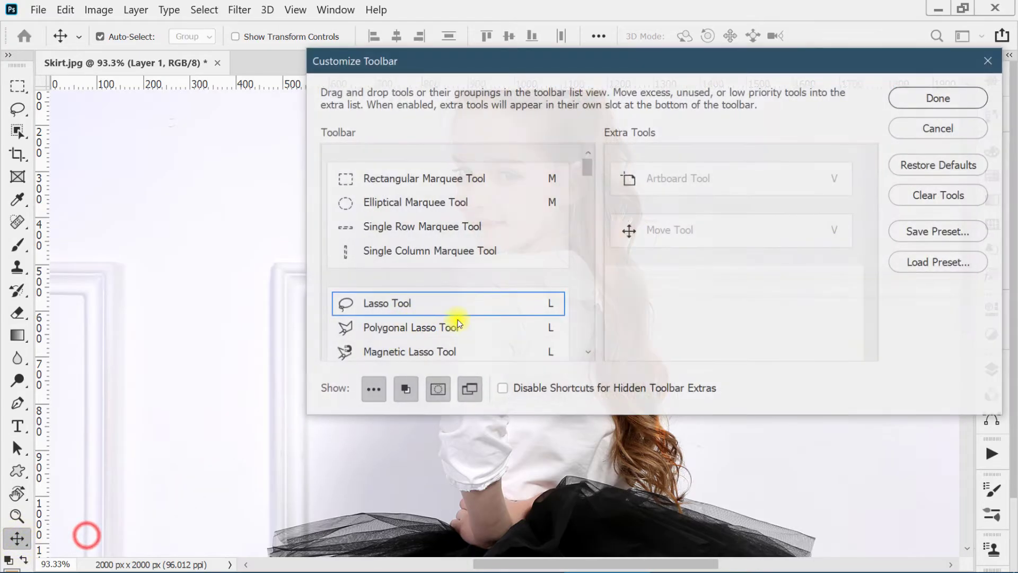
left_click(925, 164)
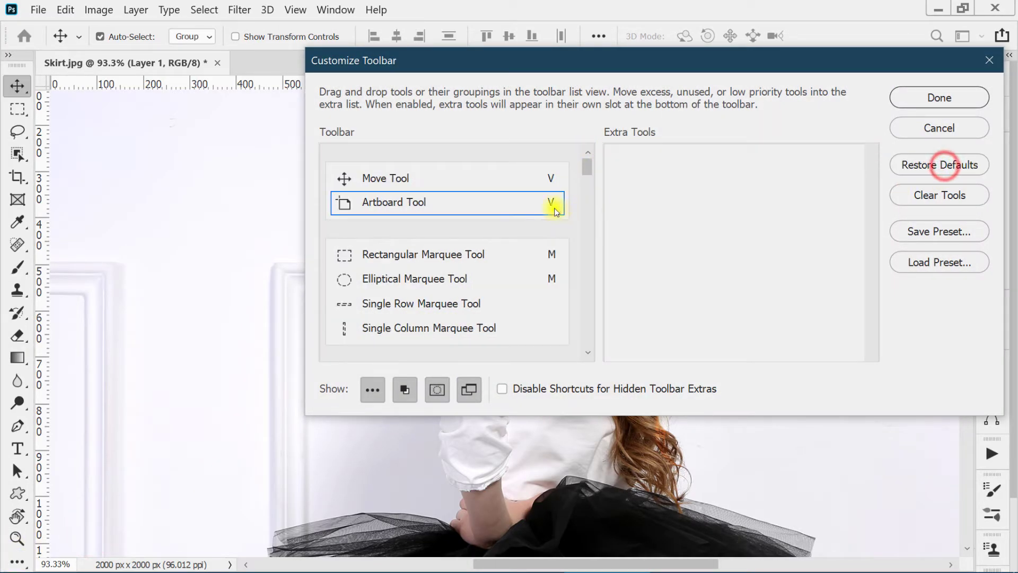
Step: Move the Zoom, Hand and Rotate View tools into Extra Tools
left_click_drag(587, 164, 592, 386)
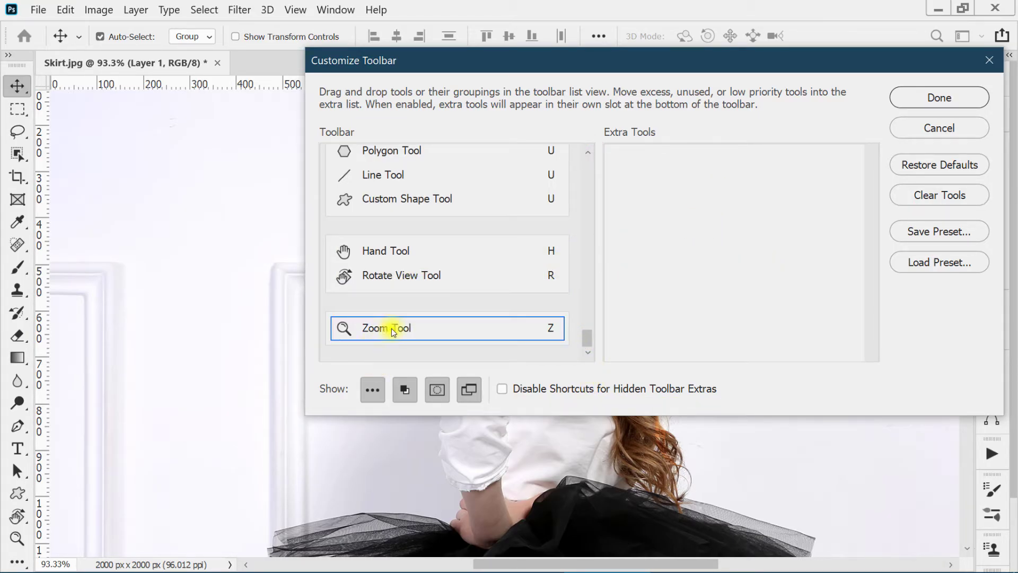
left_click_drag(393, 332, 700, 207)
left_click_drag(369, 304, 604, 302)
left_click_drag(408, 322, 694, 281)
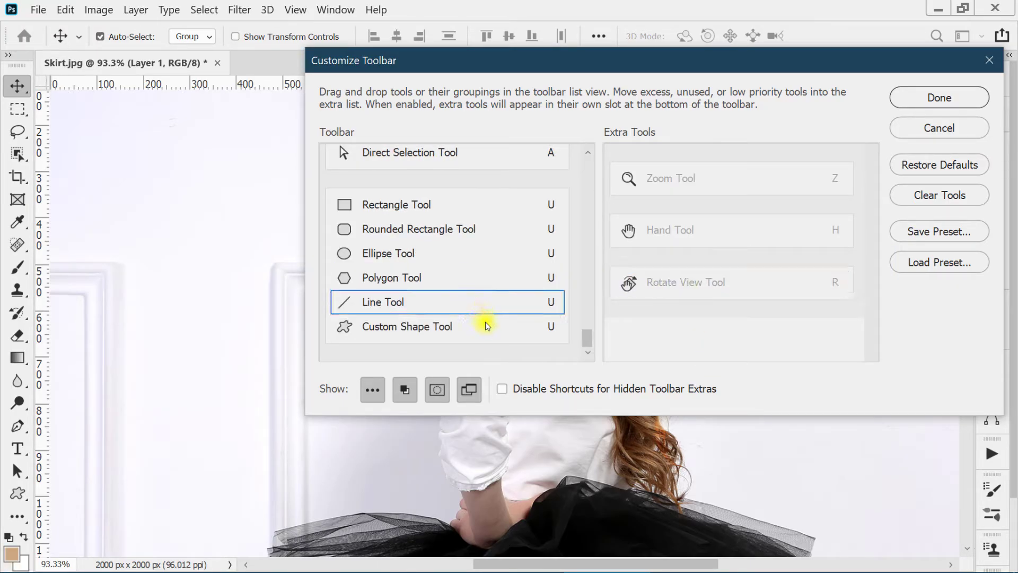
Step: Move the 3D Material Drop, Count and Note tools into Extra Tools
scroll(489, 333, "up", 10)
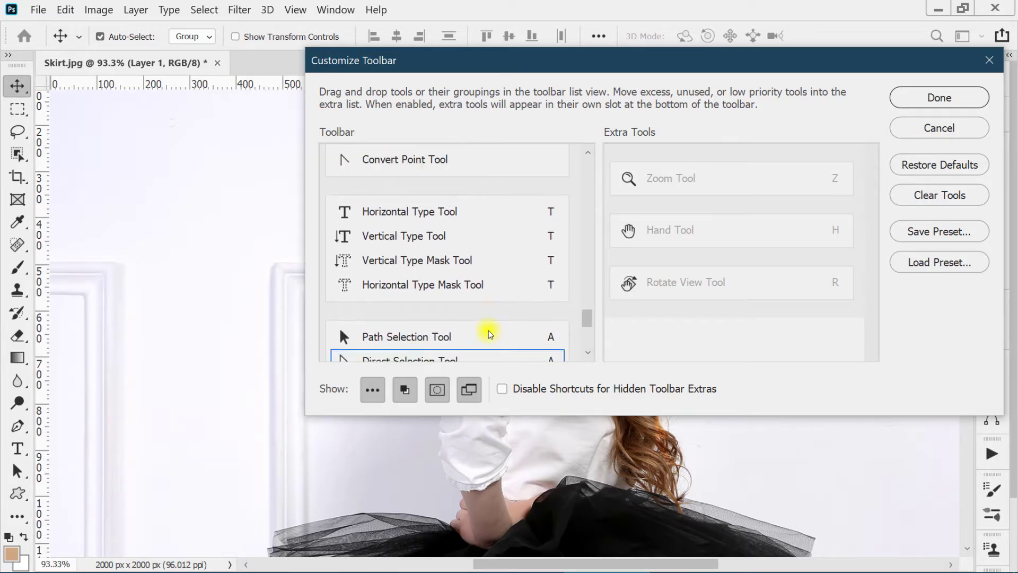
scroll(489, 333, "up", 8)
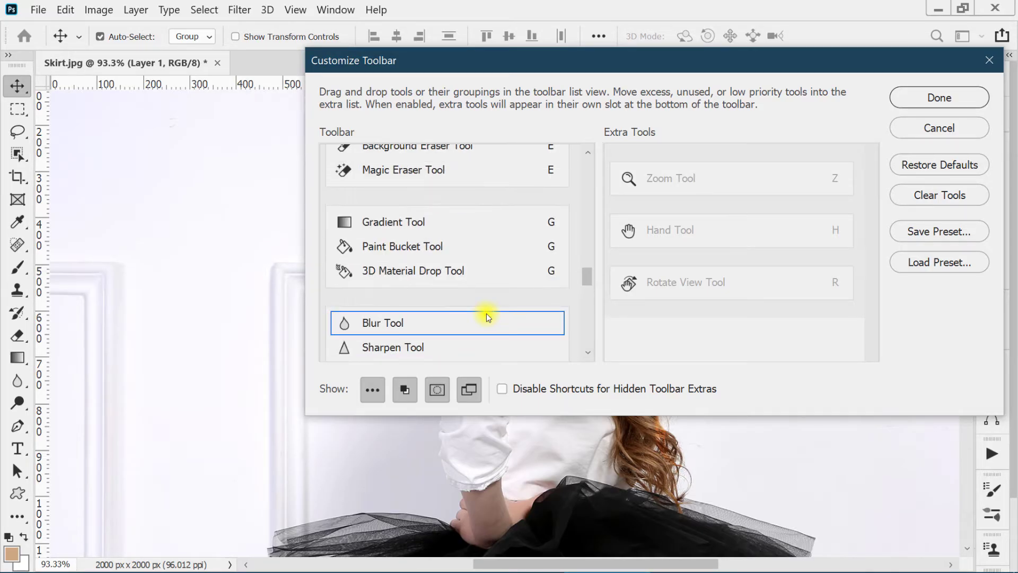
scroll(488, 317, "up", 2)
scroll(467, 307, "down", 1)
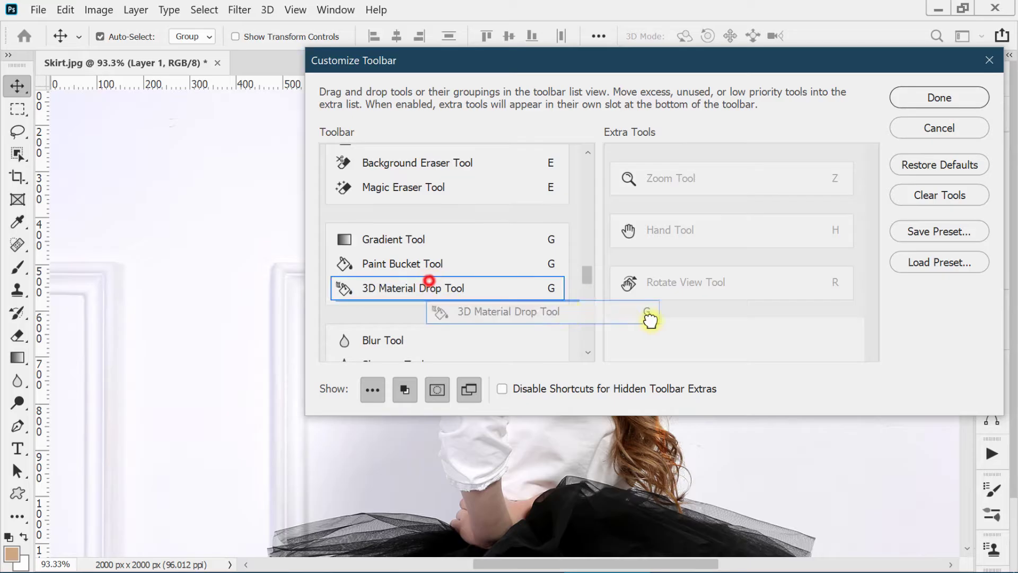
left_click_drag(650, 319, 721, 341)
scroll(454, 296, "up", 2)
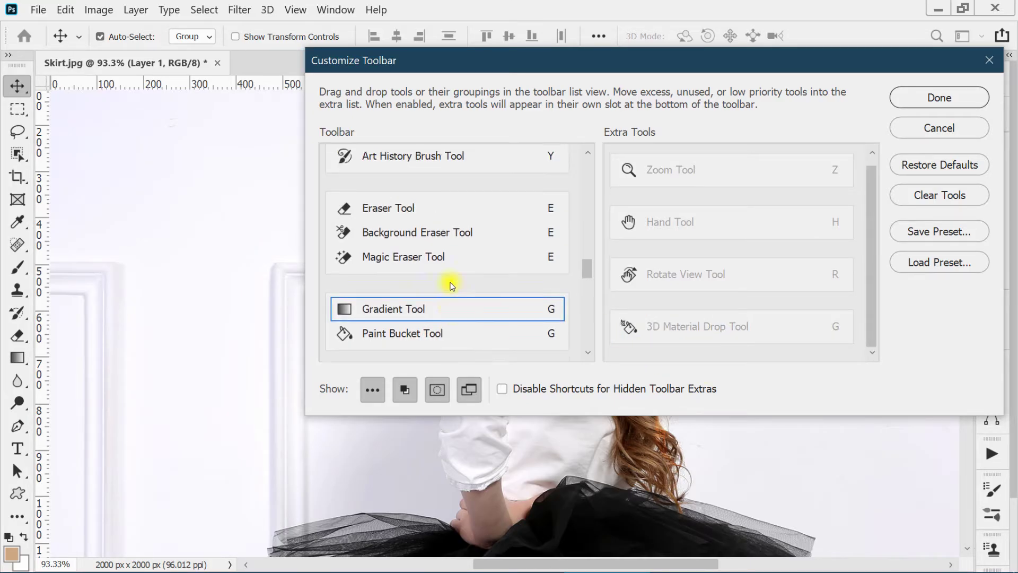
scroll(452, 286, "up", 8)
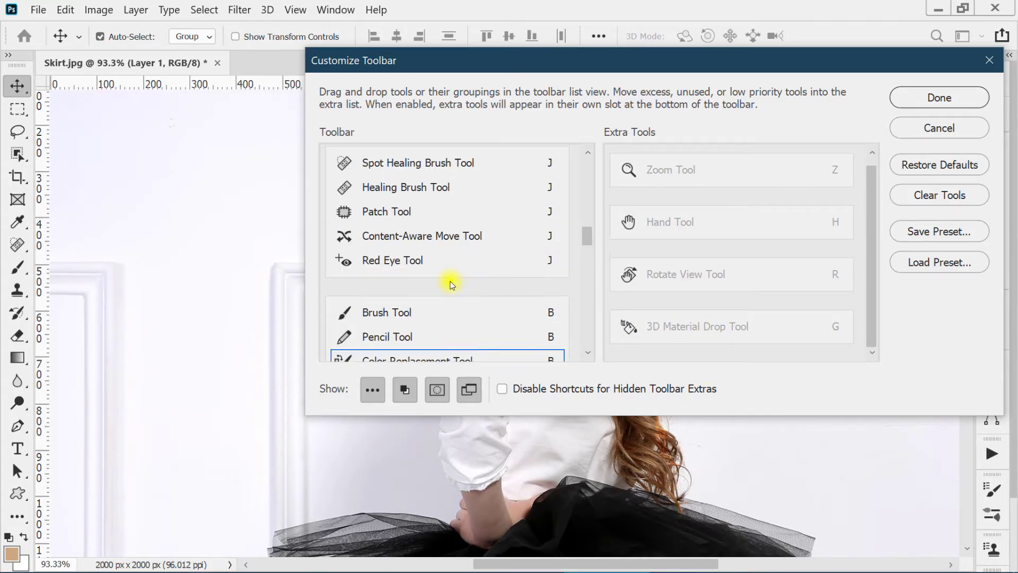
scroll(451, 284, "up", 5)
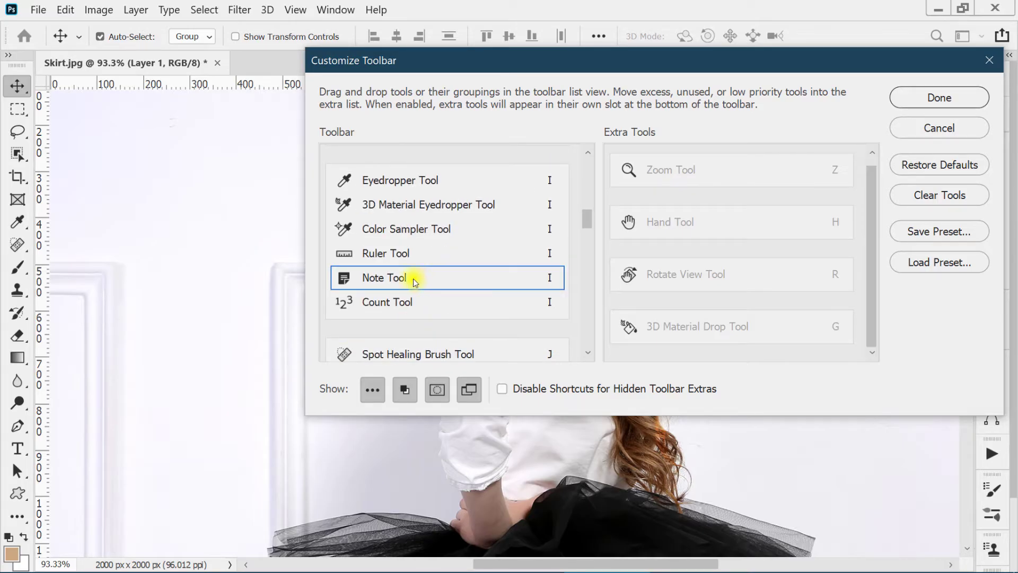
left_click_drag(415, 281, 705, 342)
Step: Move the Artboard Tool into Extra Tools and apply the customised toolbar
scroll(449, 236, "up", 2)
scroll(449, 234, "up", 5)
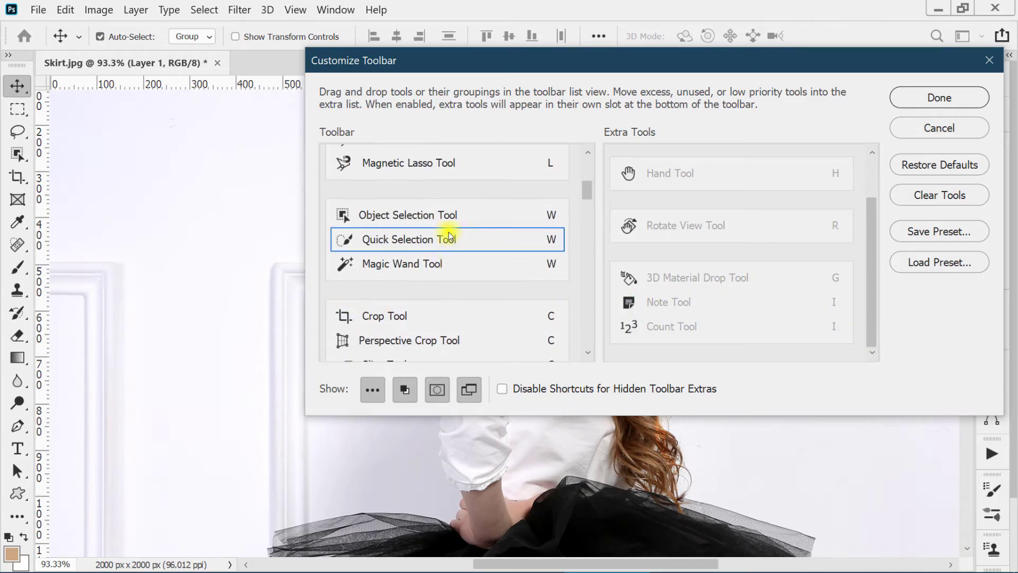
scroll(448, 234, "up", 3)
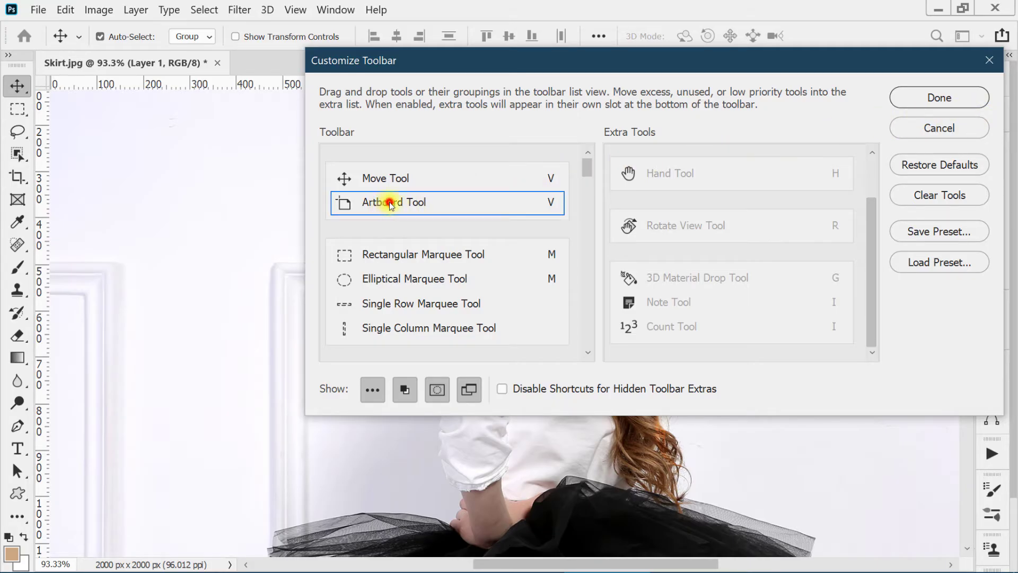
left_click_drag(389, 204, 687, 152)
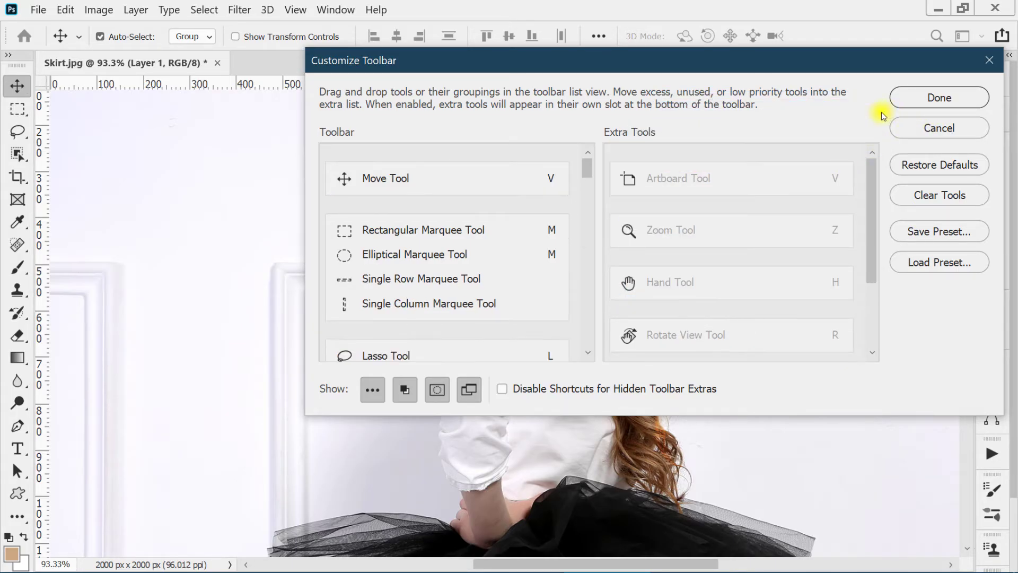
left_click(942, 98)
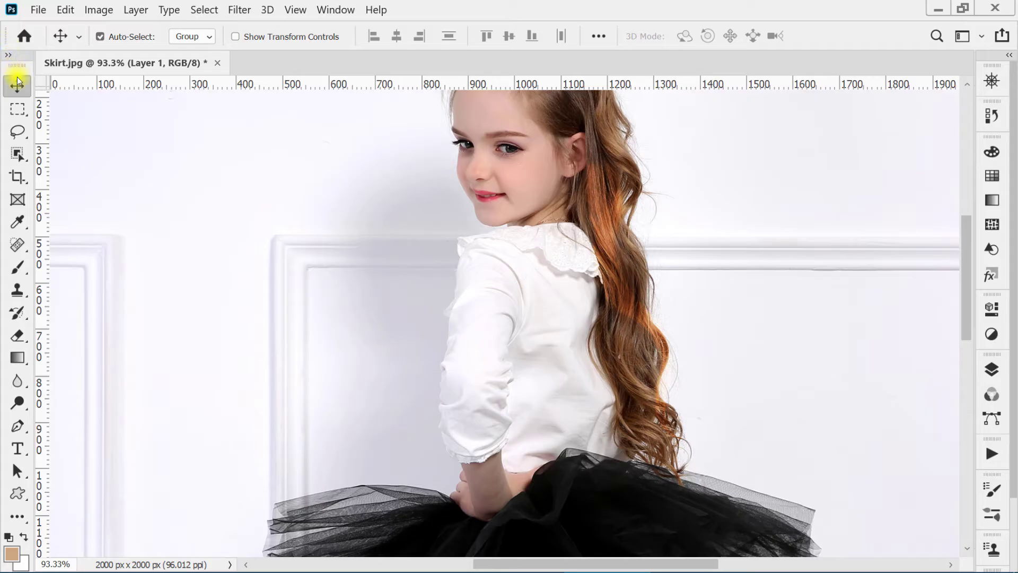
Step: Float the Tools panel, pick Zoom from the extra tools flyout, and reopen Edit Toolbar
left_click_drag(17, 68, 155, 16)
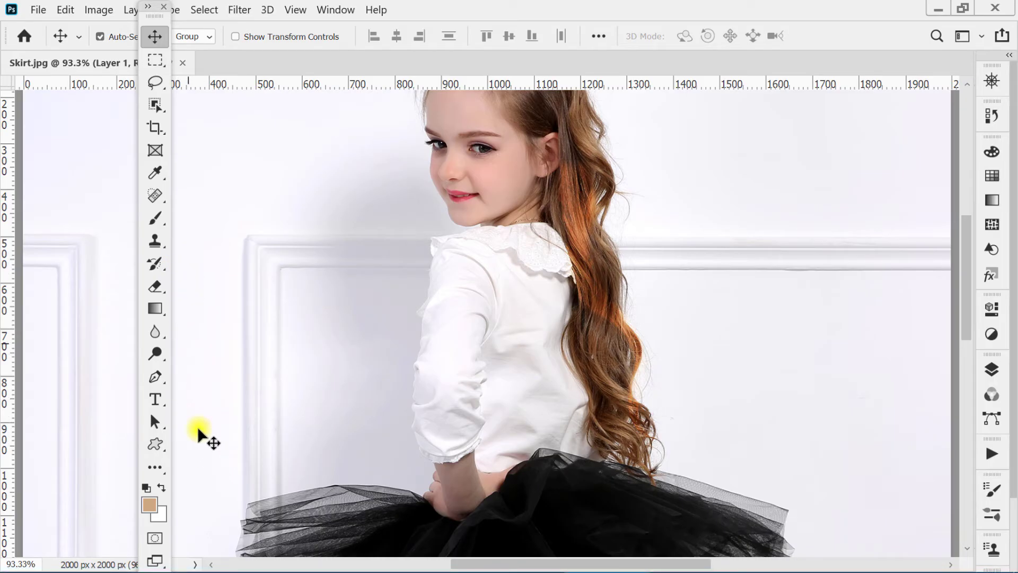
left_click(156, 465)
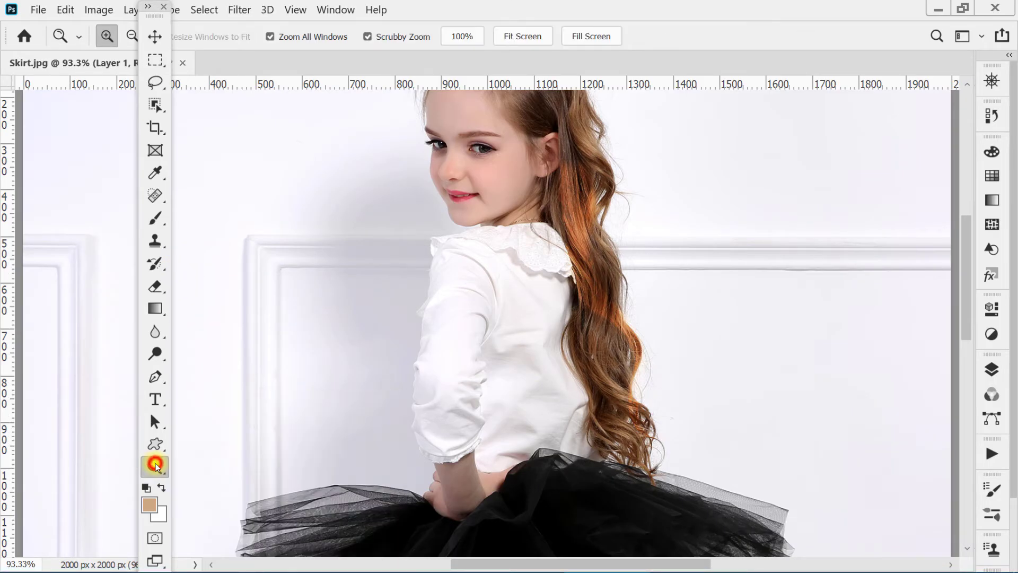
left_click(155, 469)
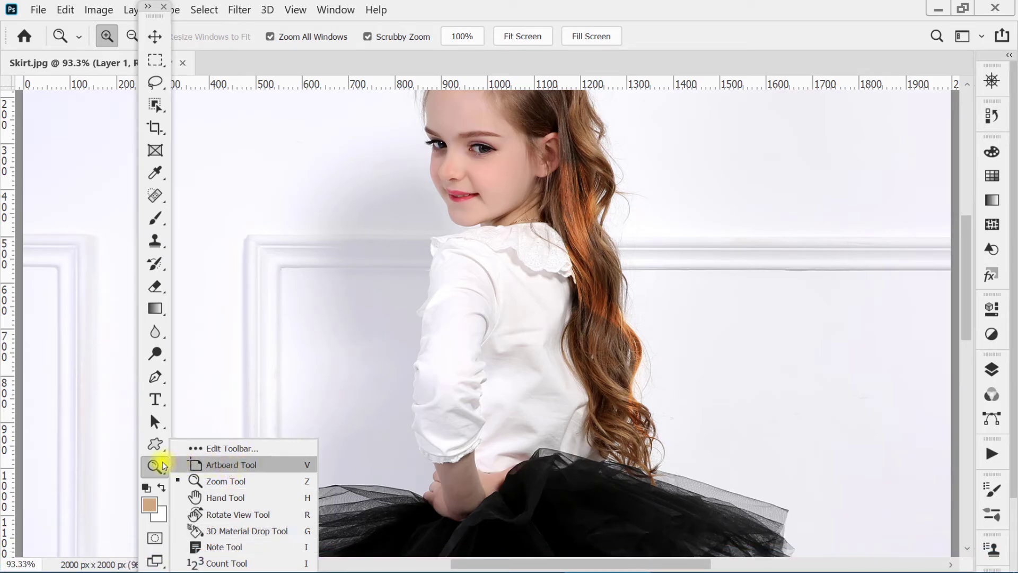
left_click(233, 448)
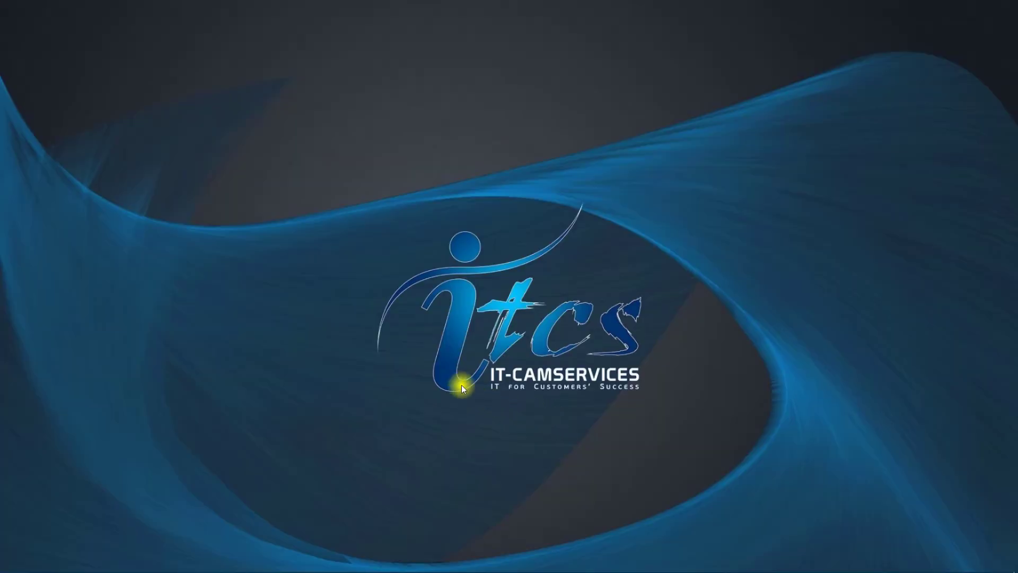
Step: Lower the Windows display scaling to 125%, close Settings and return to Photoshop
right_click(457, 375)
left_click(510, 340)
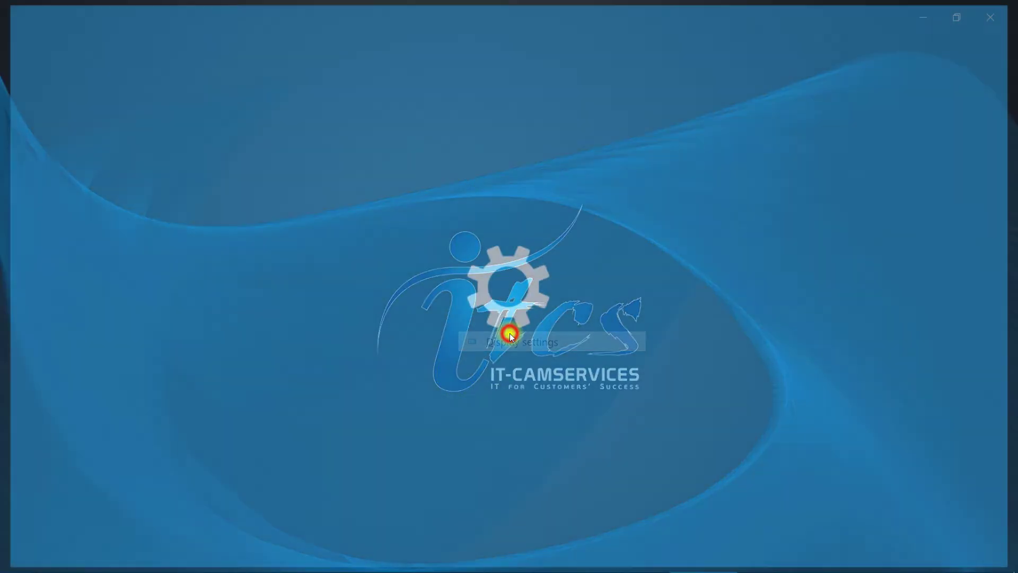
scroll(424, 403, "down", 5)
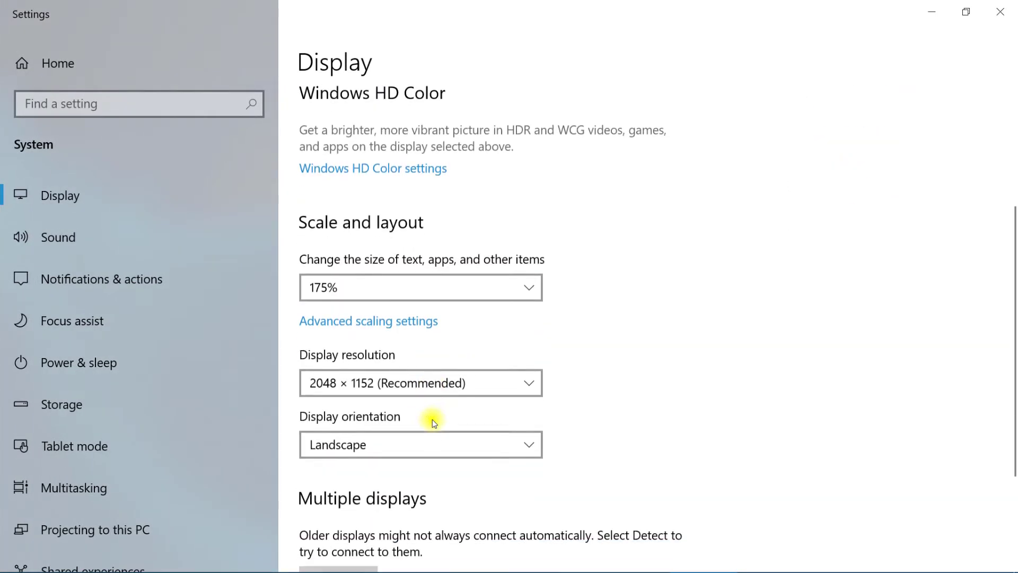
left_click(448, 271)
left_click(315, 216)
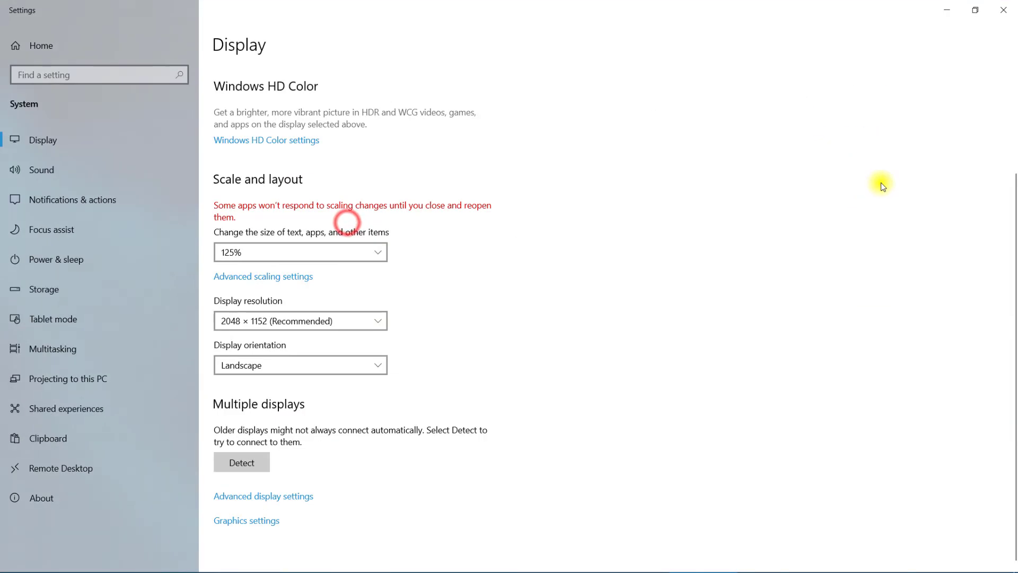
left_click(1008, 20)
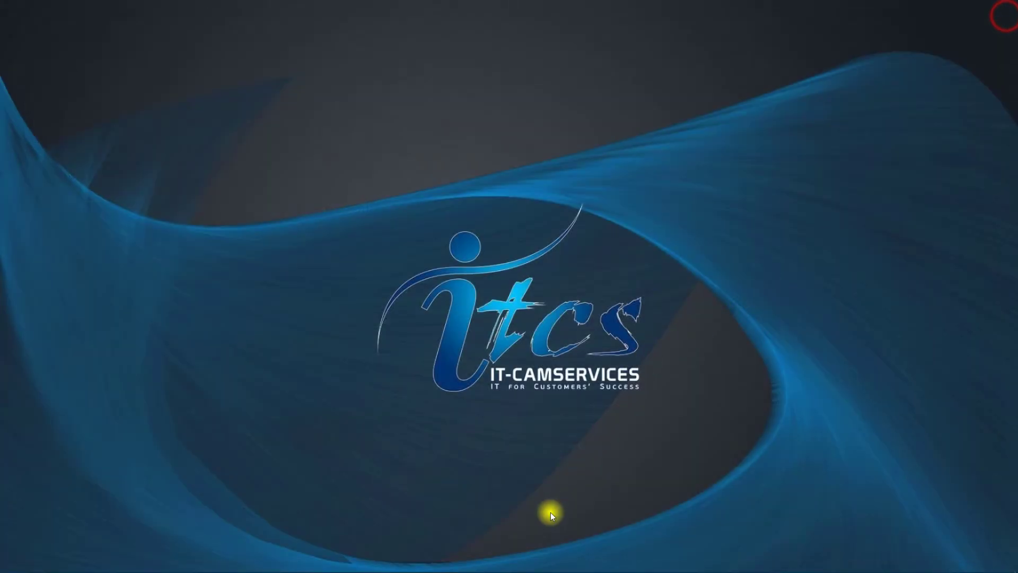
left_click(506, 566)
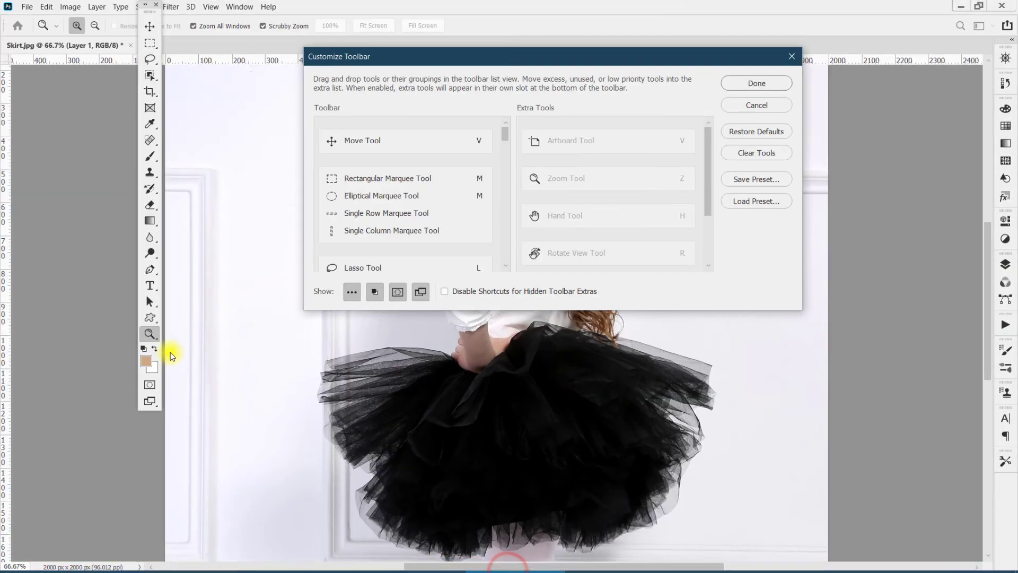
Step: Restore the default toolbar, check the extra tools slot, and dock the Tools panel on the left
left_click(751, 133)
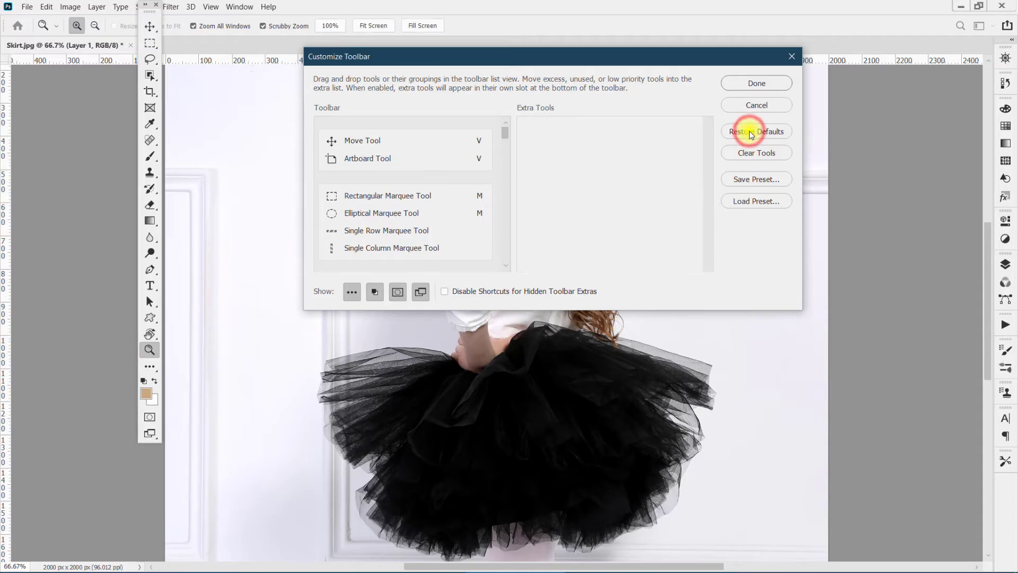
left_click(740, 85)
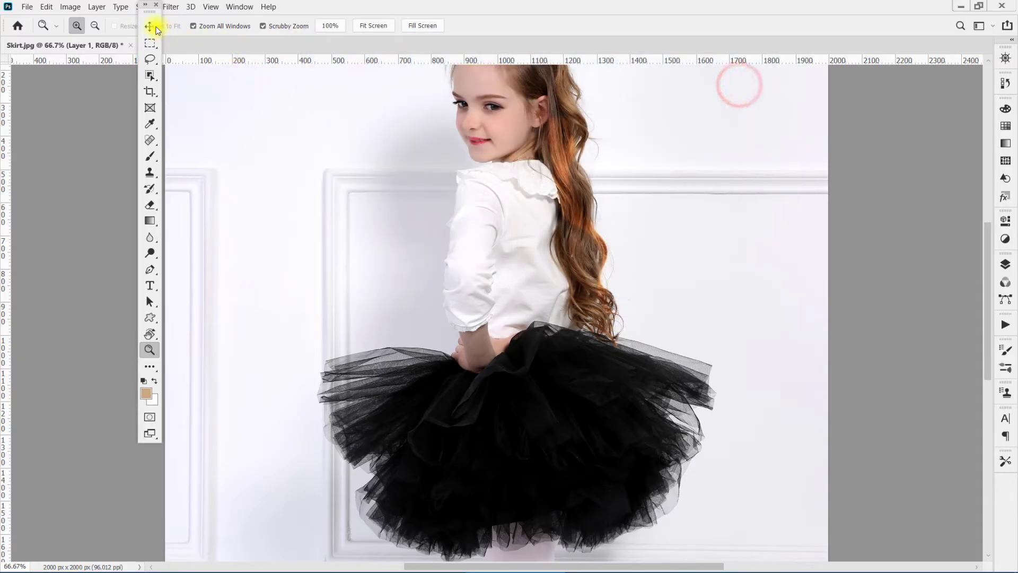
left_click(147, 367)
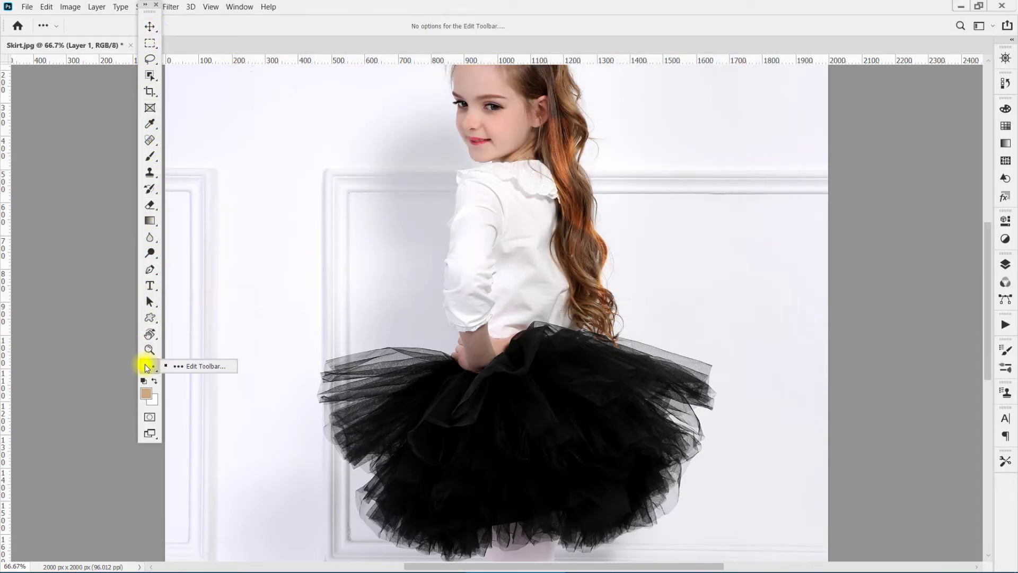
left_click(158, 367)
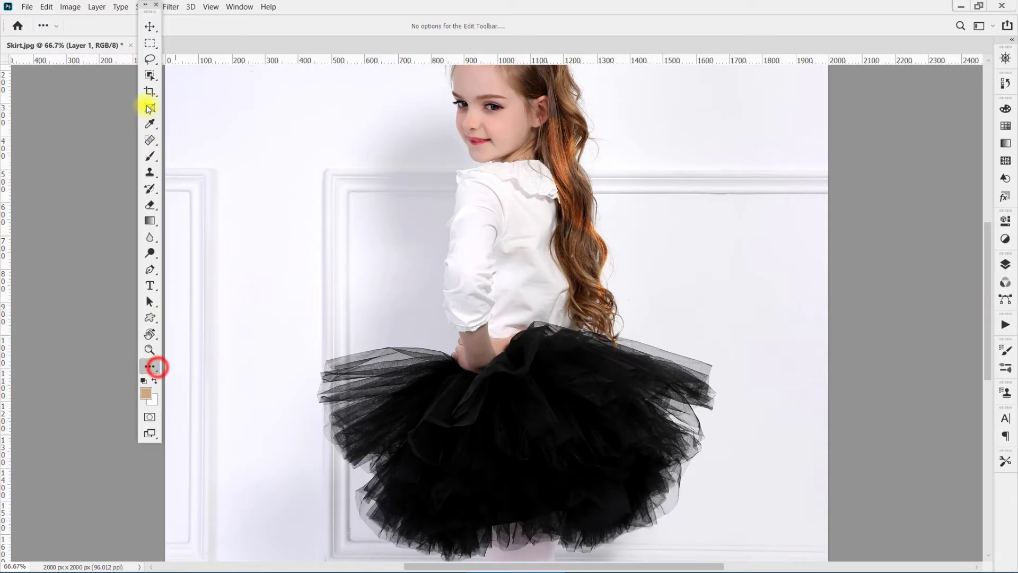
left_click_drag(149, 12, 9, 64)
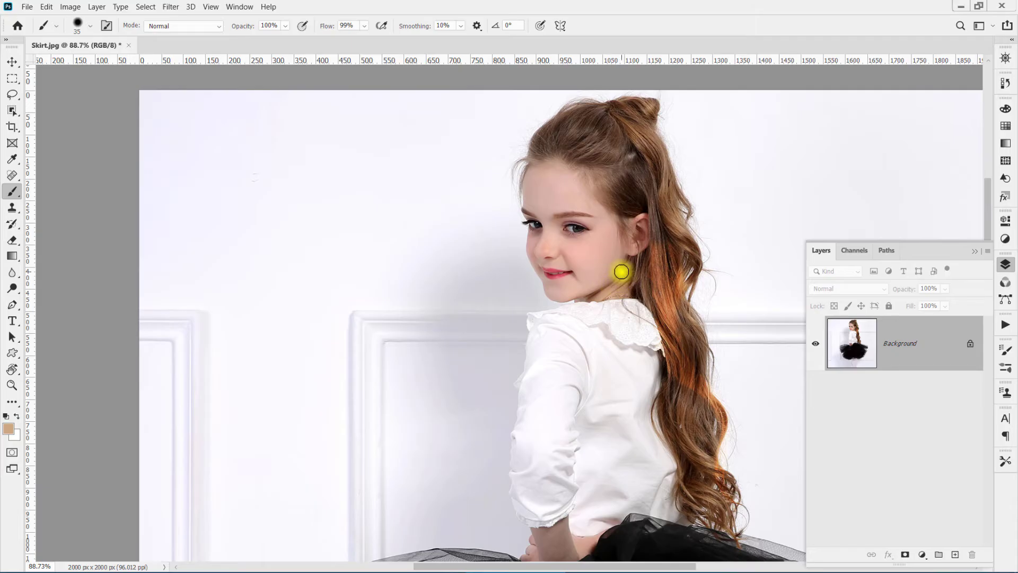
Step: Zoom in on the girl's head and hairline, then switch to Quick Mask mode
scroll(621, 271, "down", 2)
scroll(625, 254, "right", 2)
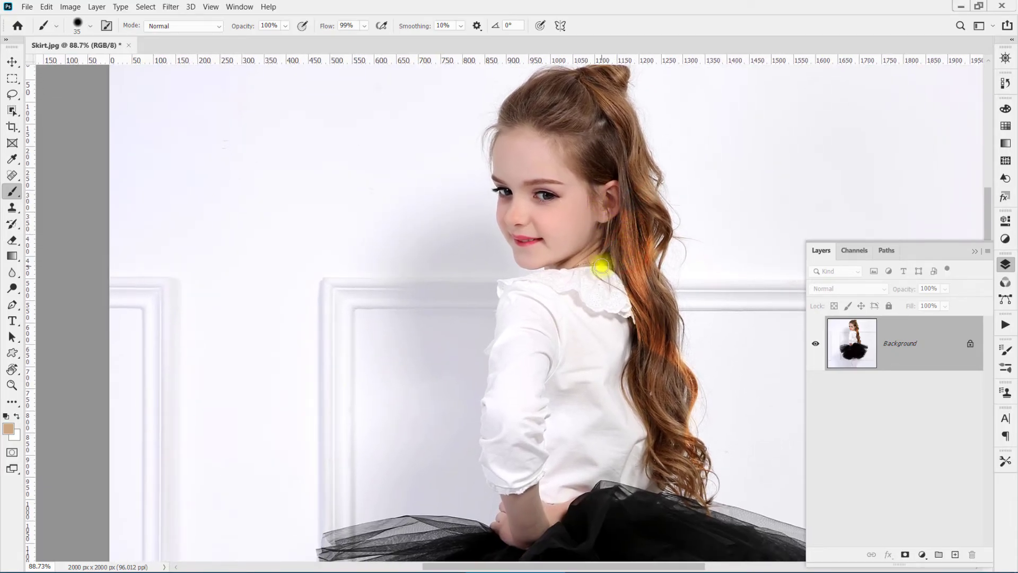
scroll(596, 257, "down", 1)
scroll(581, 170, "up", 5)
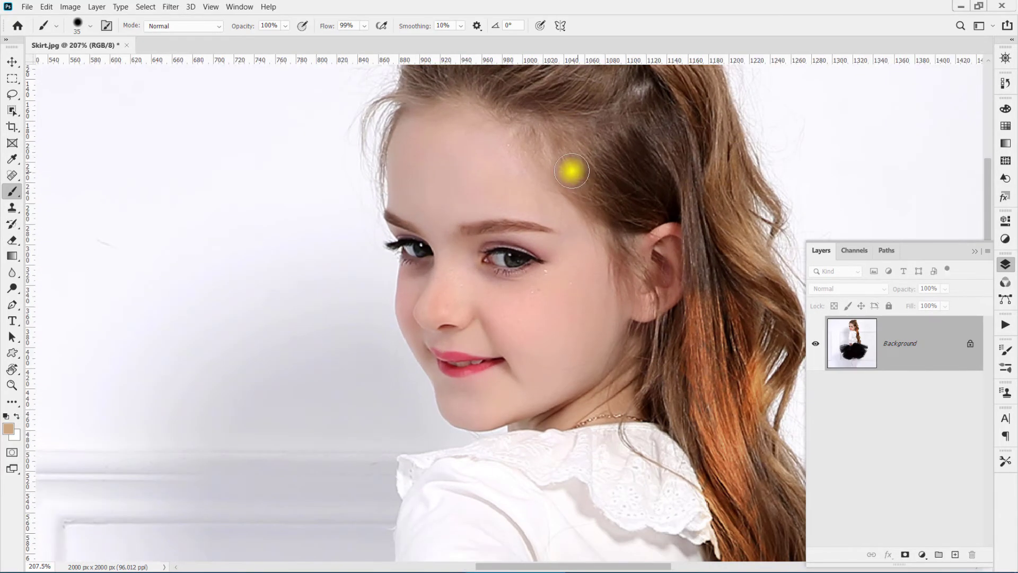
left_click_drag(536, 186, 533, 251)
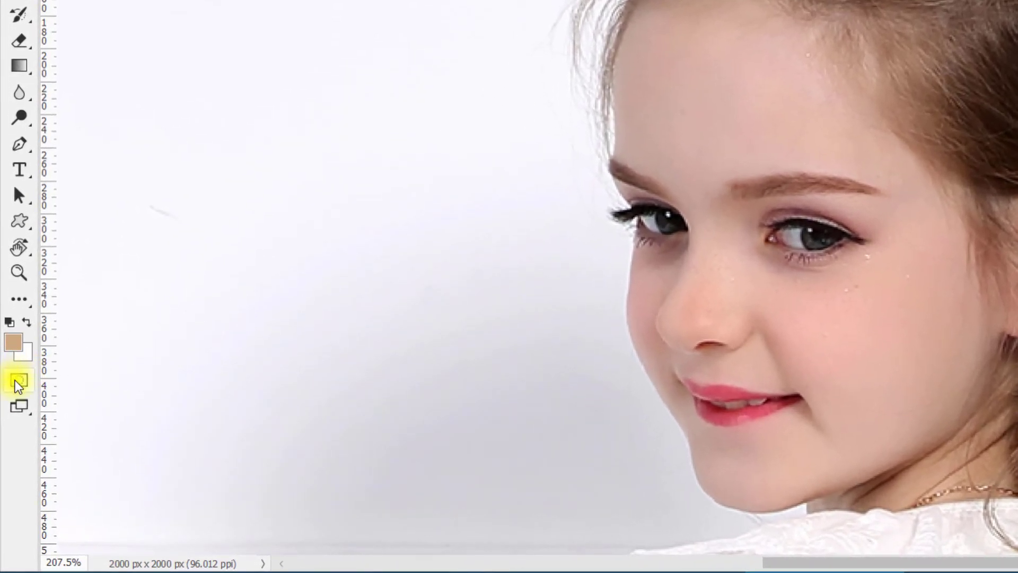
left_click(11, 452)
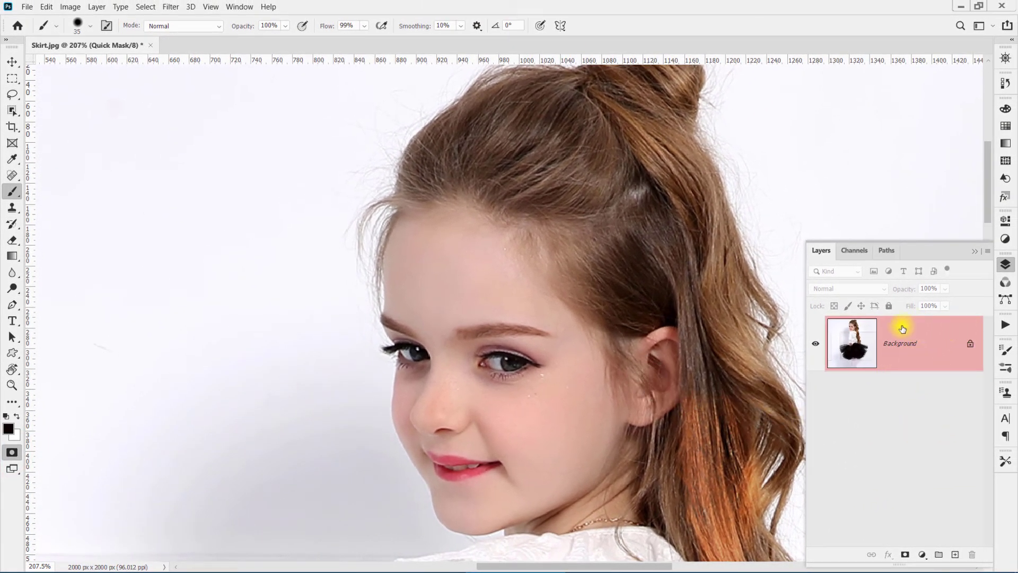
Step: Paint the Quick Mask along the hairline and over the hair toward the bun
left_click_drag(567, 178, 572, 231)
mouse_move(403, 265)
left_mouse_down()
mouse_move(374, 293)
mouse_move(384, 265)
mouse_move(398, 373)
mouse_move(375, 284)
mouse_move(413, 249)
mouse_move(404, 212)
mouse_move(387, 220)
mouse_move(390, 237)
mouse_move(387, 215)
mouse_move(371, 248)
mouse_move(372, 227)
mouse_move(365, 289)
left_mouse_up()
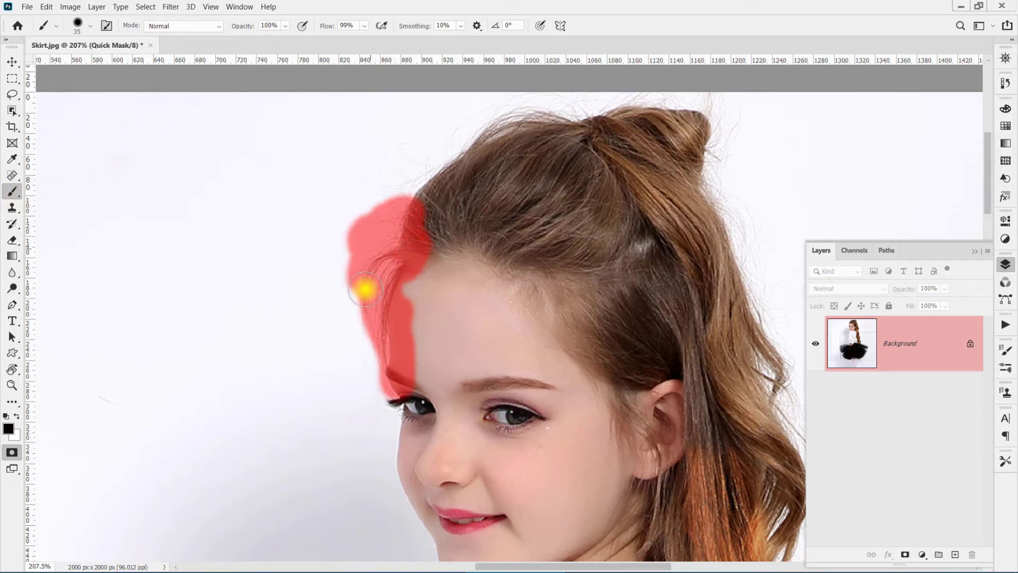
mouse_move(396, 223)
left_mouse_down()
mouse_move(404, 154)
mouse_move(379, 198)
mouse_move(504, 159)
mouse_move(453, 141)
mouse_move(538, 101)
mouse_move(718, 106)
mouse_move(713, 165)
mouse_move(782, 403)
mouse_move(768, 424)
mouse_move(614, 177)
mouse_move(672, 166)
mouse_move(676, 256)
mouse_move(666, 256)
mouse_move(644, 318)
mouse_move(682, 341)
mouse_move(661, 402)
mouse_move(669, 495)
mouse_move(604, 293)
left_mouse_up()
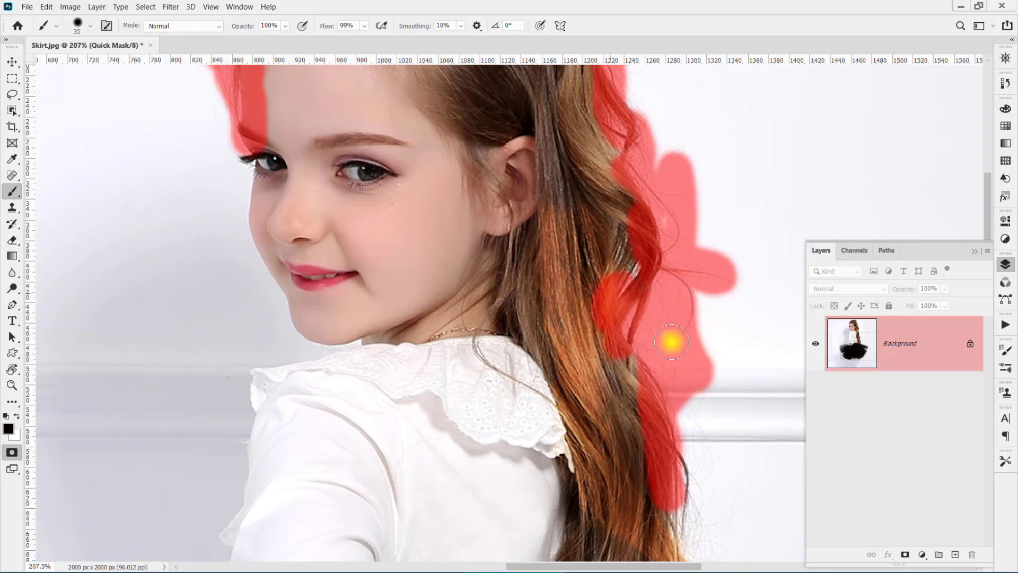
mouse_move(621, 410)
left_mouse_down()
mouse_move(597, 216)
mouse_move(608, 173)
mouse_move(684, 425)
mouse_move(657, 444)
mouse_move(689, 363)
mouse_move(677, 320)
mouse_move(672, 482)
left_mouse_up()
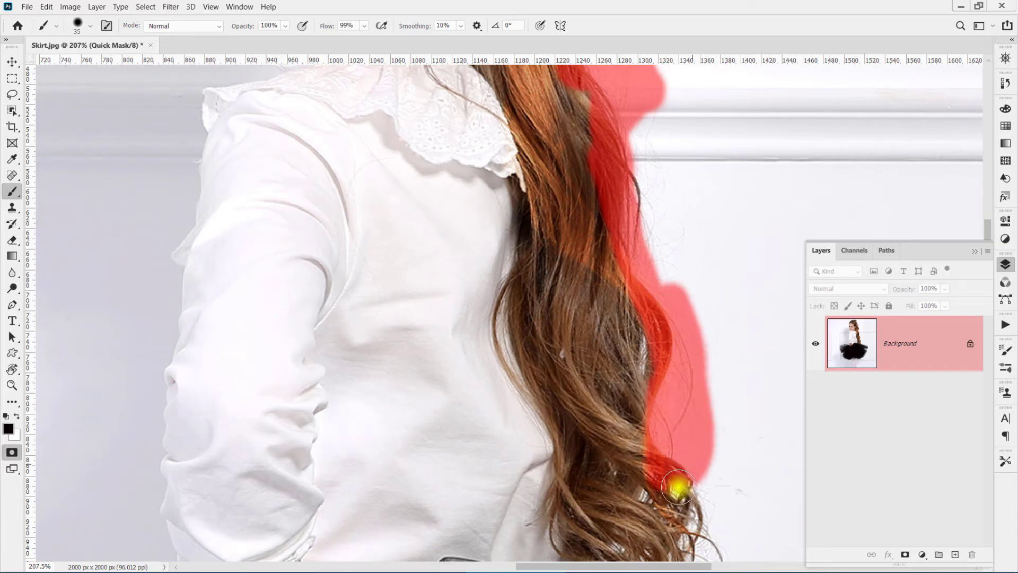
Step: Extend the mask over the face, shirt and tutu, filling any remaining gaps
scroll(672, 482, "down", 5)
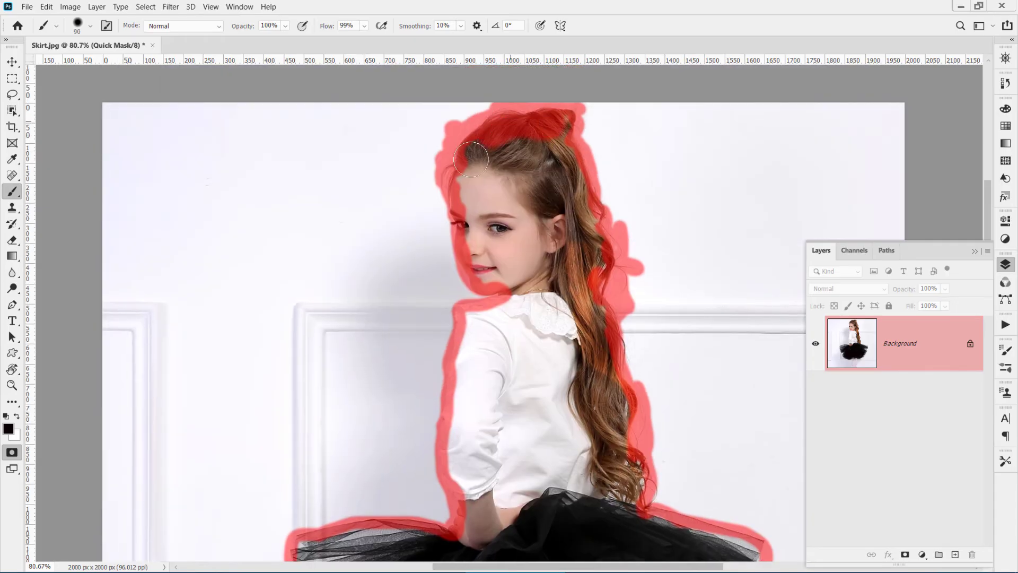
mouse_move(567, 239)
left_mouse_down()
mouse_move(515, 157)
mouse_move(589, 419)
left_mouse_up()
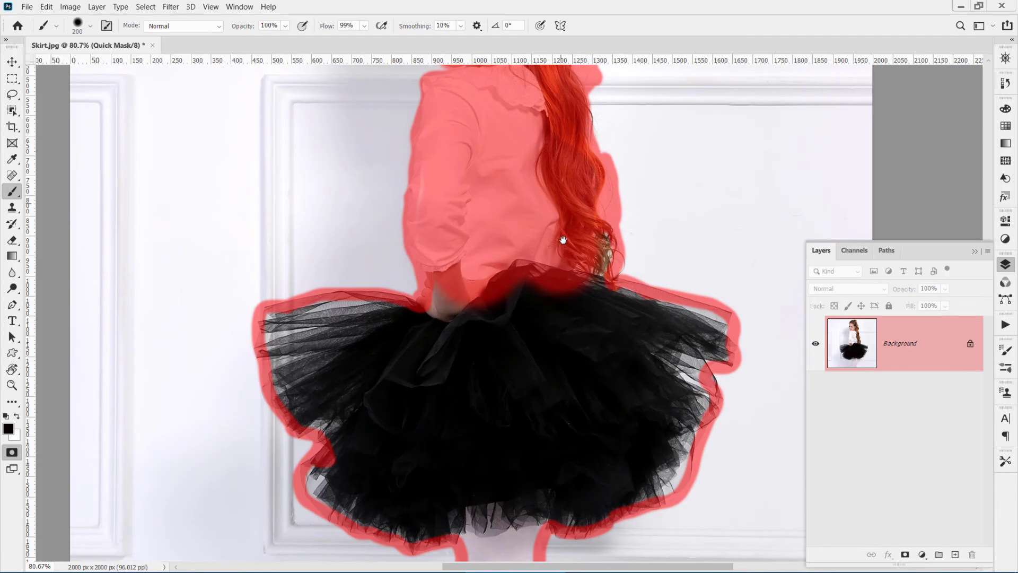
mouse_move(530, 361)
left_mouse_down()
mouse_move(630, 456)
mouse_move(286, 339)
mouse_move(397, 495)
left_mouse_up()
scroll(567, 289, "down", 5)
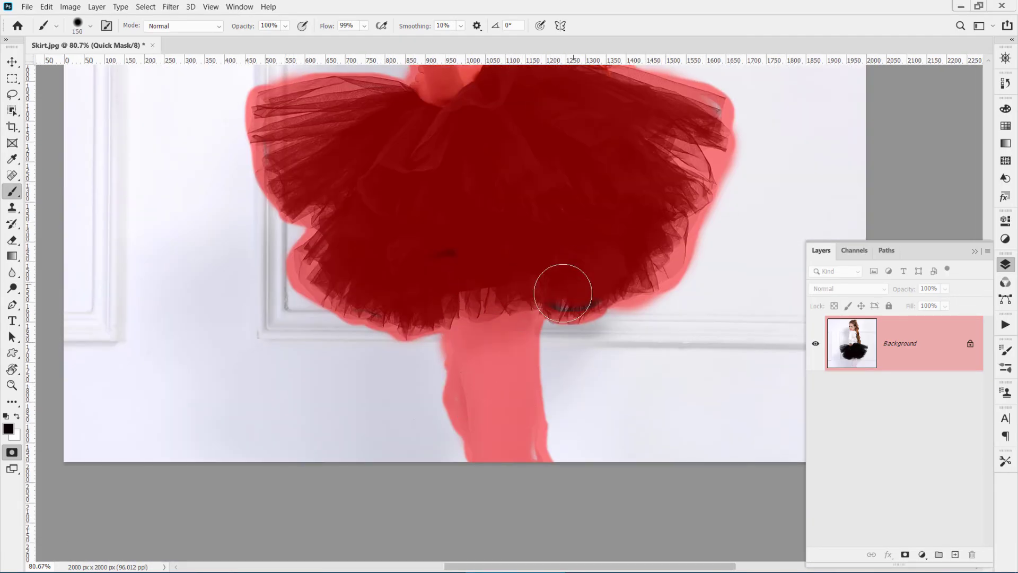
scroll(563, 228, "up", 10)
left_click(572, 278)
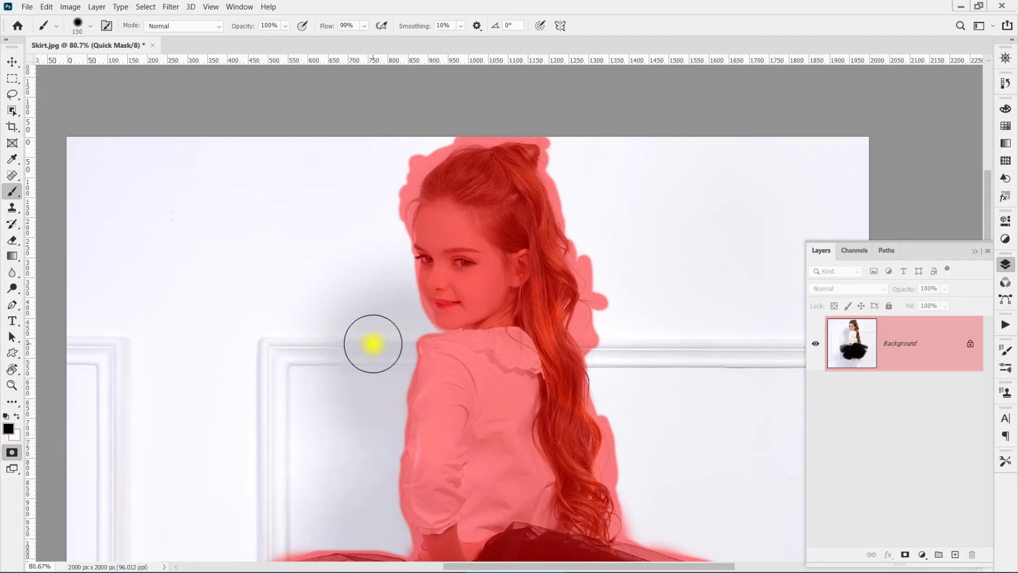
Step: Exit Quick Mask with Q to get the selection, then add a layer mask to create Layer 0
key("q")
left_click_drag(433, 471, 436, 197)
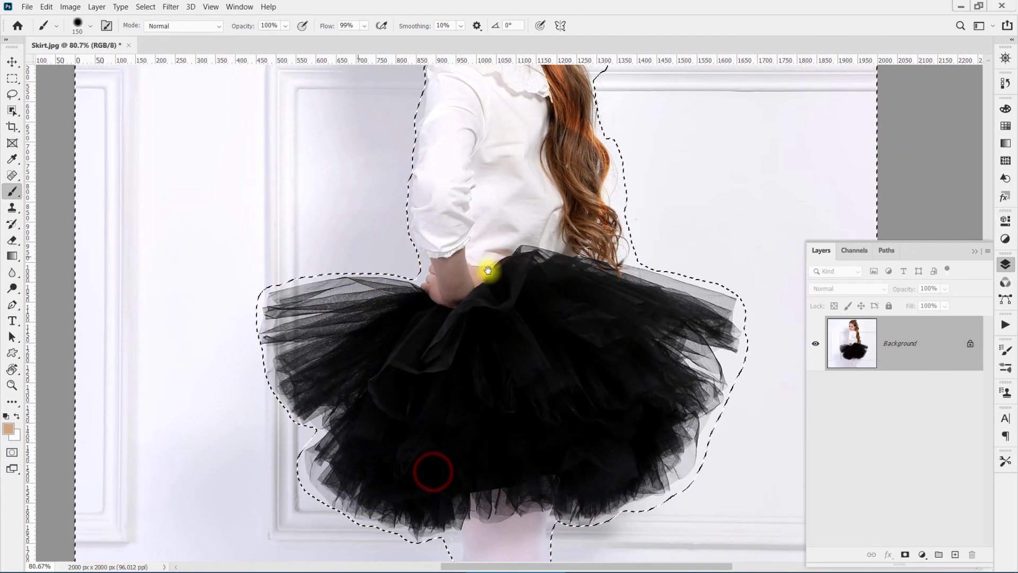
left_click_drag(521, 334, 499, 155)
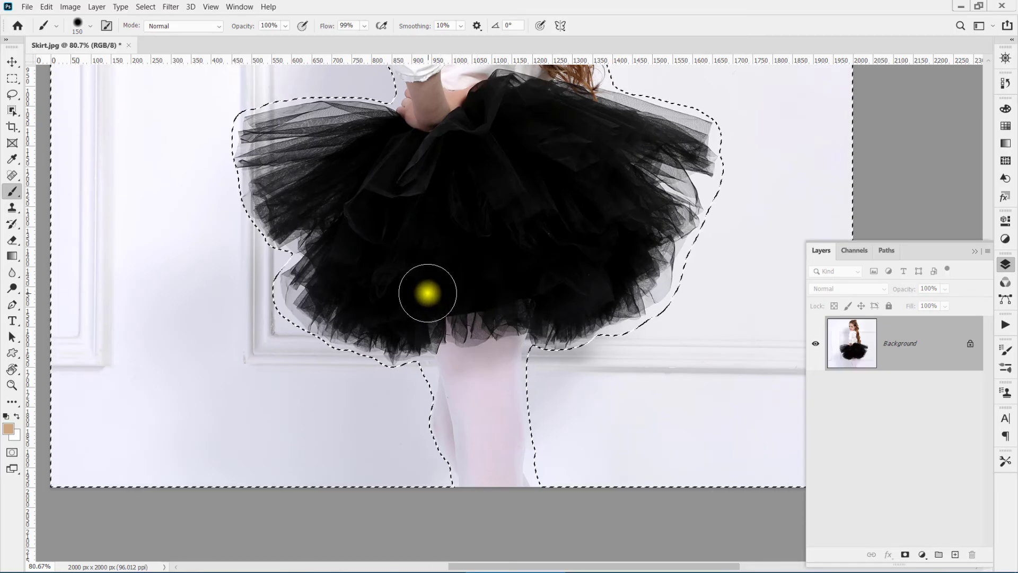
scroll(427, 293, "down", 2)
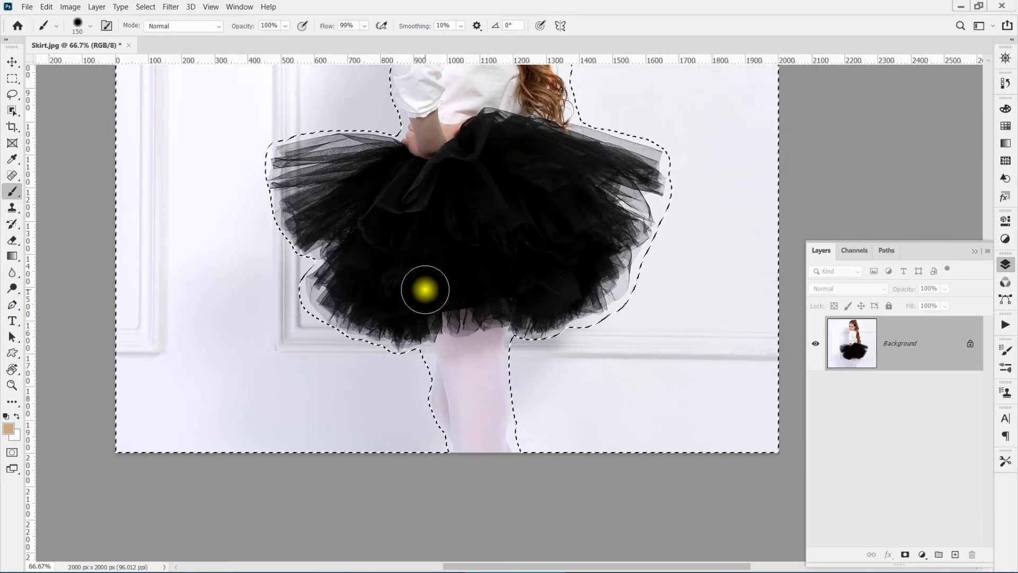
mouse_move(433, 245)
left_mouse_down()
mouse_move(472, 359)
mouse_move(470, 432)
left_mouse_up()
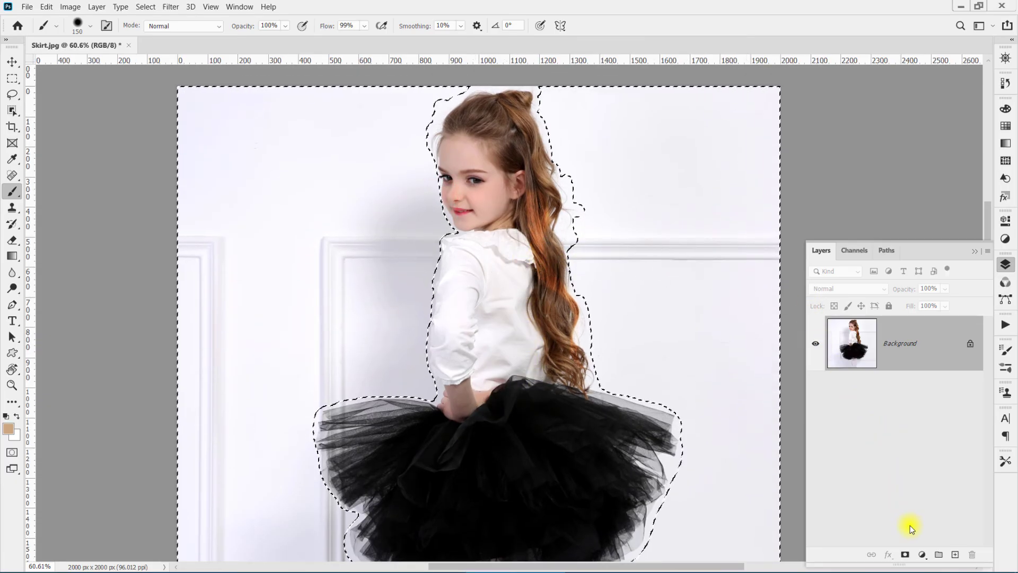
left_click(905, 555)
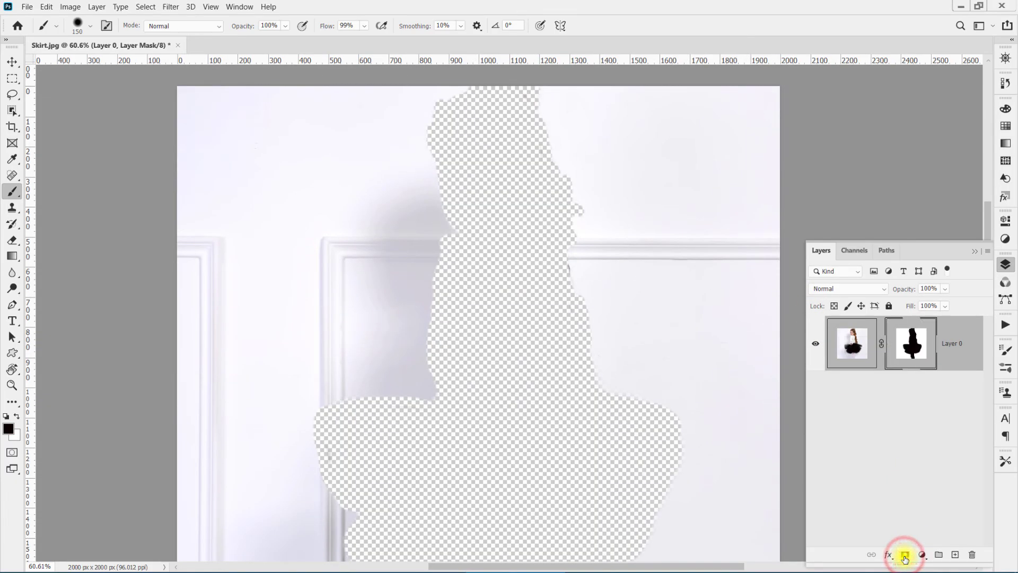
Step: Invert the layer mask with Ctrl+I so only the girl remains visible
key("ctrl+i")
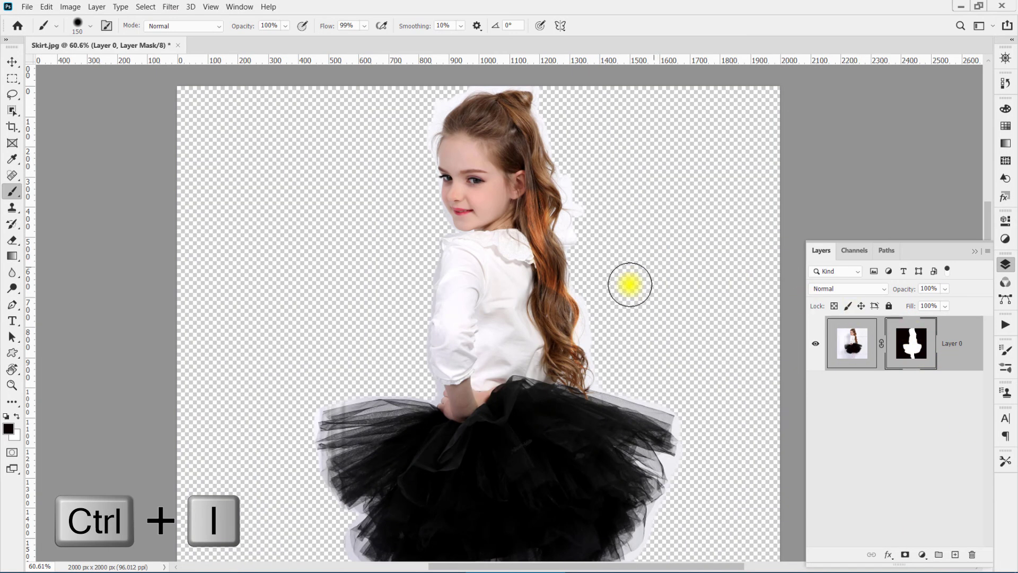
key("ctrl+space")
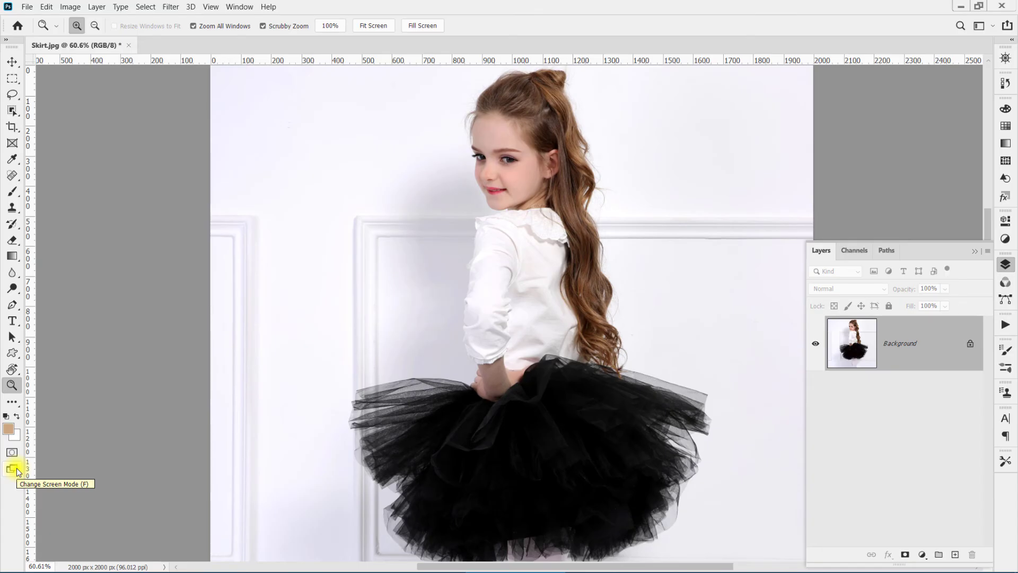
key("f")
key("f")
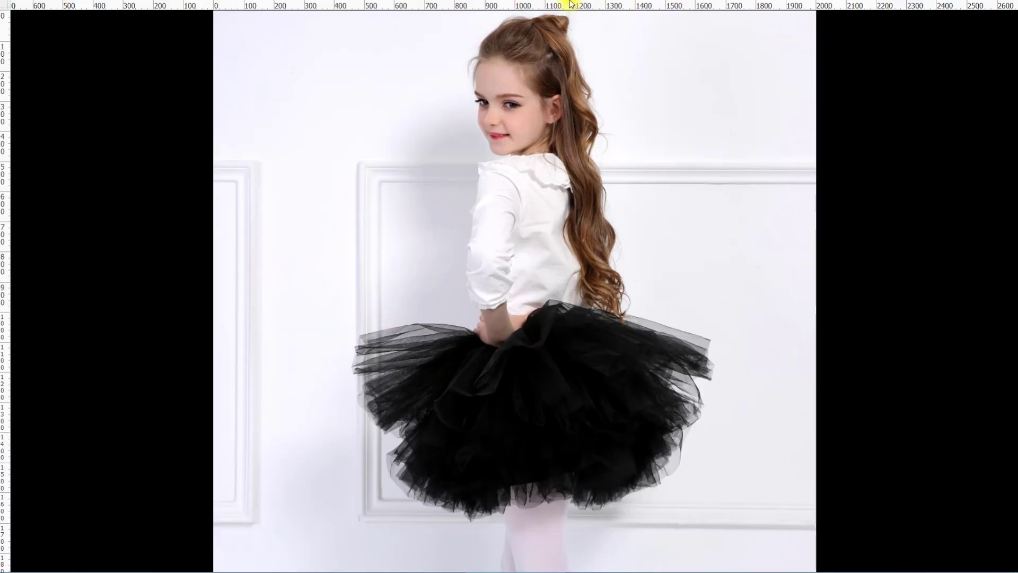
key("f")
key("f")
key("f")
left_click_drag(516, 124, 530, 105)
left_click_drag(561, 191, 530, 234)
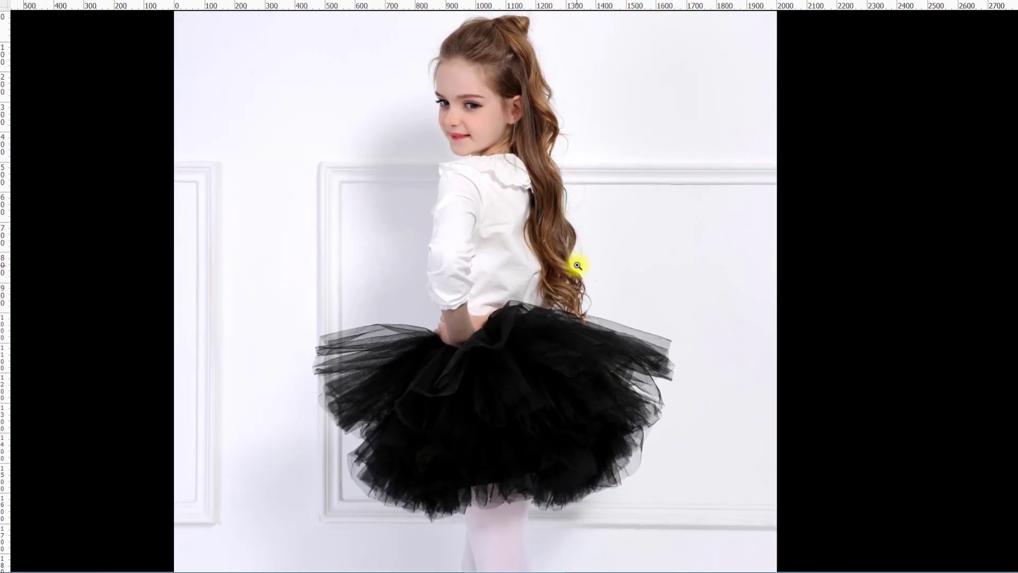
left_click(504, 159)
left_click(504, 159)
left_click(500, 245)
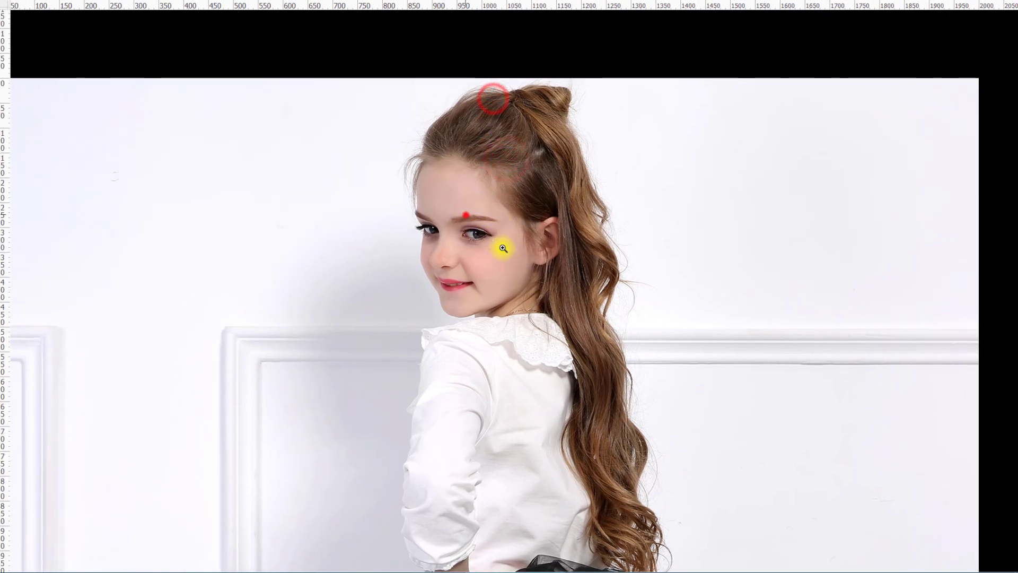
left_click(466, 215)
scroll(452, 205, "down", 5)
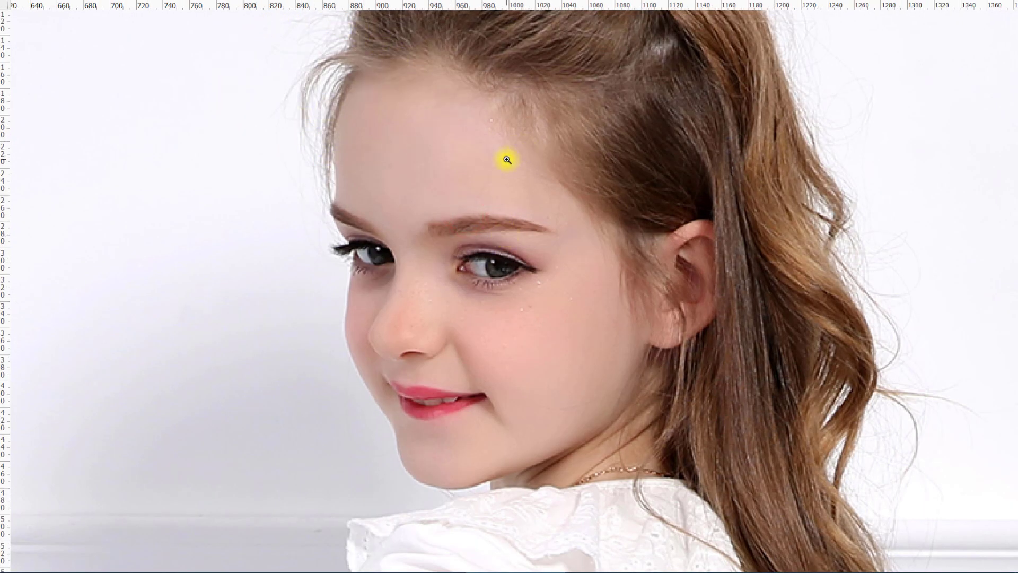
key("ctrl+r")
key("ctrl+r")
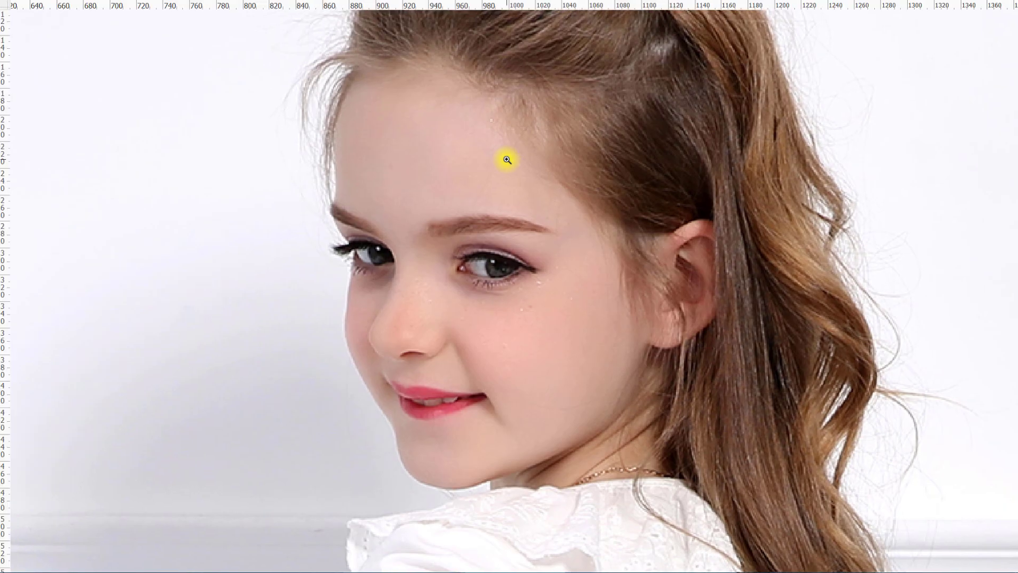
key("ctrl+r")
key("ctrl+r")
key("ctrl+r")
key("ctrl+r")
left_click(492, 164, "alt")
left_click(490, 161, "alt")
left_click_drag(509, 284, 508, 217)
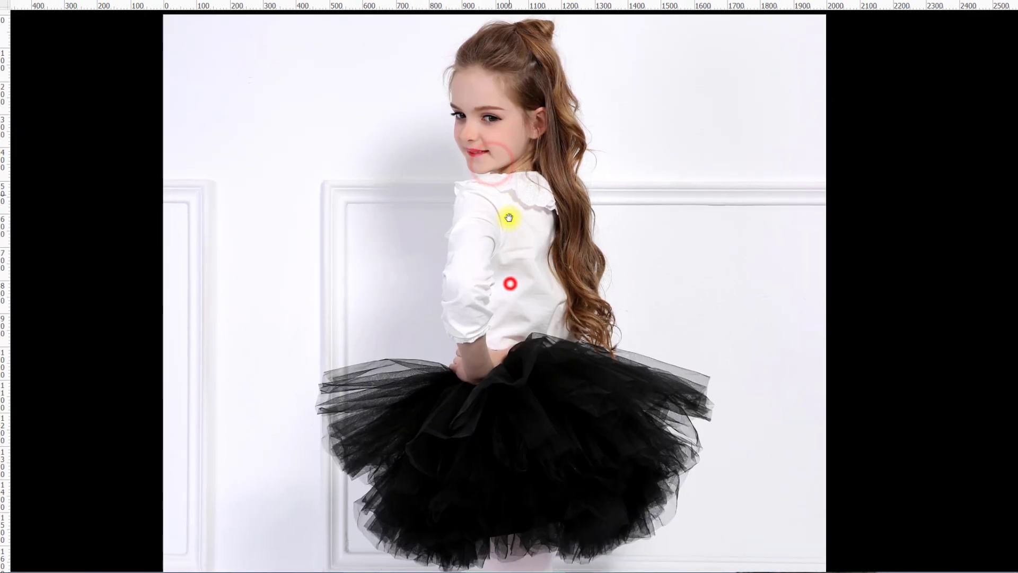
key("f")
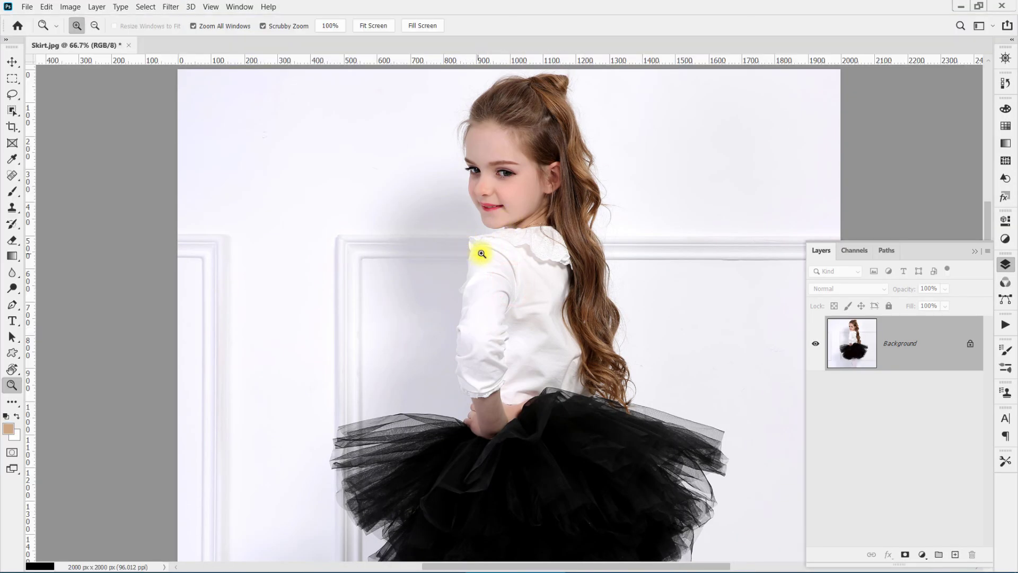
left_click_drag(539, 255, 484, 154)
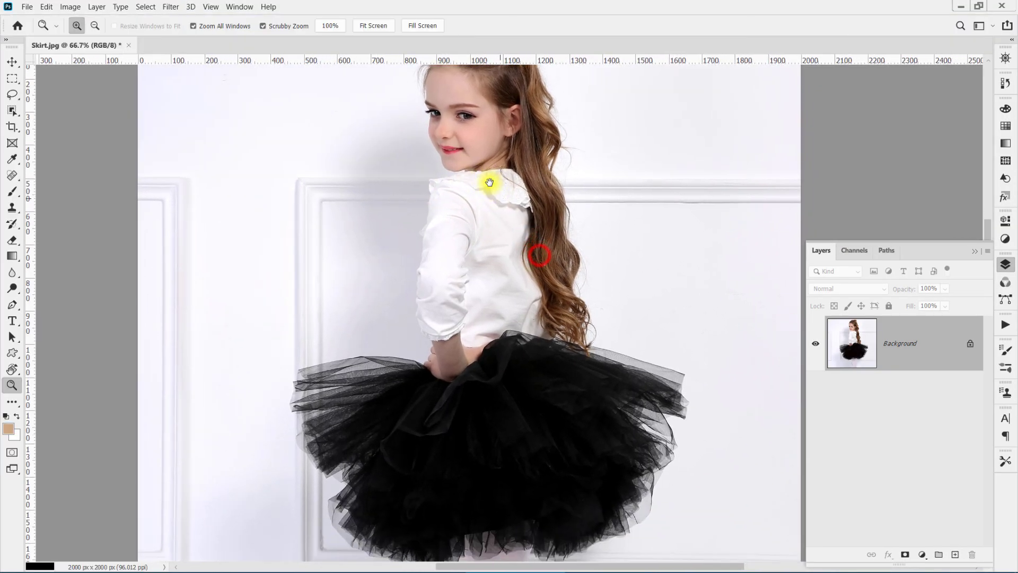
mouse_move(495, 286)
left_mouse_down()
mouse_move(507, 166)
mouse_move(509, 294)
left_mouse_up()
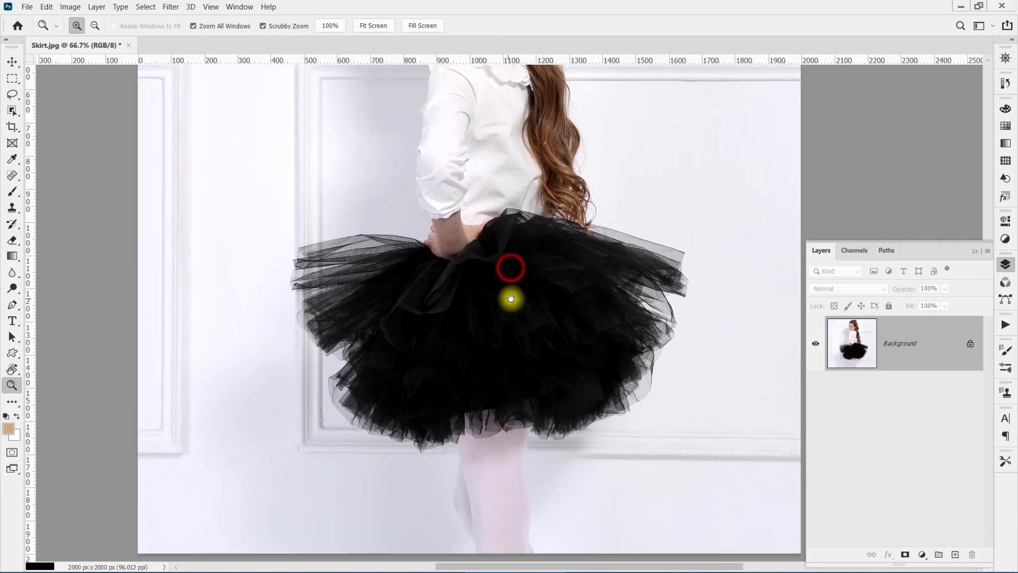